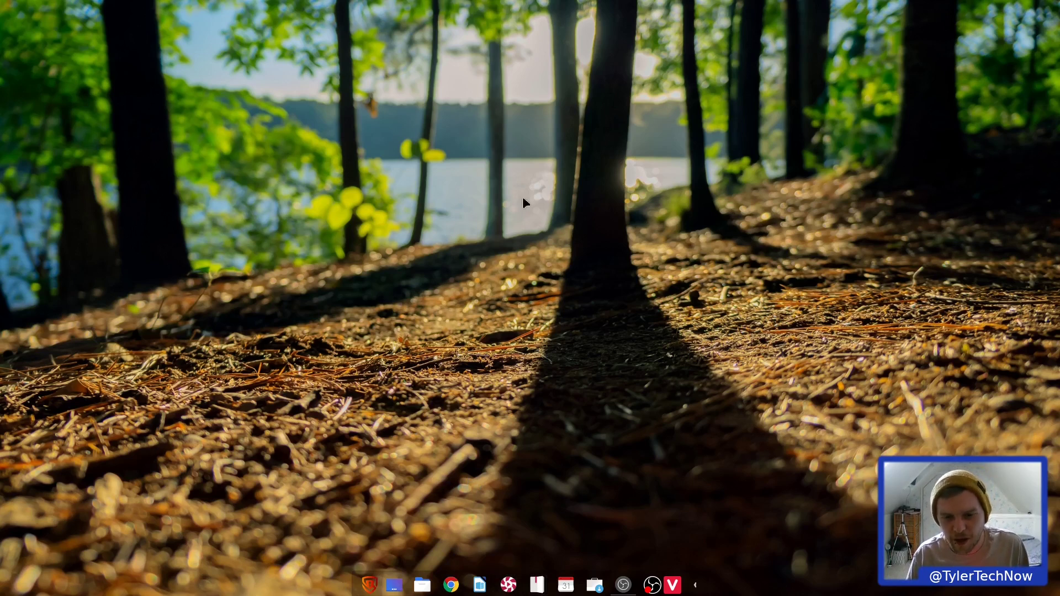
# Step: Open the panel calendar to check today's date, then close it again
pyautogui.click(694, 587)
pyautogui.click(697, 588)
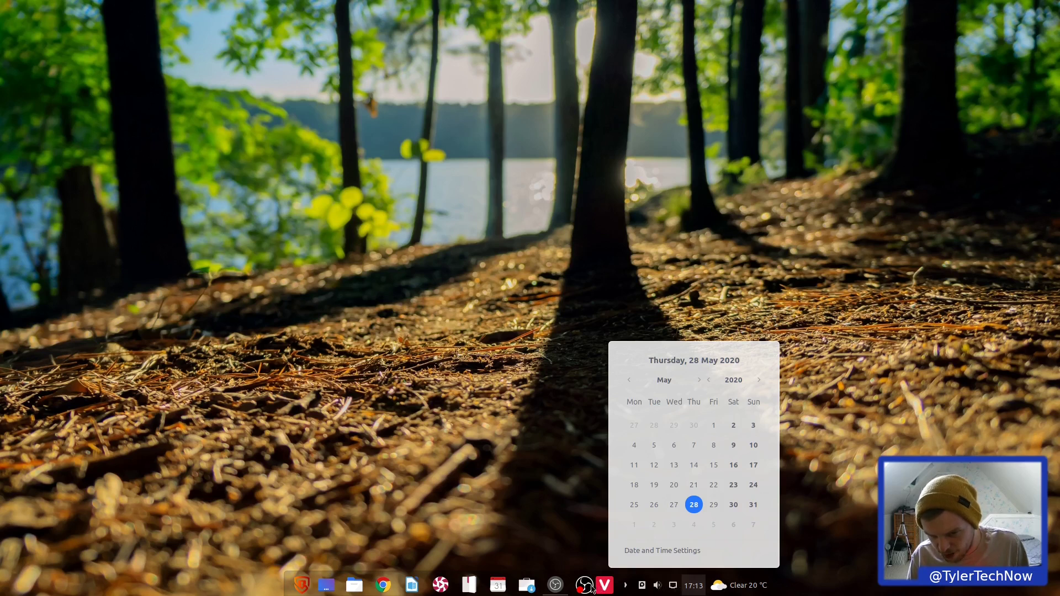
pyautogui.click(561, 550)
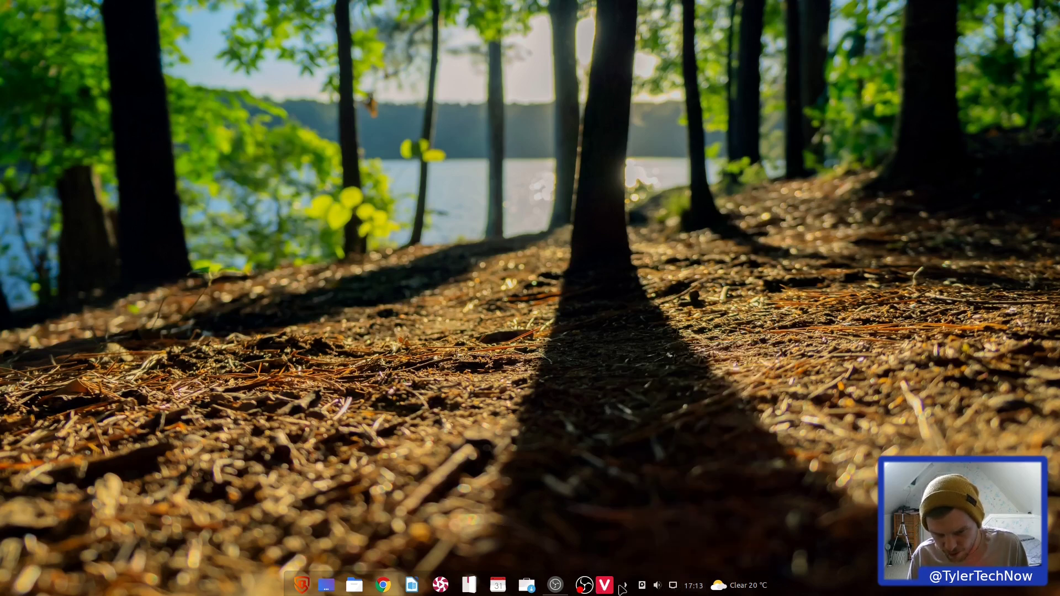
pyautogui.click(695, 587)
pyautogui.click(503, 488)
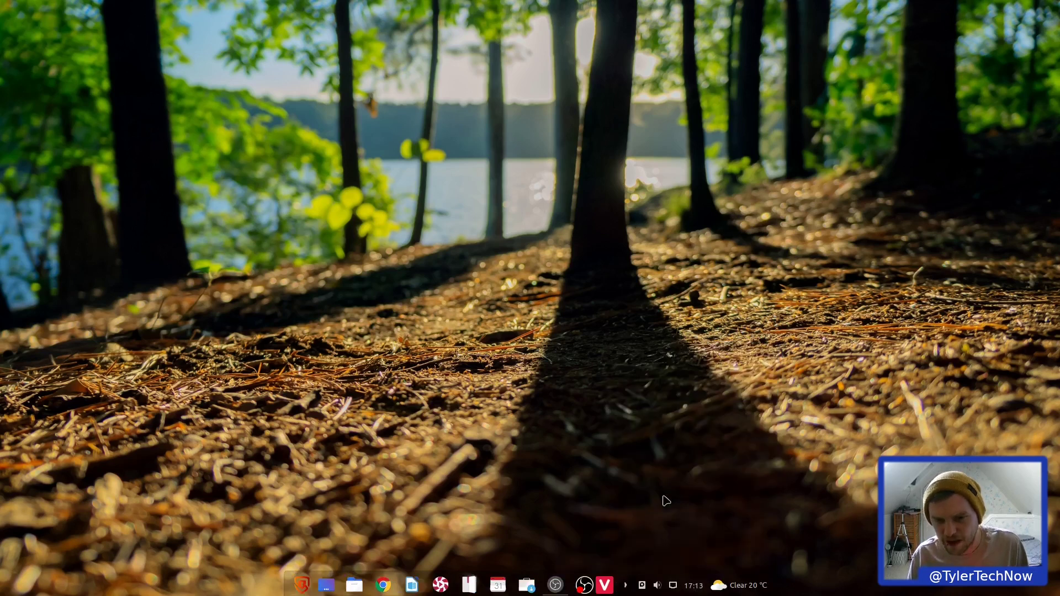
pyautogui.click(626, 585)
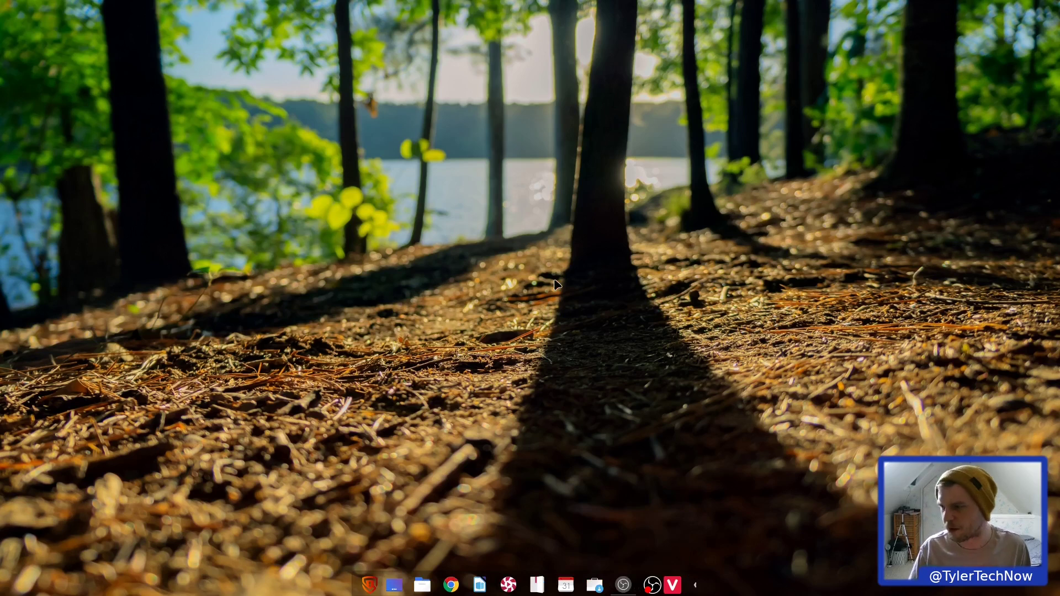
# Step: Bring up the desktop's right-click options twice and dismiss them
pyautogui.rightClick(241, 145)
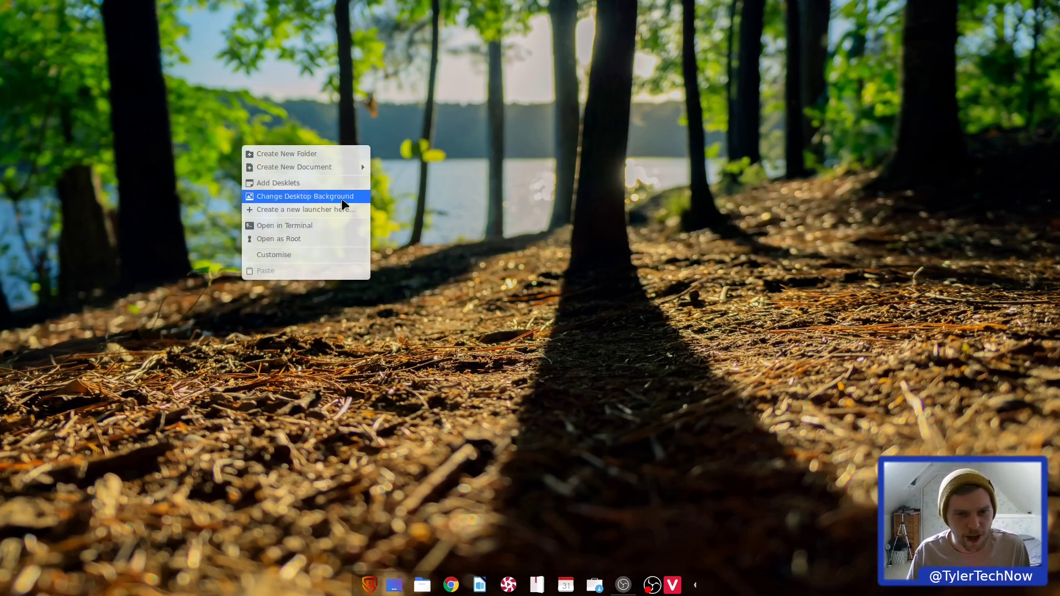
pyautogui.click(538, 166)
pyautogui.rightClick(609, 126)
pyautogui.click(441, 446)
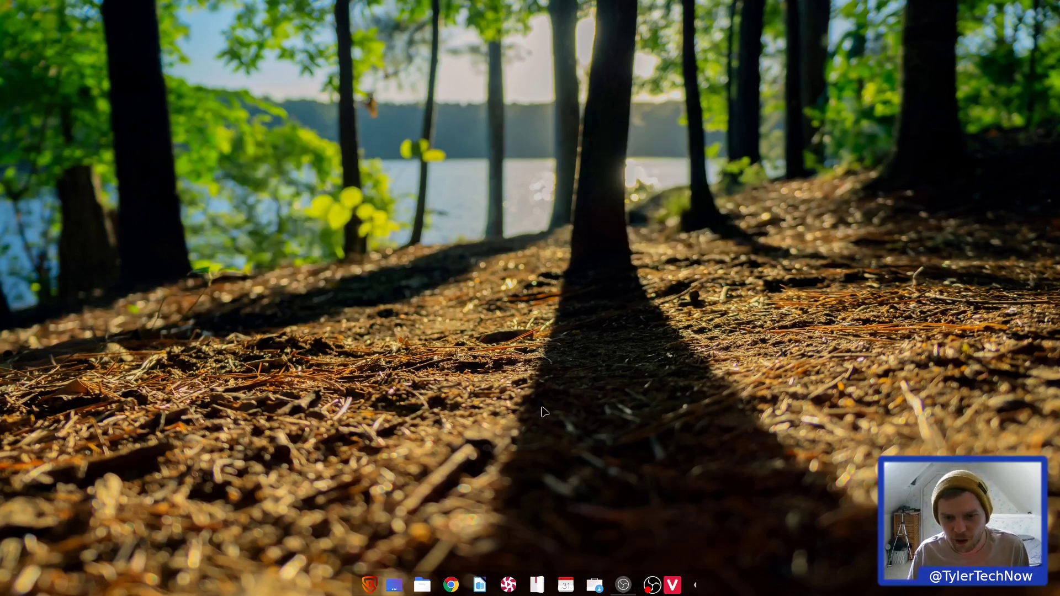
# Step: Launch the YouTube app from the bottom of the application grid
pyautogui.click(374, 589)
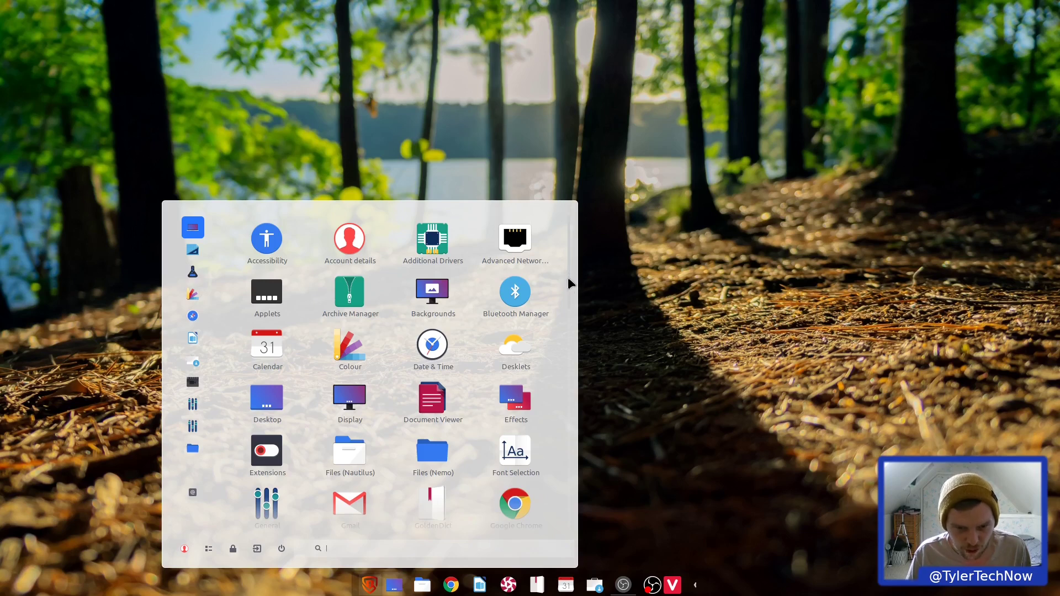
pyautogui.scroll(-2, 569, 285)
pyautogui.scroll(-3, 563, 321)
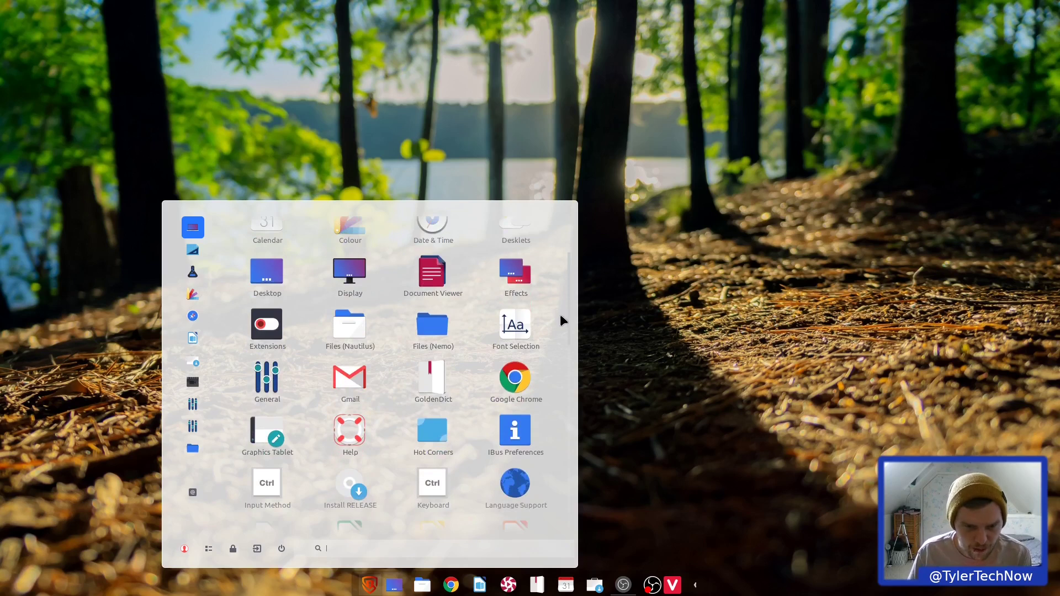
pyautogui.scroll(-3, 561, 370)
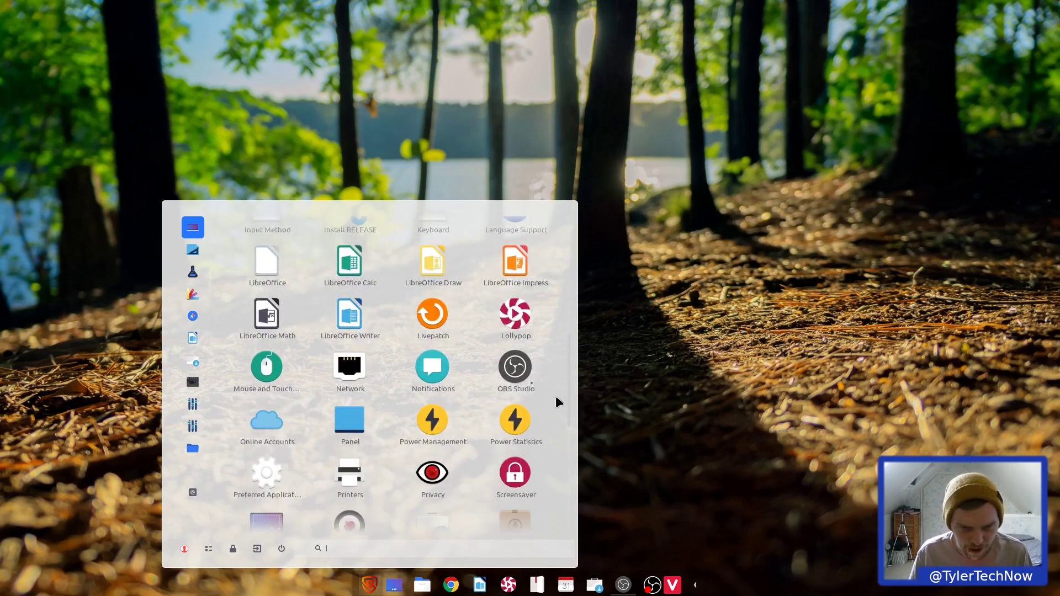
pyautogui.scroll(-1, 559, 405)
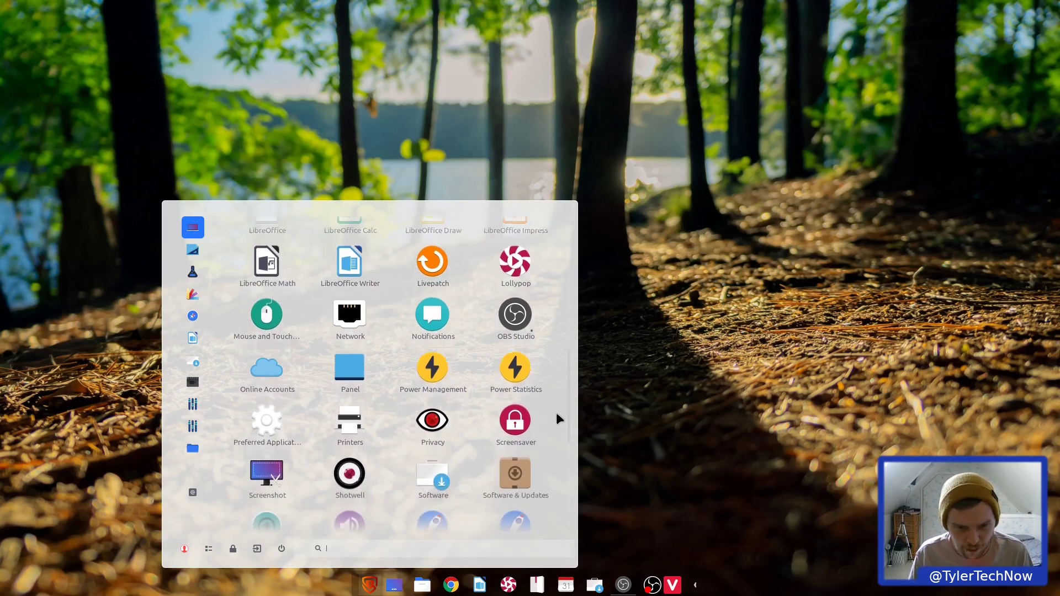
pyautogui.scroll(-2, 558, 419)
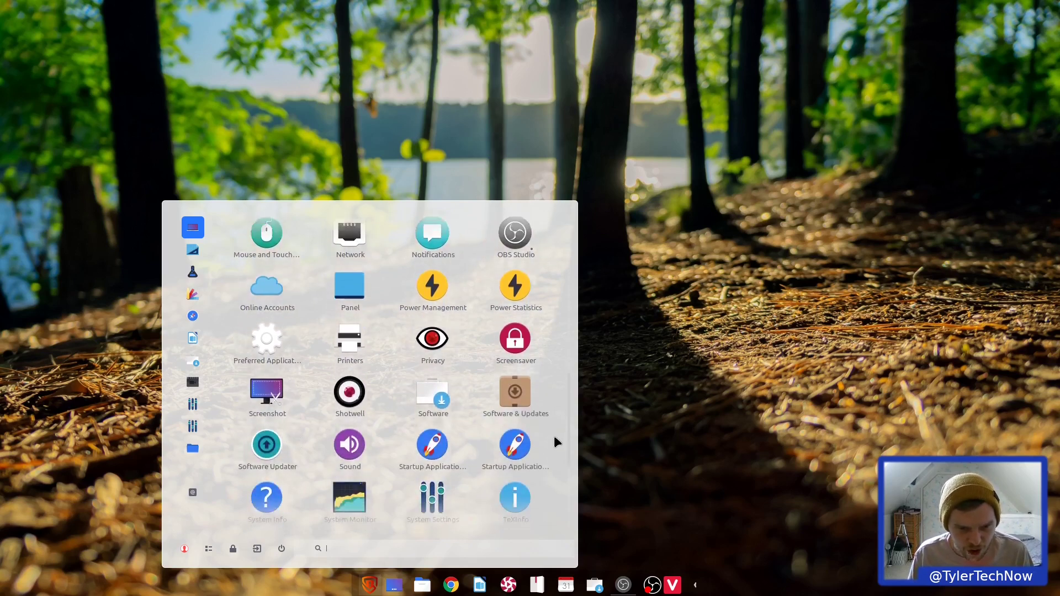
pyautogui.scroll(-3, 557, 443)
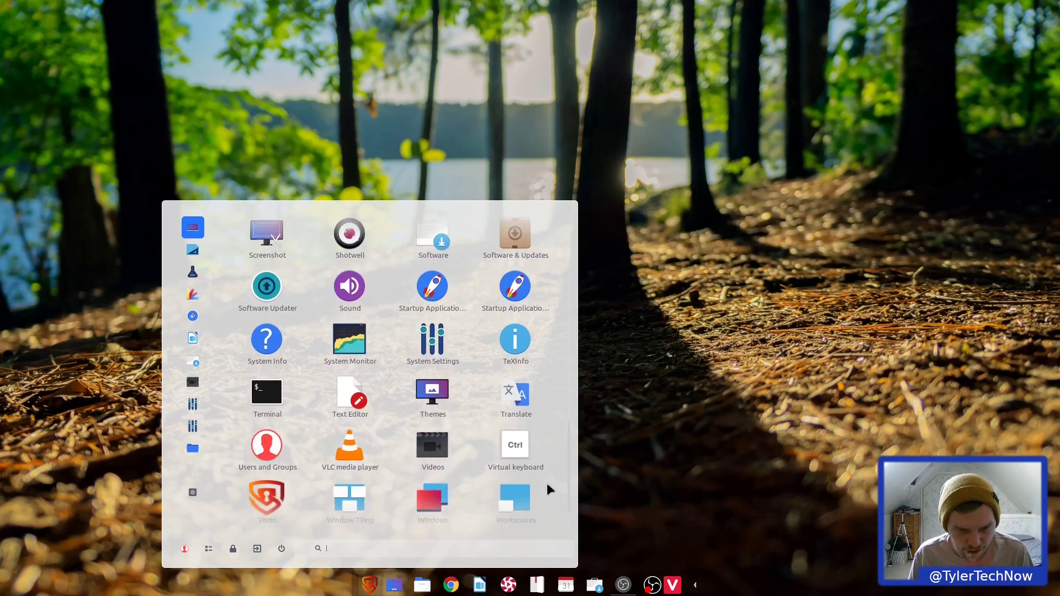
pyautogui.scroll(-1, 549, 497)
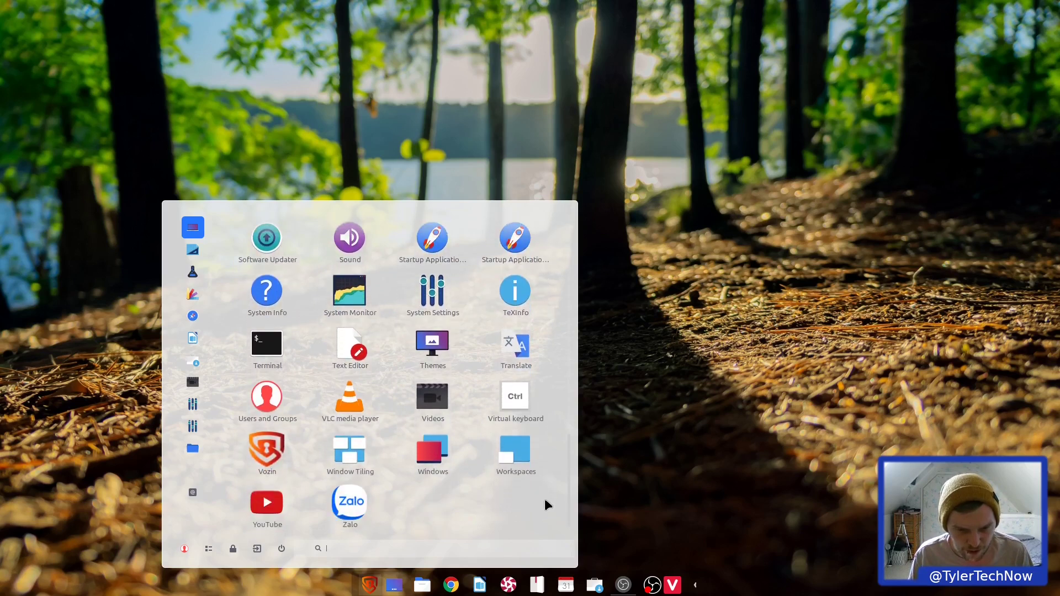
pyautogui.click(276, 519)
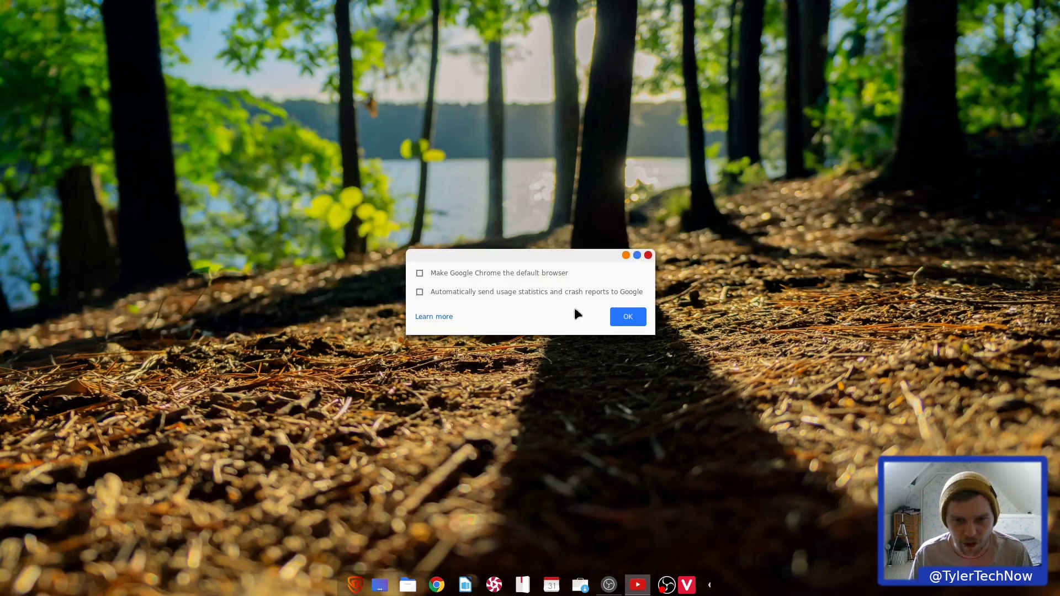
# Step: Accept Chrome's first-run prompt with both options unticked, then close the YouTube window
pyautogui.click(638, 321)
pyautogui.moveTo(302, 11); pyautogui.dragTo(470, 11)
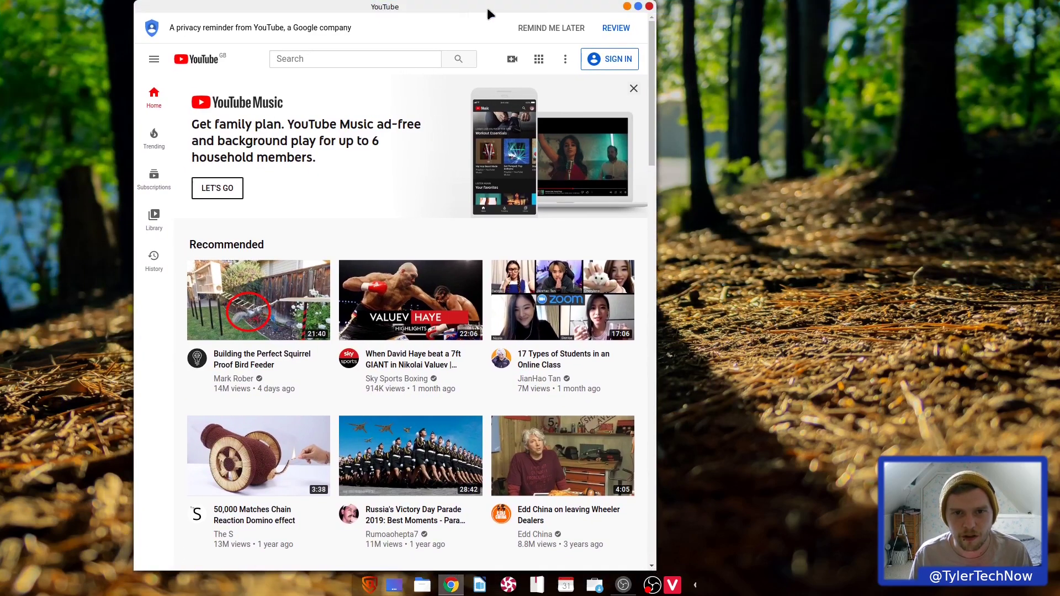
pyautogui.click(650, 6)
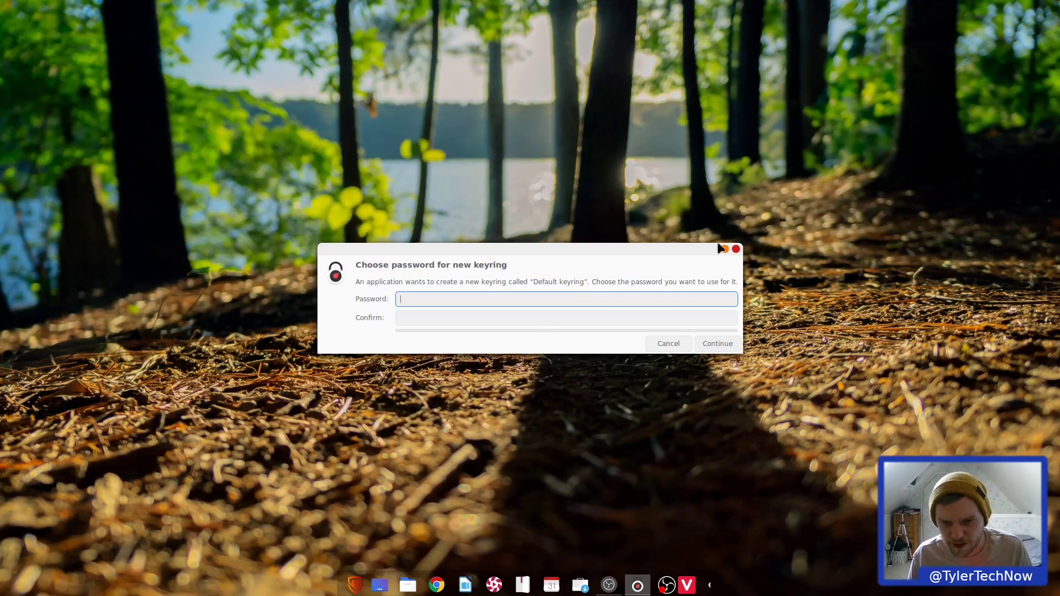
# Step: Enter and confirm a new keyring password
pyautogui.write('••••')
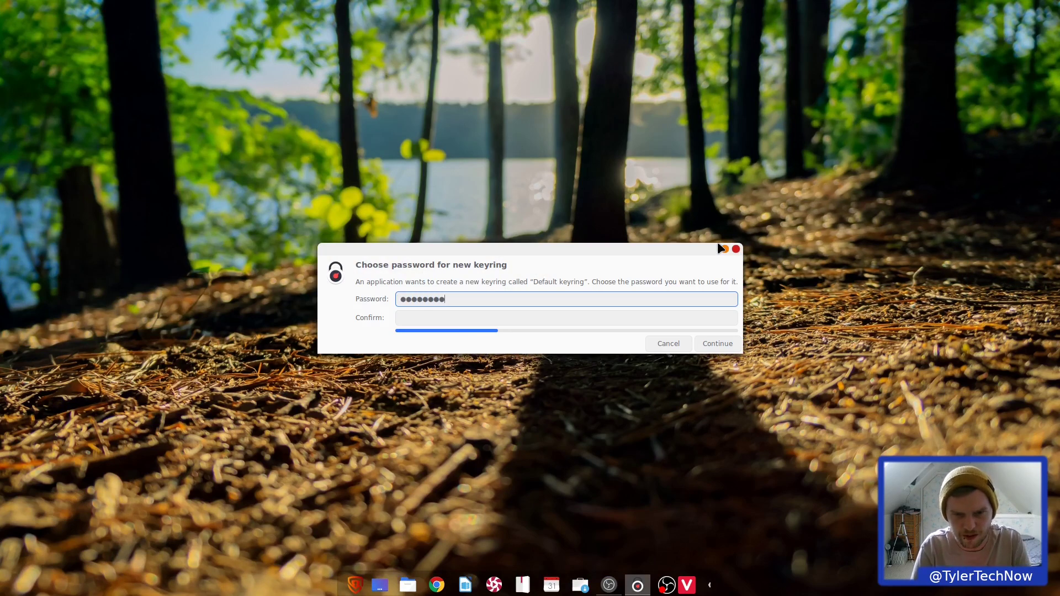
pyautogui.press('Tab')
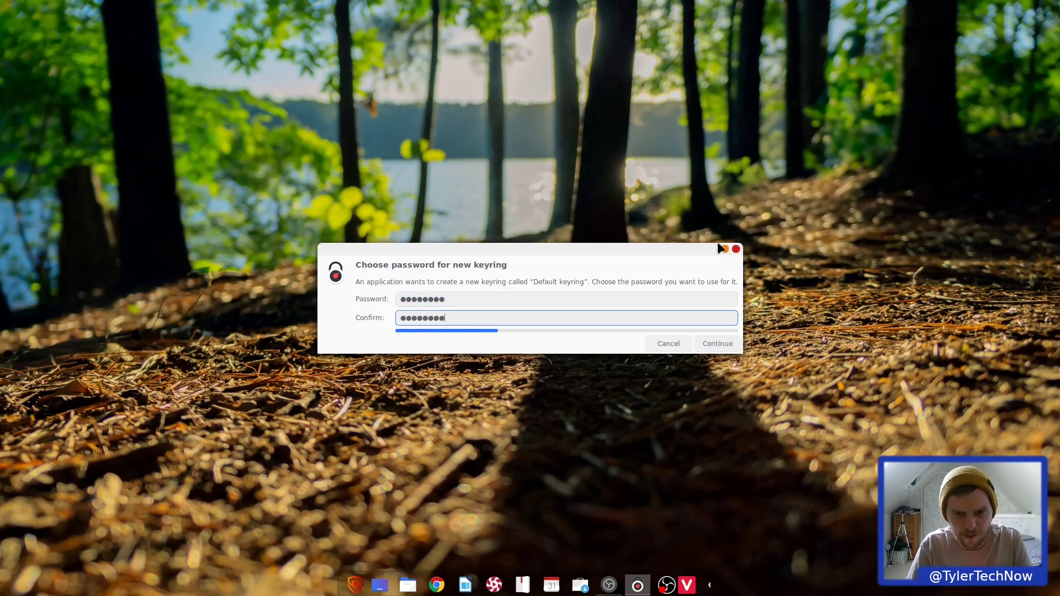
pyautogui.press('Return')
# Step: Run sudo apt update in a new terminal and switch keyboard input to English (US)
pyautogui.hotkey('ctrl', 'alt', 't')
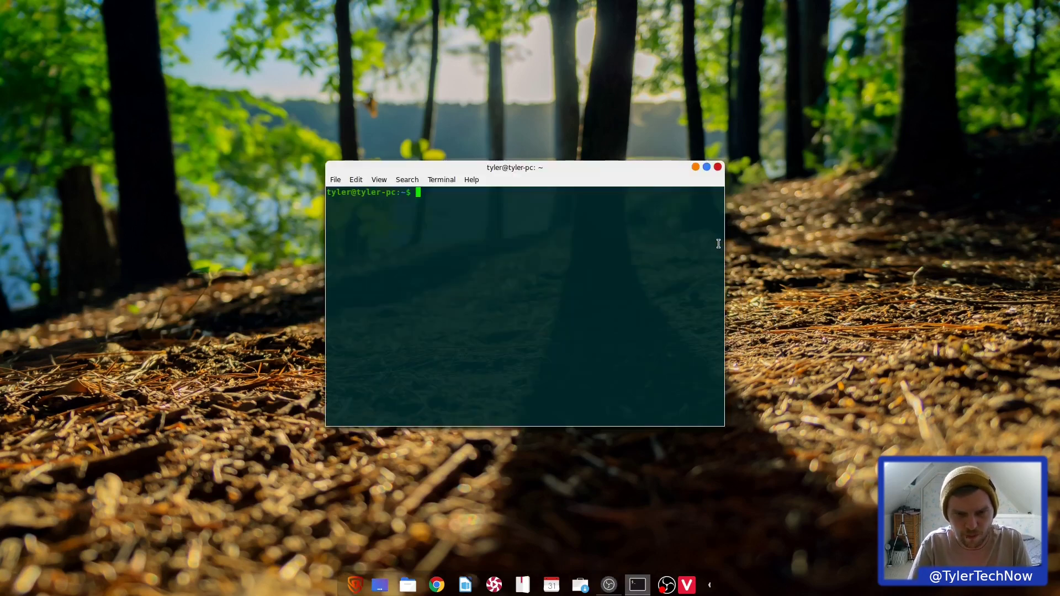
pyautogui.write('sudo apt update')
pyautogui.press('Return')
pyautogui.press('Return')
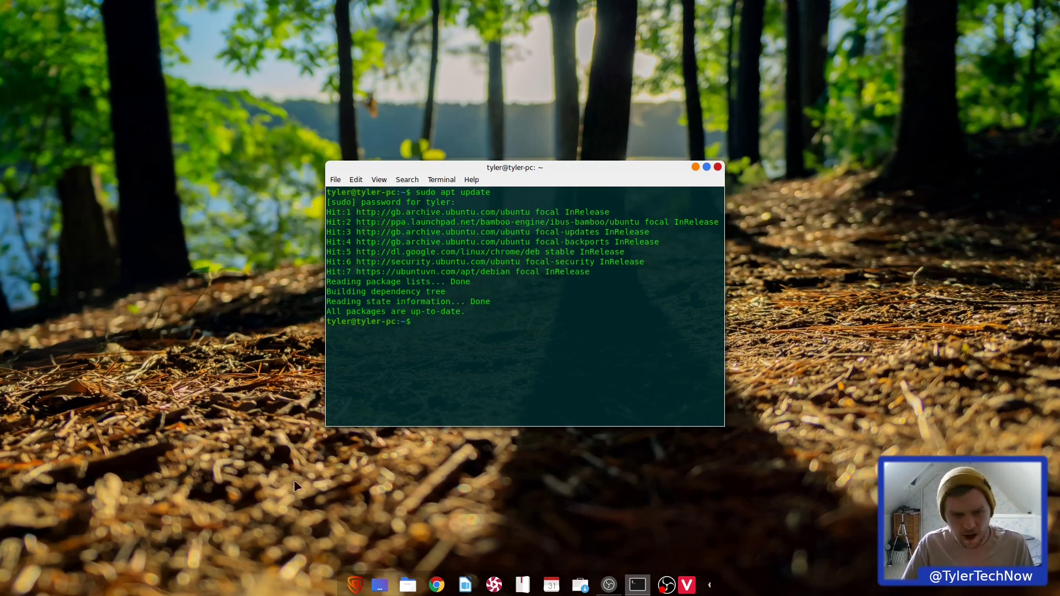
pyautogui.click(688, 587)
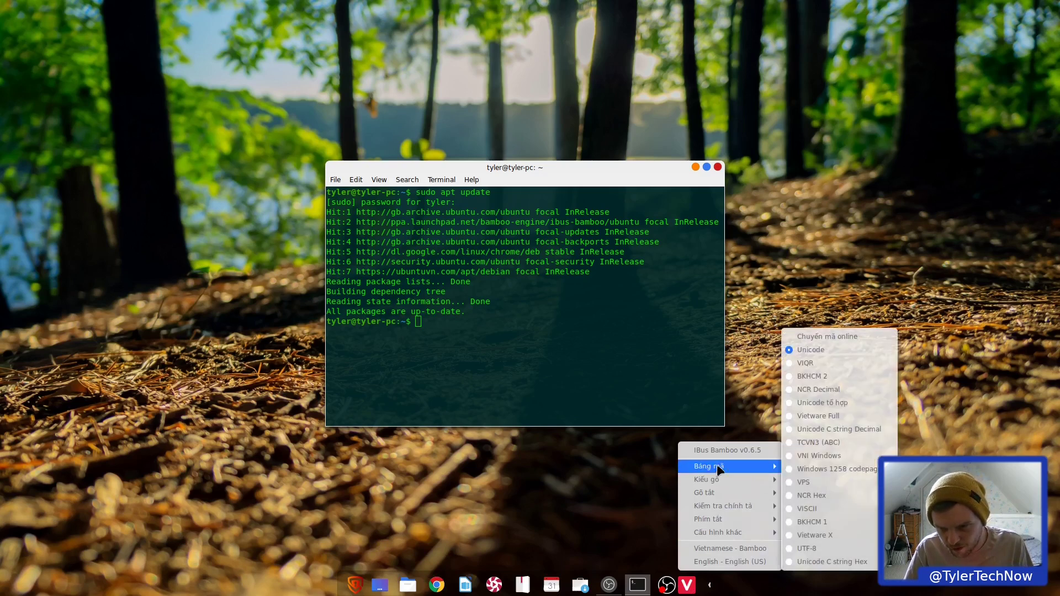
pyautogui.click(734, 557)
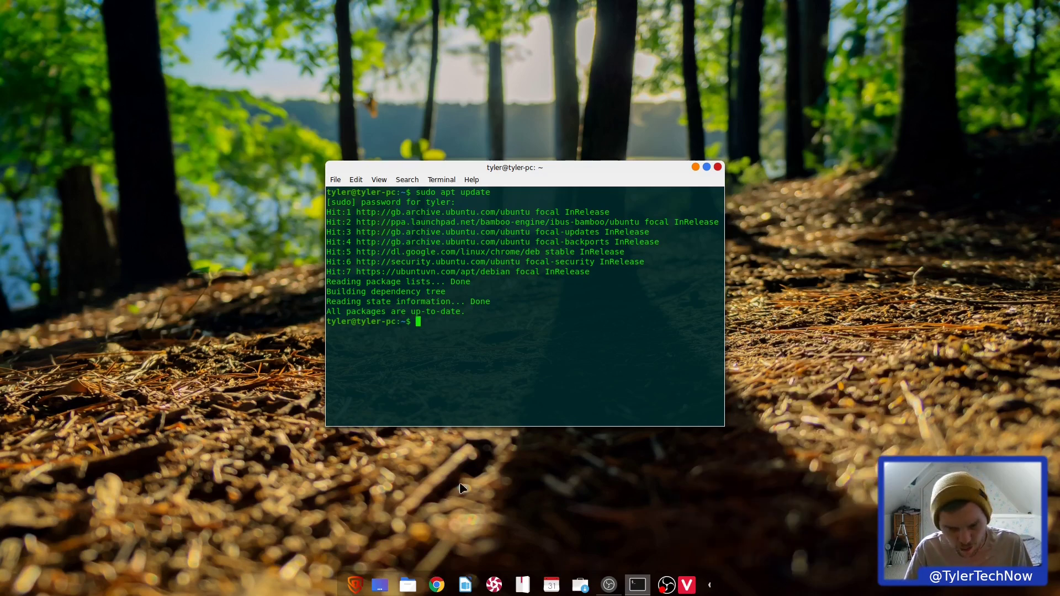
# Step: Open the Home folder in Files and place it side by side with Terminal
pyautogui.click(408, 585)
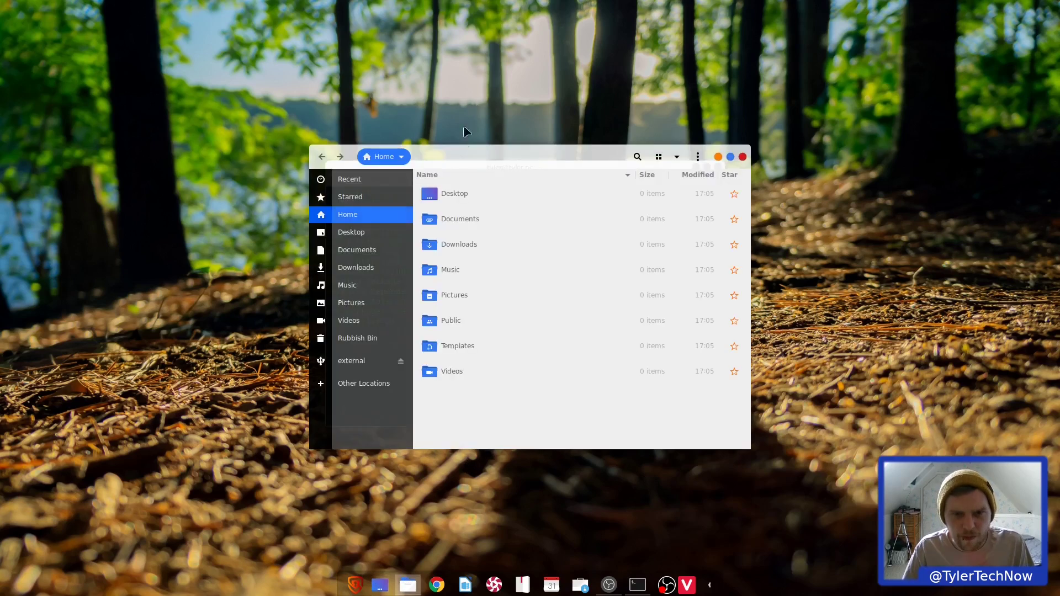
pyautogui.moveTo(451, 156); pyautogui.dragTo(207, 119)
pyautogui.moveTo(539, 167); pyautogui.dragTo(761, 135)
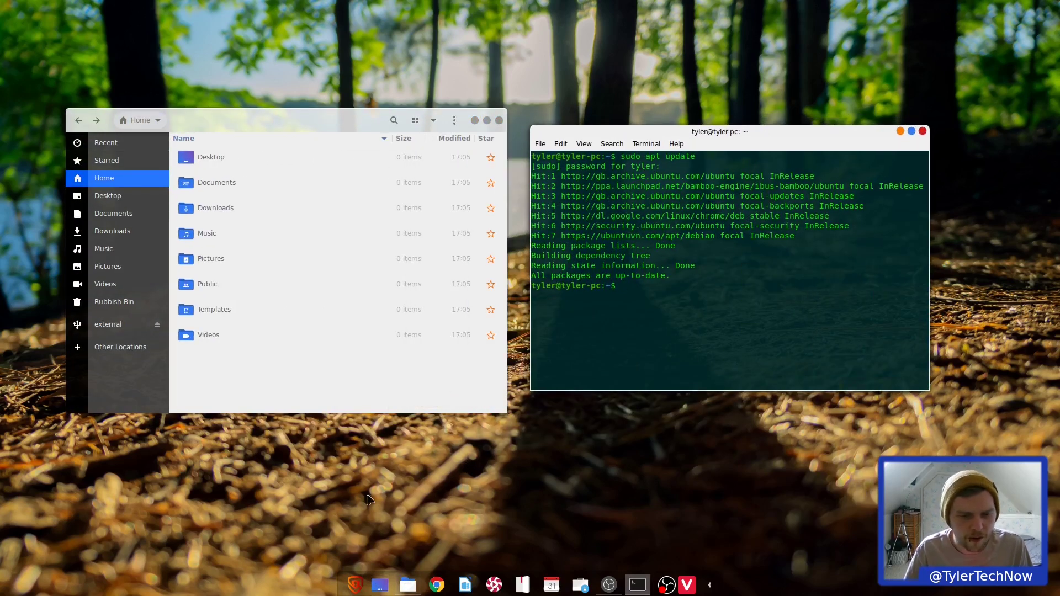
# Step: Search the menu for 'setting' and launch System Settings
pyautogui.press('super')
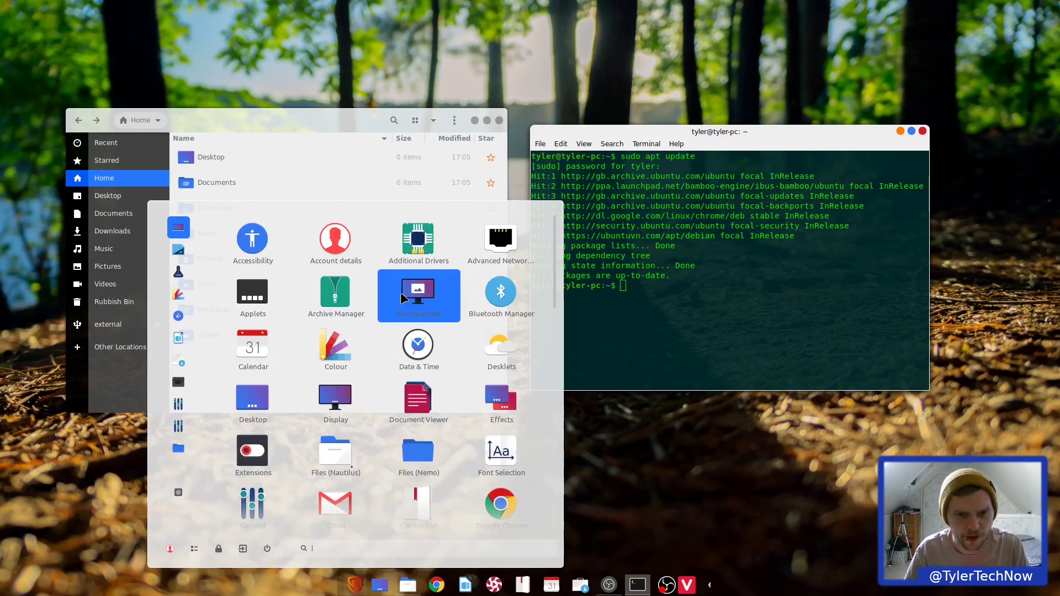
pyautogui.write('look')
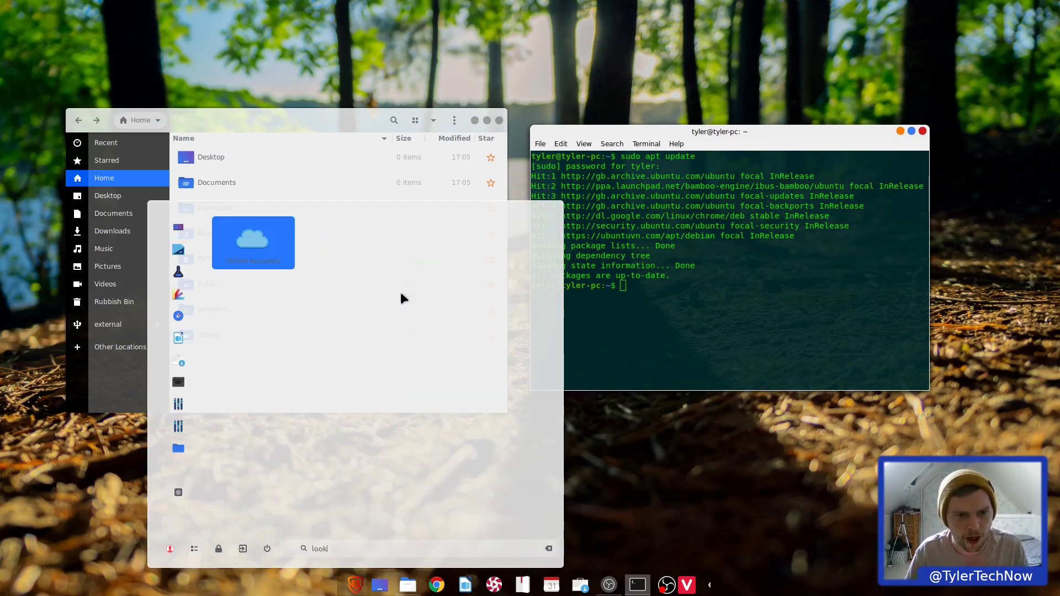
pyautogui.press('BackSpace')
pyautogui.press('BackSpace')
pyautogui.press('BackSpace')
pyautogui.press('BackSpace')
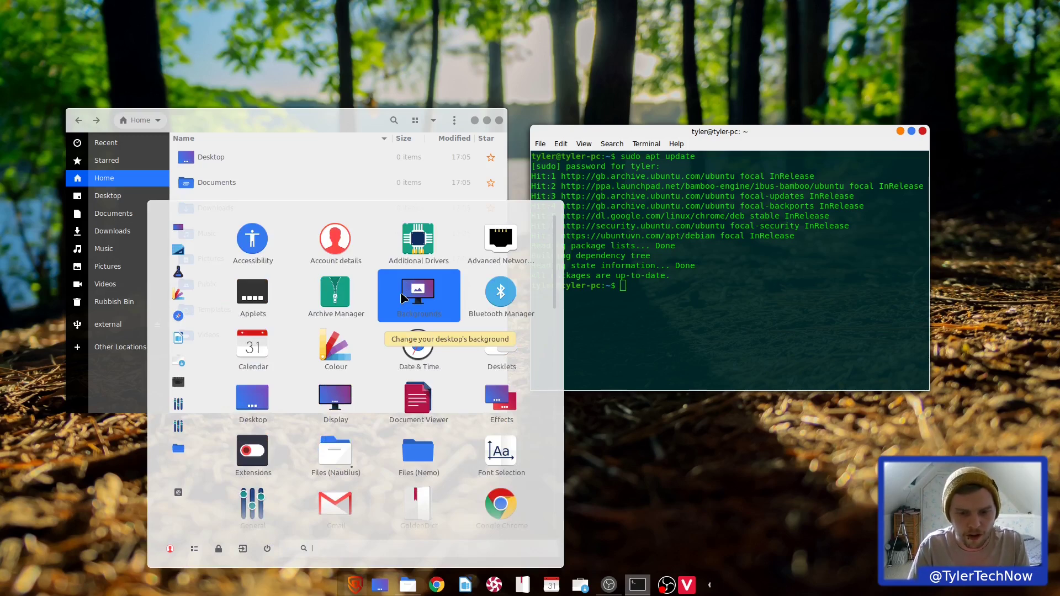
pyautogui.write('appe')
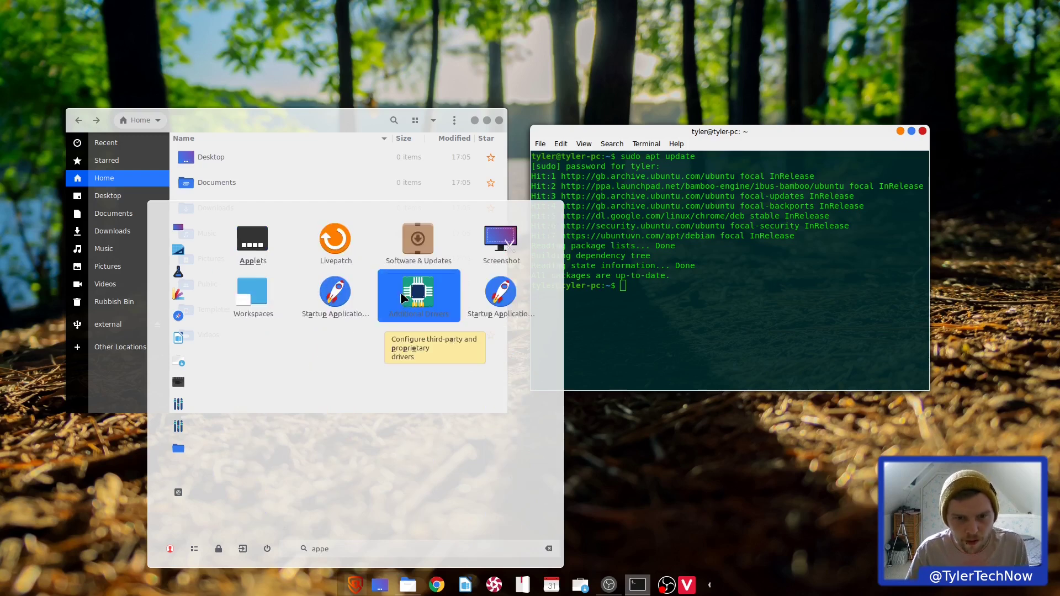
pyautogui.press('BackSpace')
pyautogui.press('BackSpace')
pyautogui.press('BackSpace')
pyautogui.press('BackSpace')
pyautogui.write('settings')
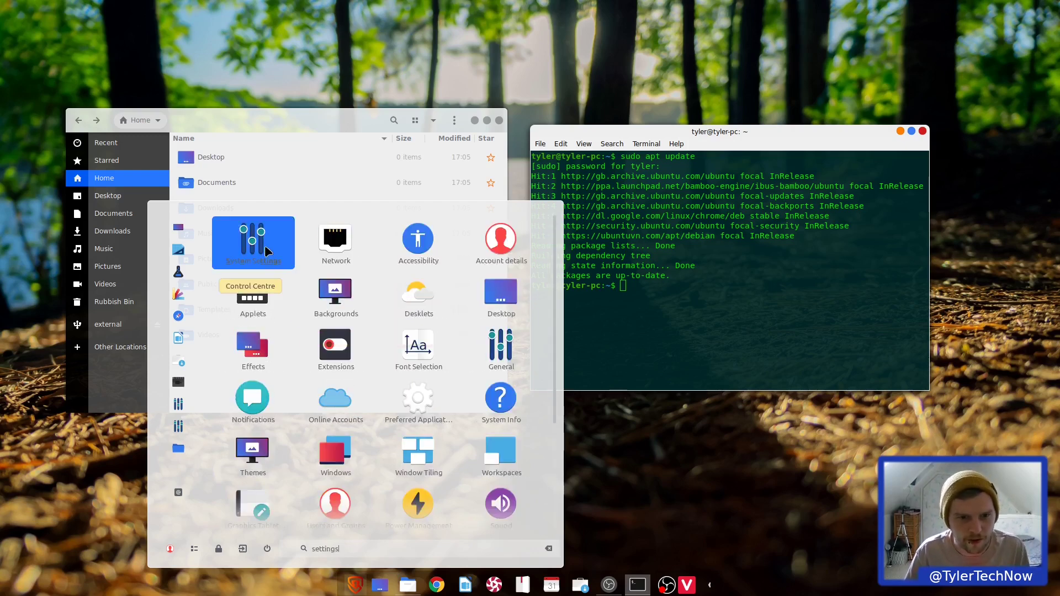
pyautogui.click(265, 243)
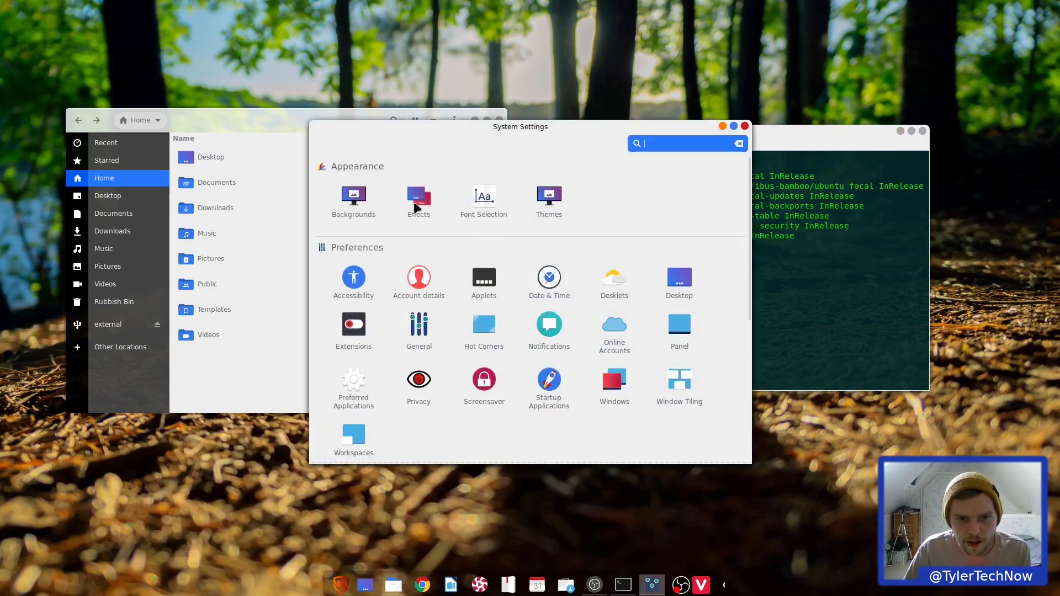
# Step: Set the window borders, controls and desktop themes to Ubuntuvn-dark
pyautogui.click(552, 204)
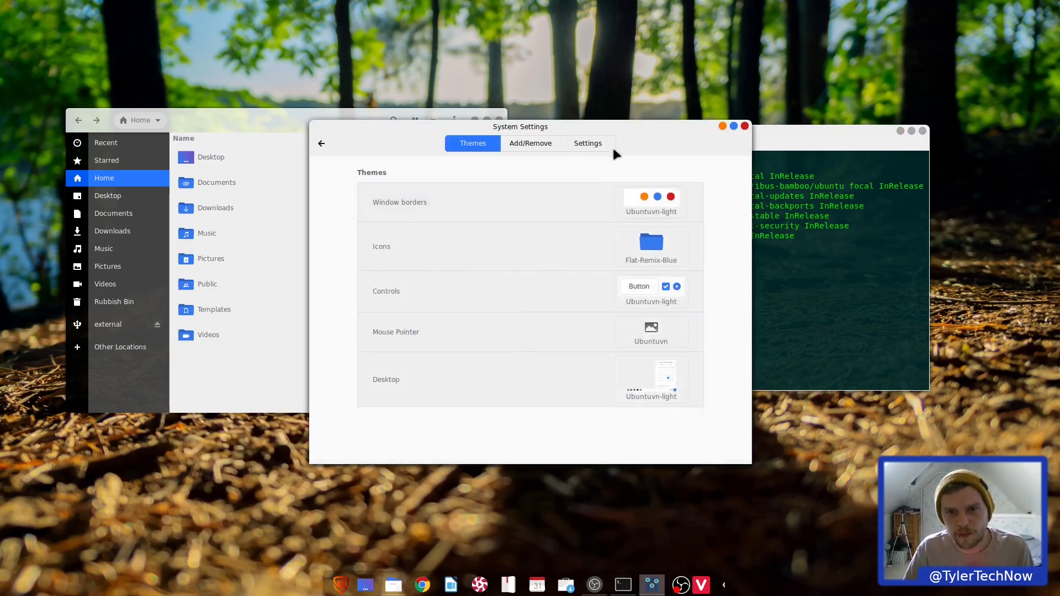
pyautogui.moveTo(616, 128); pyautogui.dragTo(449, 95)
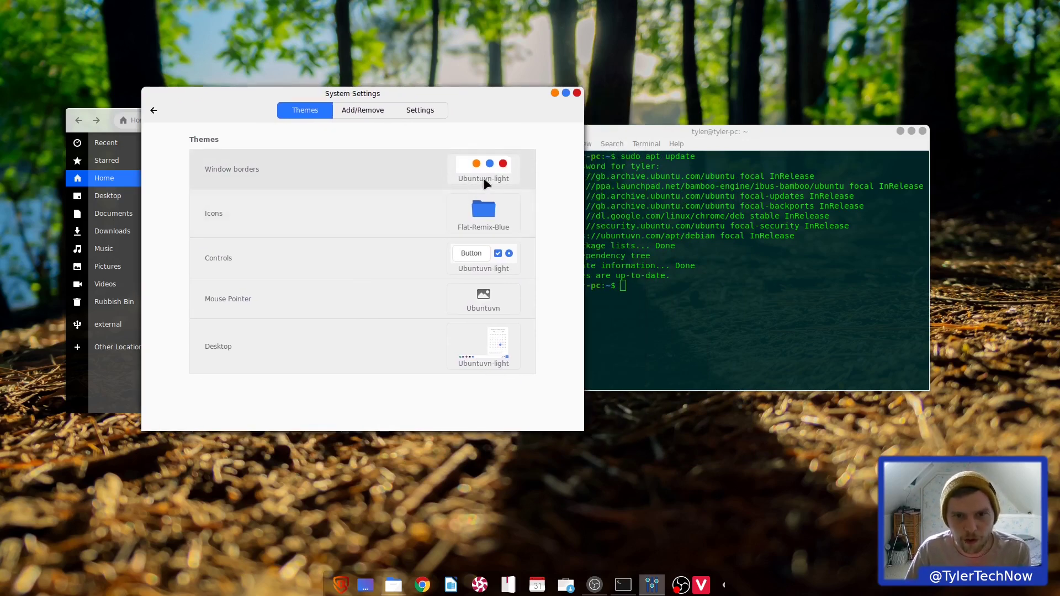
pyautogui.click(484, 180)
pyautogui.click(551, 168)
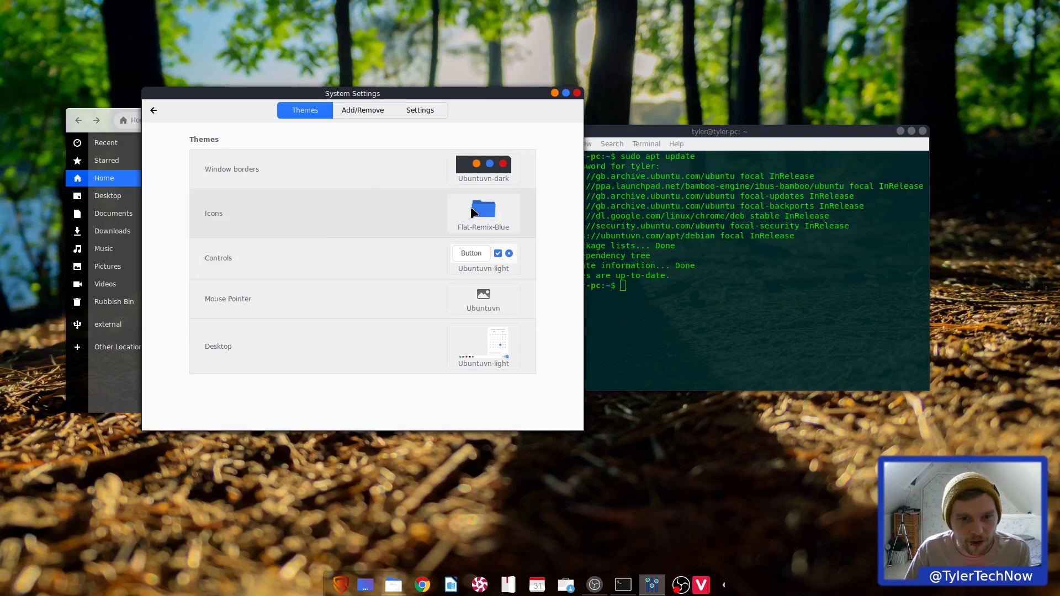
pyautogui.click(478, 213)
pyautogui.click(473, 270)
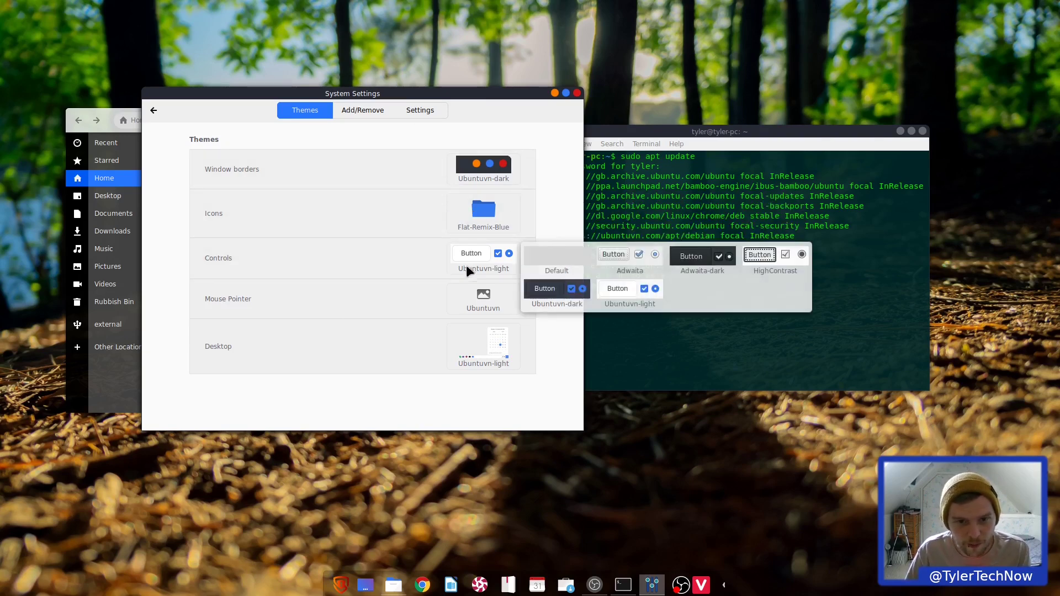
pyautogui.click(557, 296)
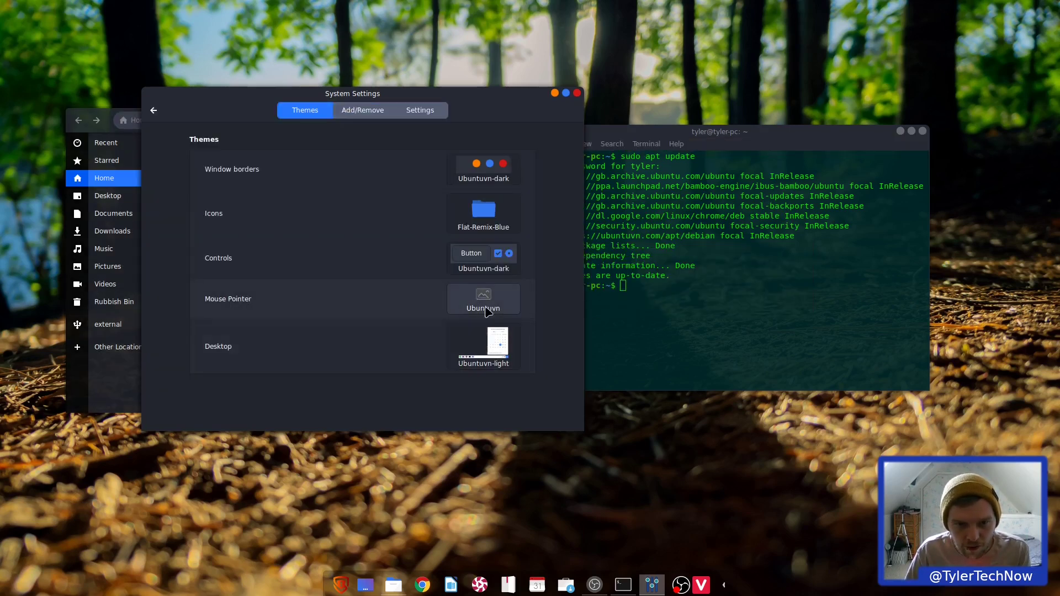
pyautogui.click(492, 360)
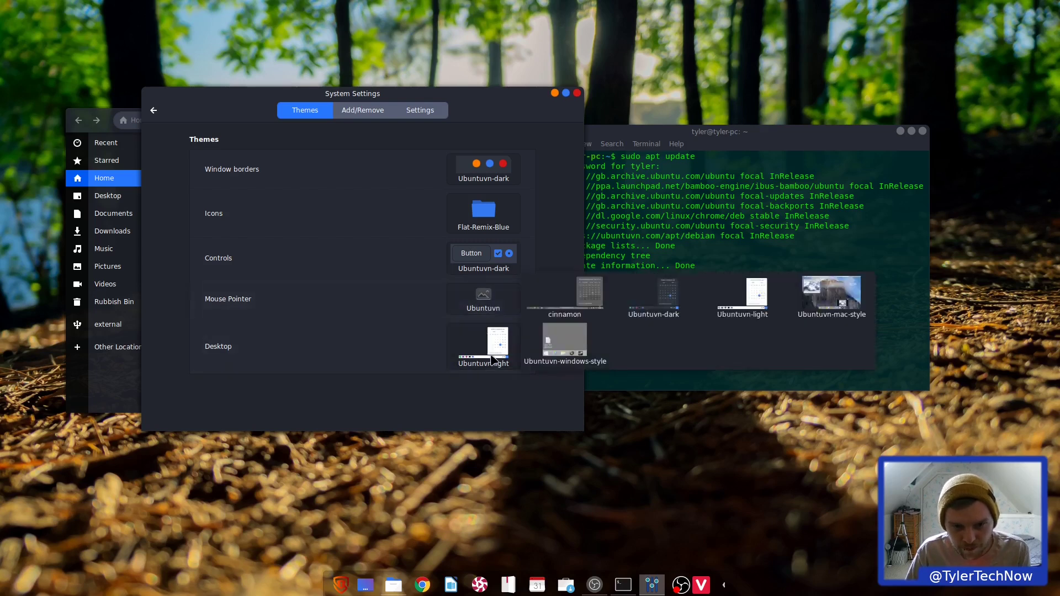
pyautogui.click(629, 320)
# Step: Close System Settings and the Terminal window
pyautogui.click(577, 93)
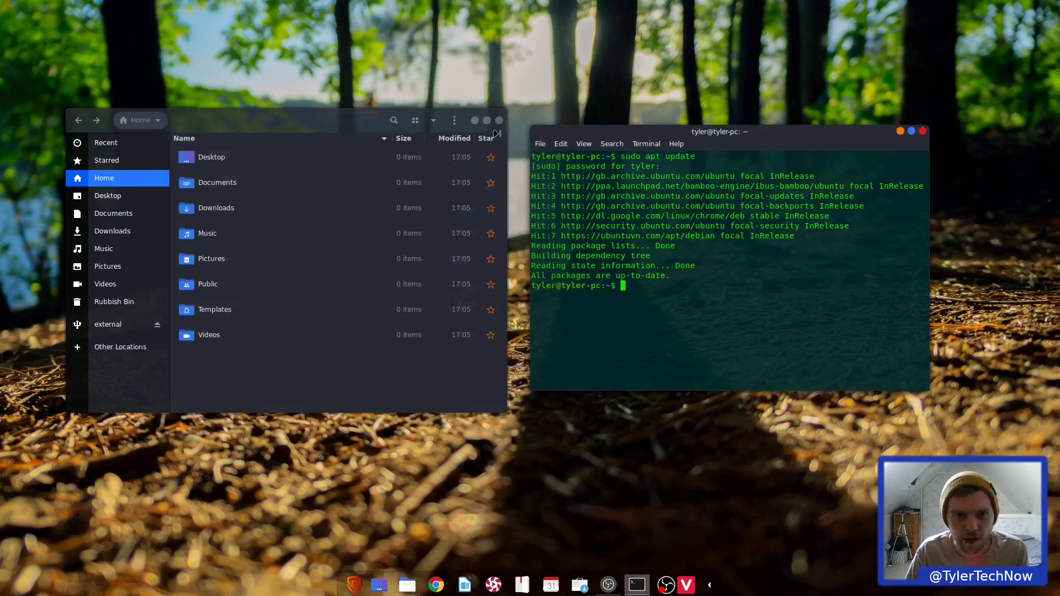
pyautogui.moveTo(308, 123); pyautogui.dragTo(297, 93)
pyautogui.moveTo(729, 135); pyautogui.dragTo(743, 122)
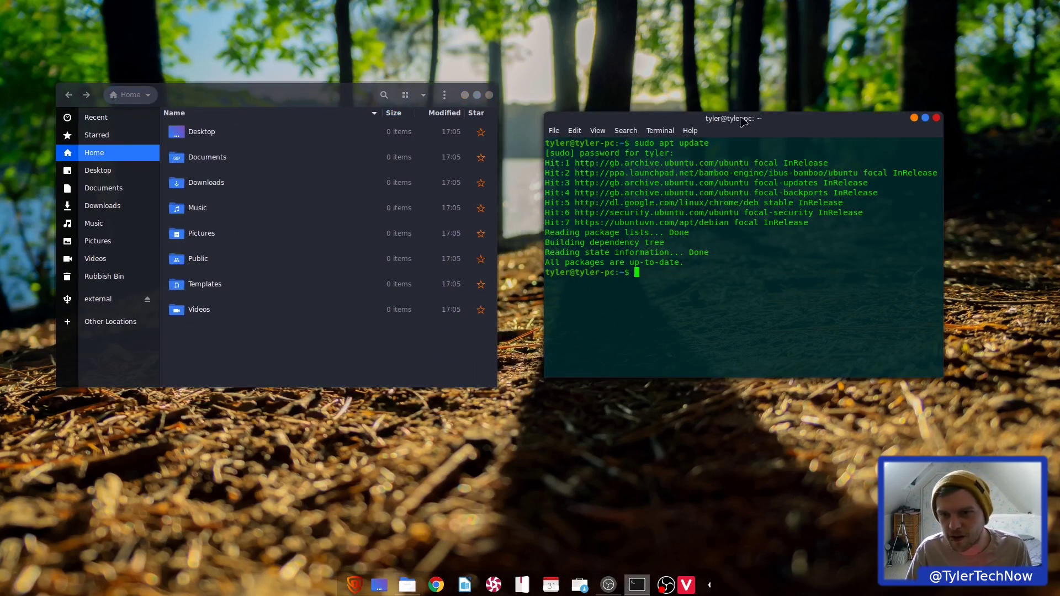
pyautogui.click(937, 120)
# Step: Close Files and launch Google Chrome, moving its window right
pyautogui.click(489, 95)
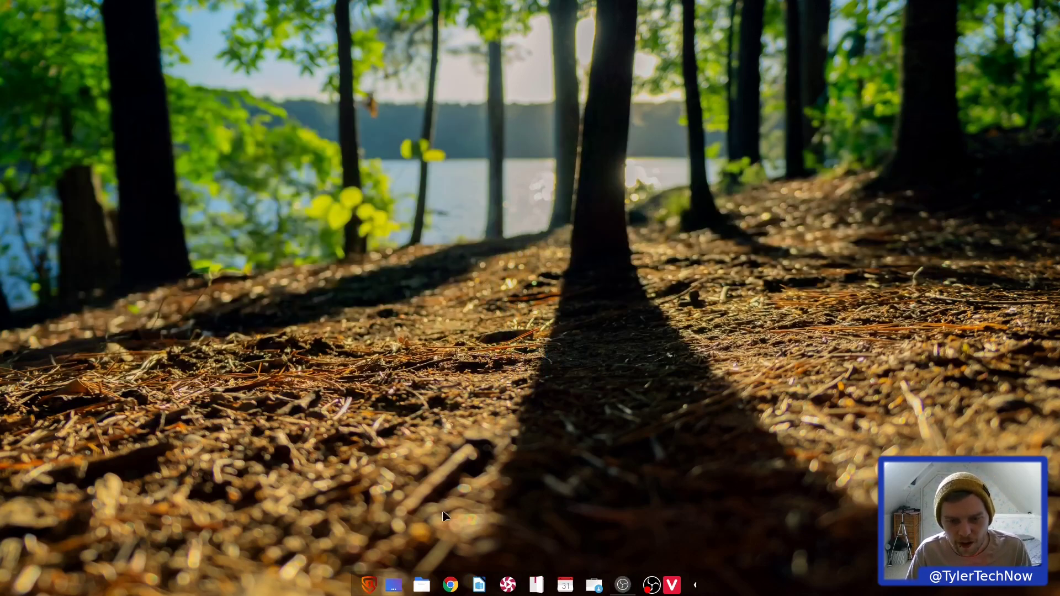
pyautogui.click(452, 585)
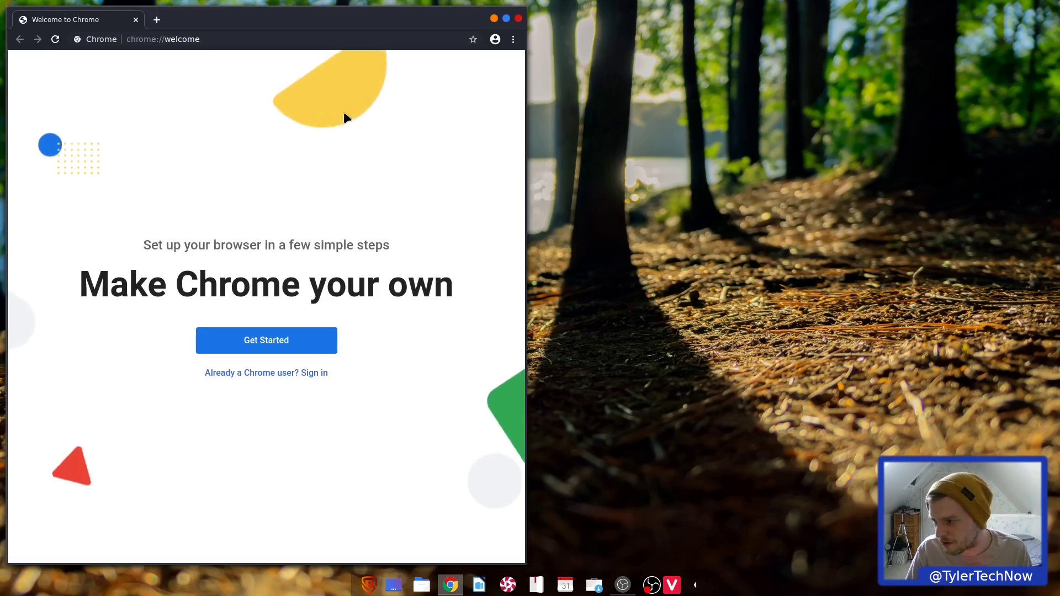
pyautogui.moveTo(244, 15); pyautogui.dragTo(299, 15)
pyautogui.click(293, 37)
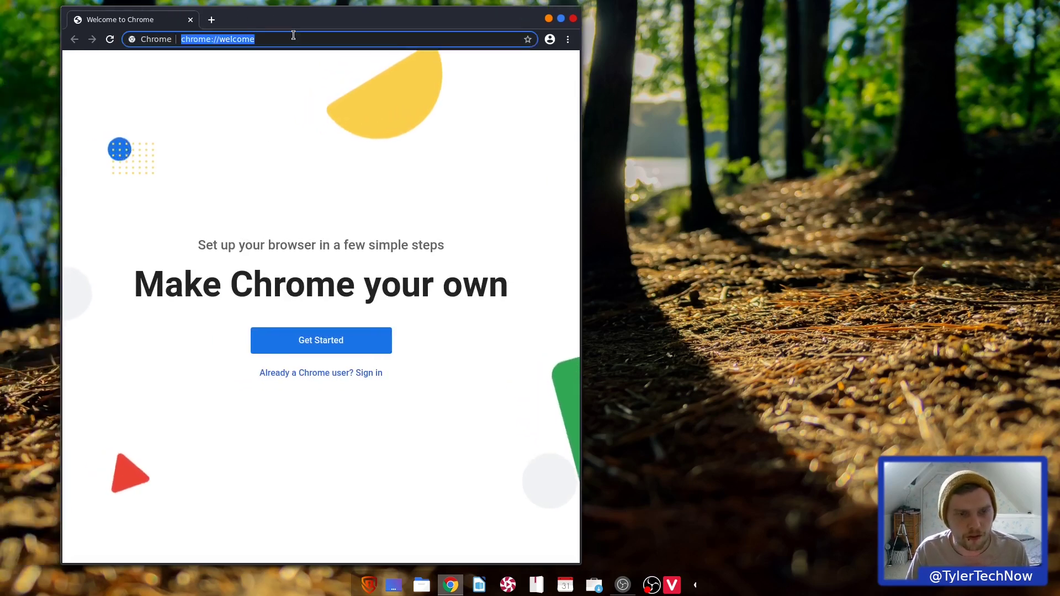
pyautogui.write('www.ubuntu.com download')
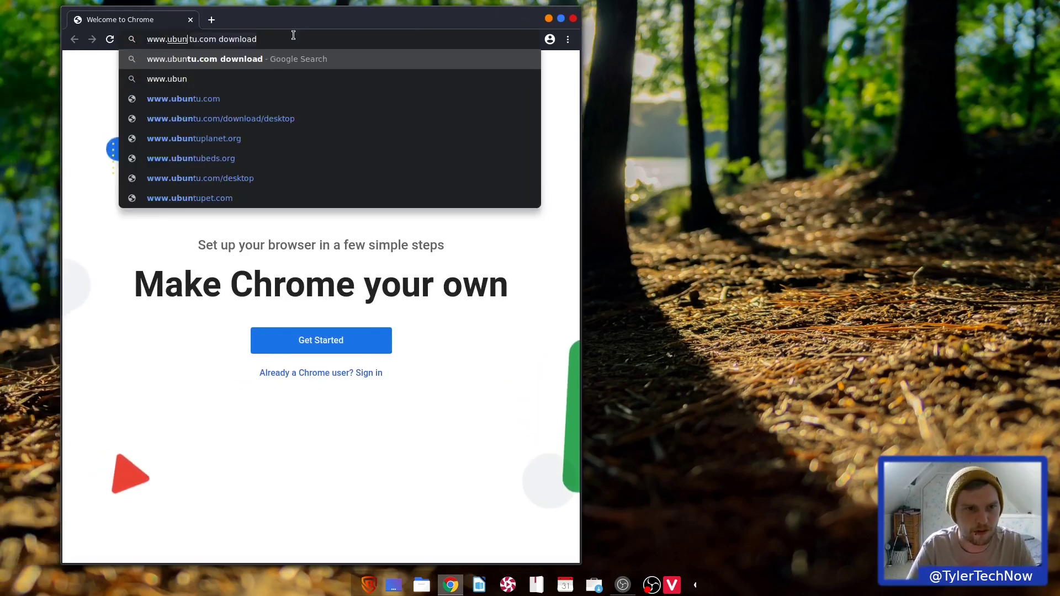
pyautogui.write('vs.com')
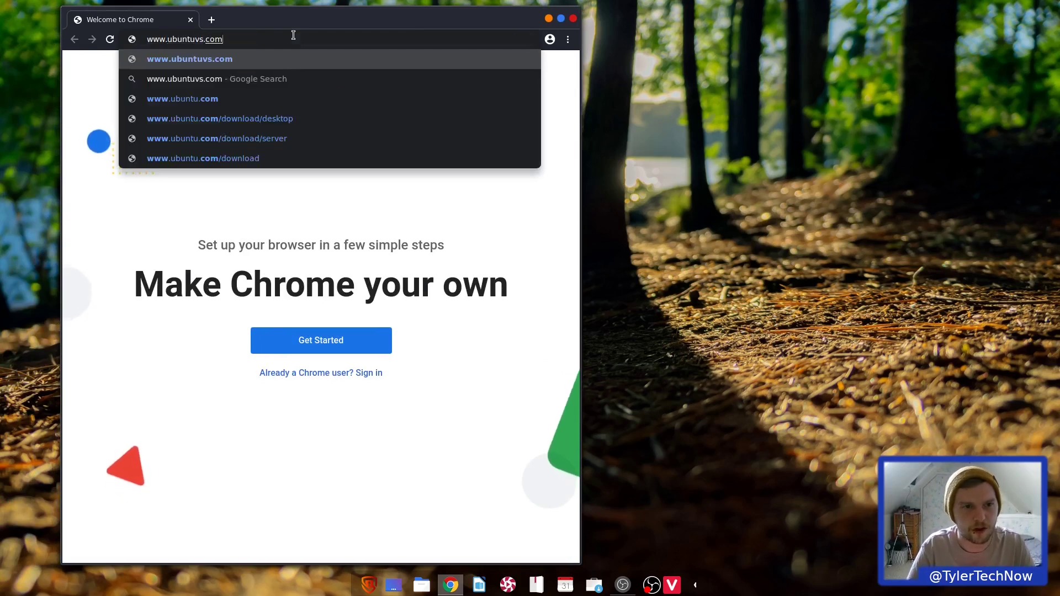
pyautogui.press('Return')
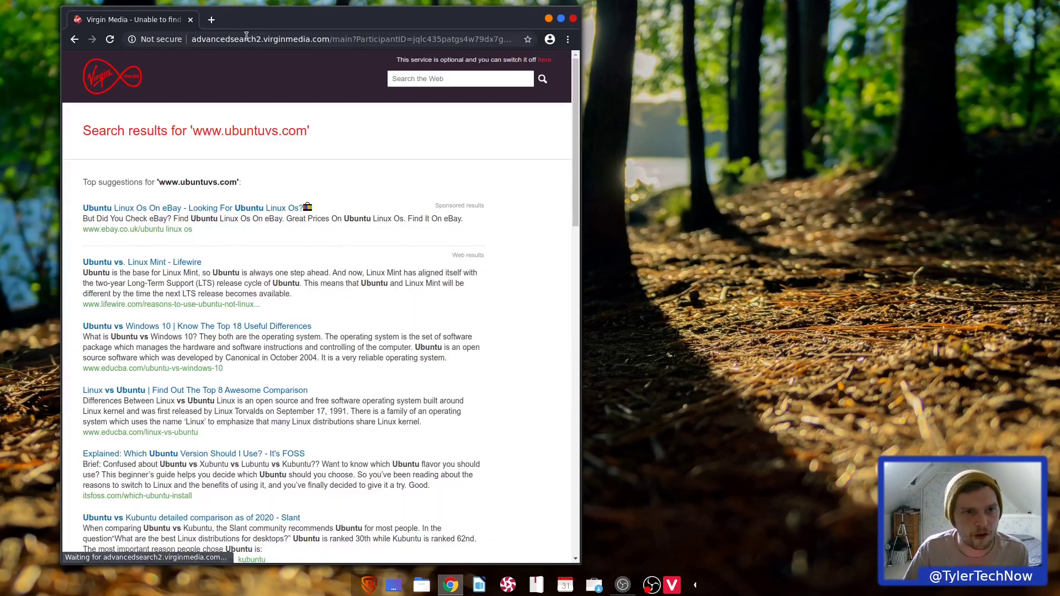
pyautogui.click(259, 39)
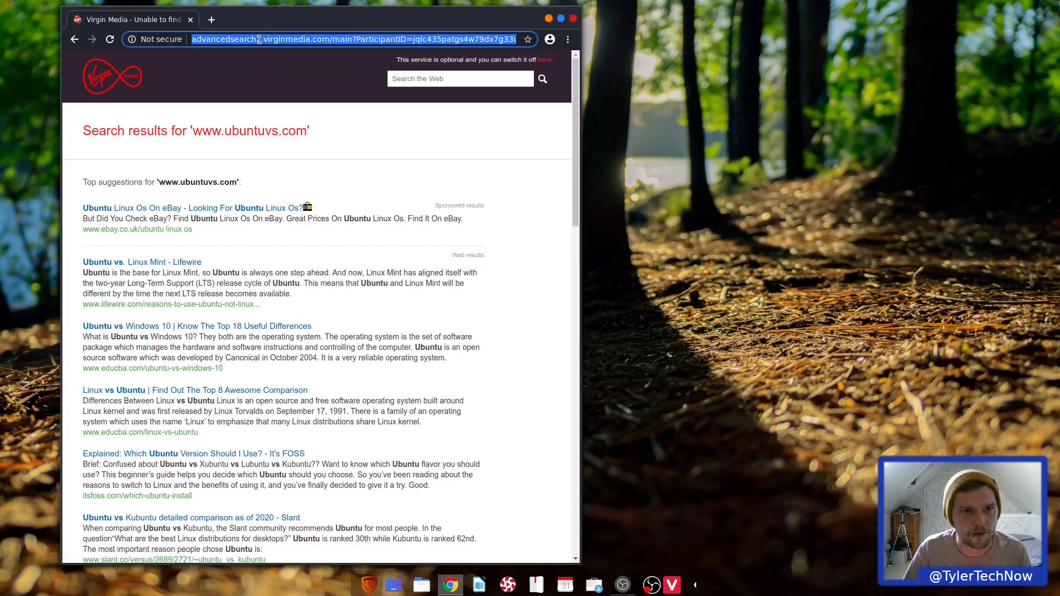
pyautogui.write('www.u')
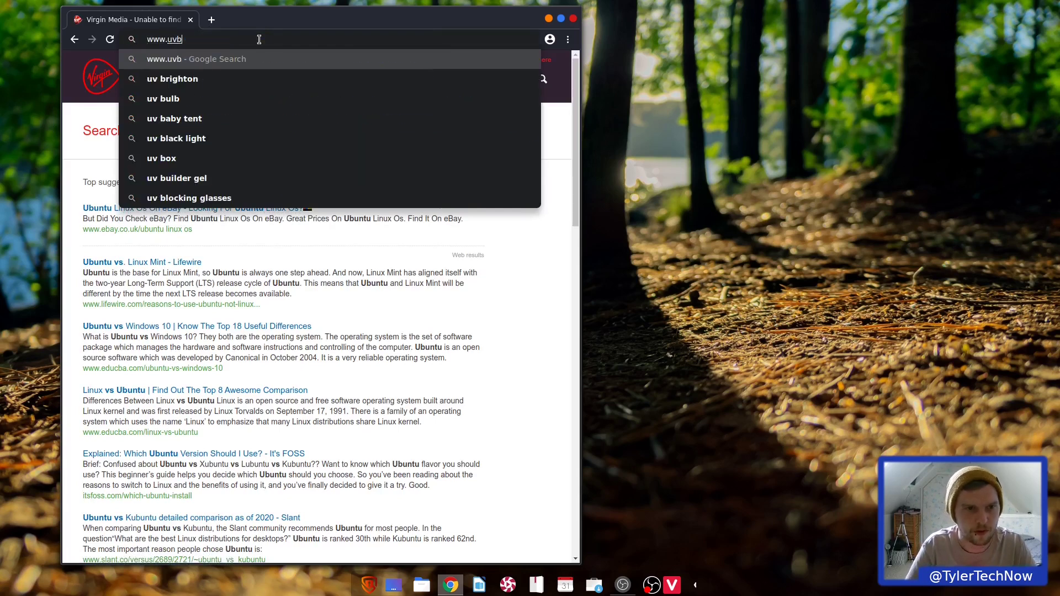
pyautogui.write('buntuvn.')
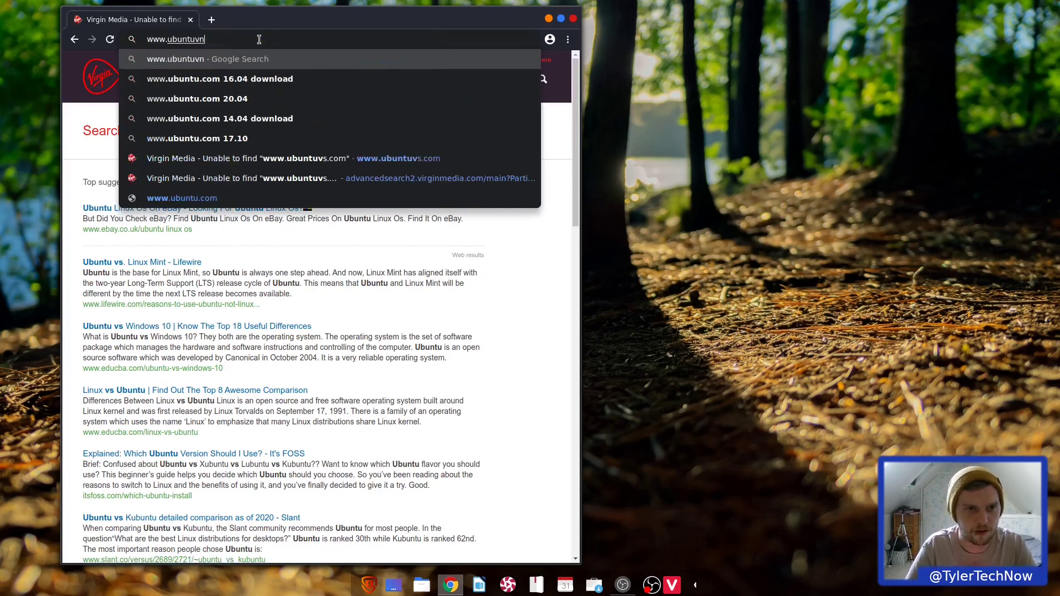
pyautogui.write('com')
pyautogui.press('Return')
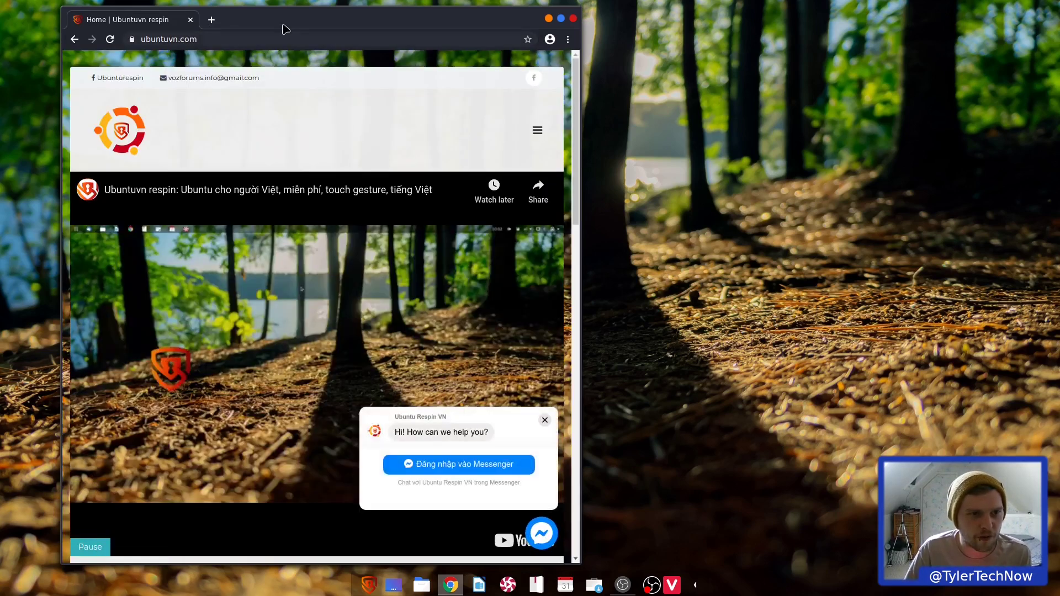
pyautogui.click(561, 18)
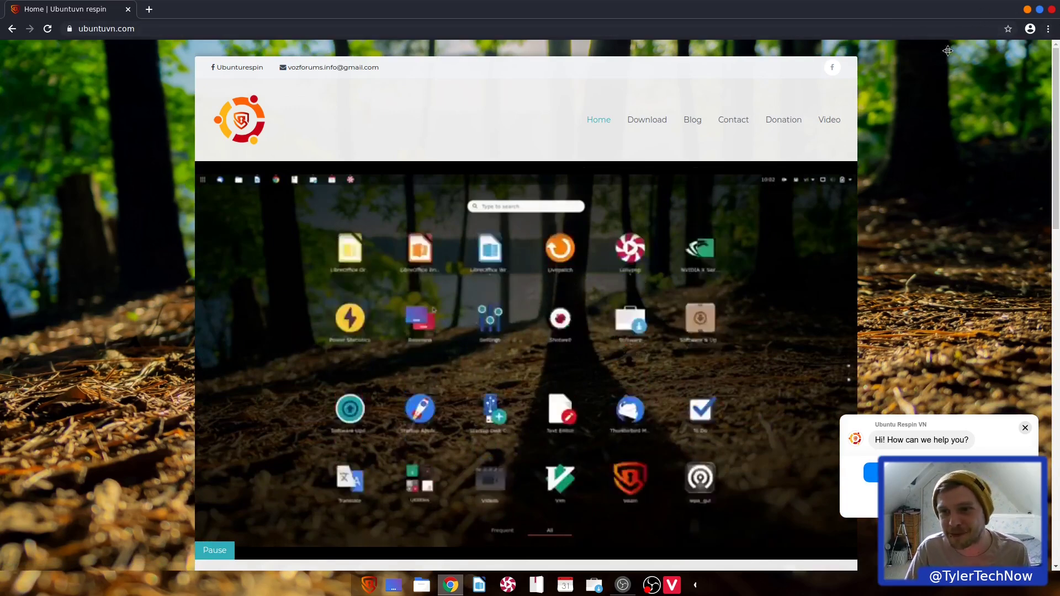
pyautogui.click(1040, 9)
# Step: From Change Desktop Background, try Ubuntu night city, then pick Joy Inksplat from Inksplat
pyautogui.rightClick(840, 133)
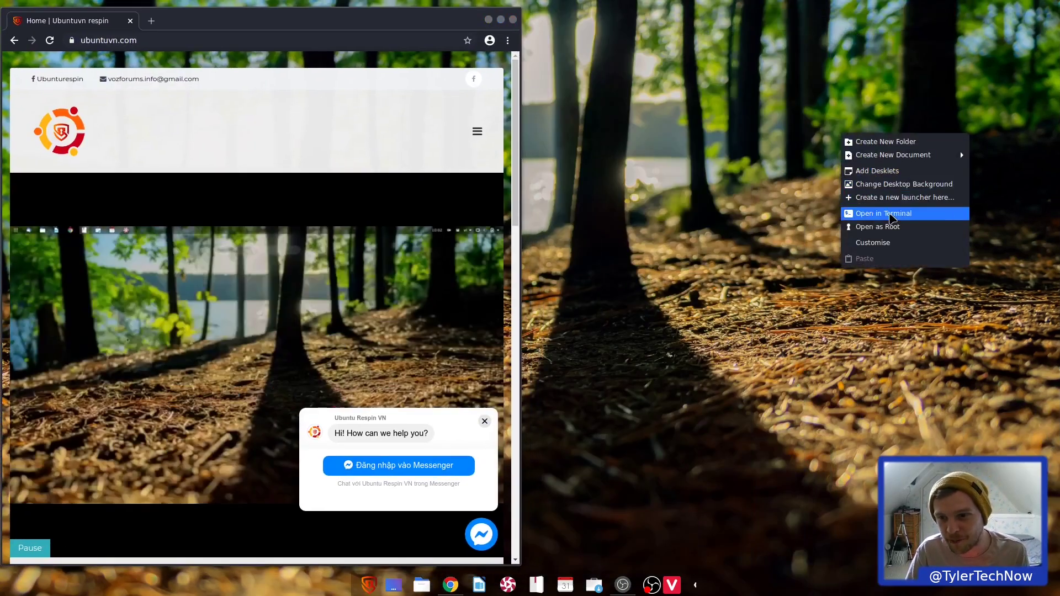
pyautogui.click(895, 184)
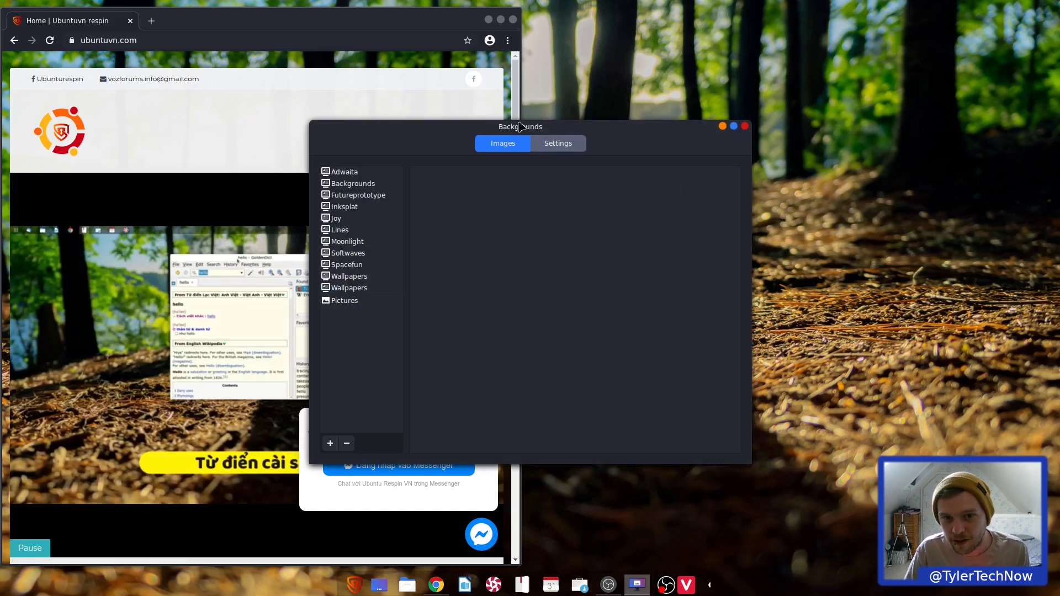
pyautogui.moveTo(523, 132); pyautogui.dragTo(689, 130)
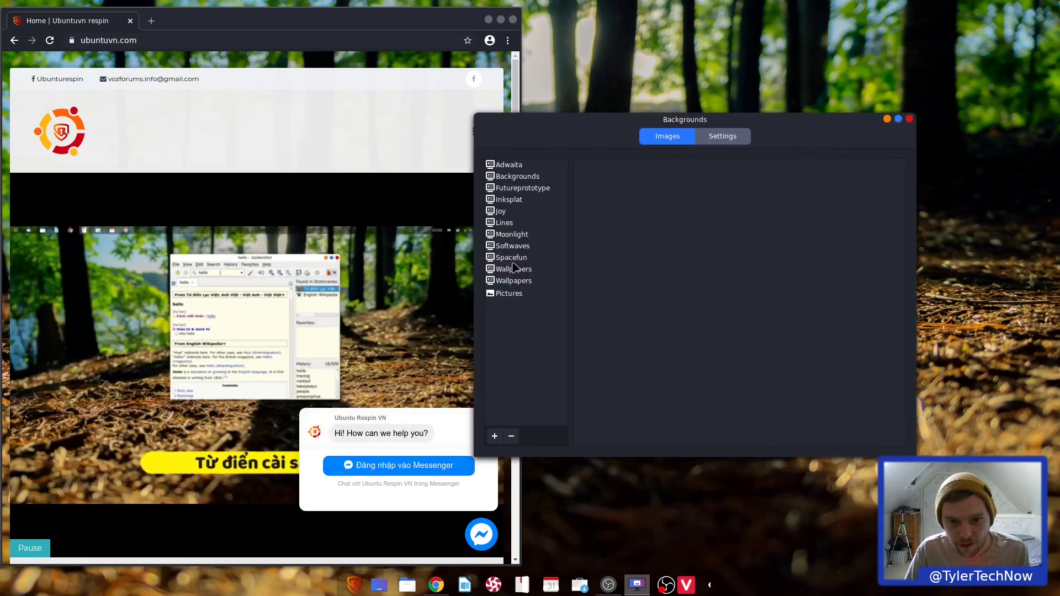
pyautogui.click(516, 247)
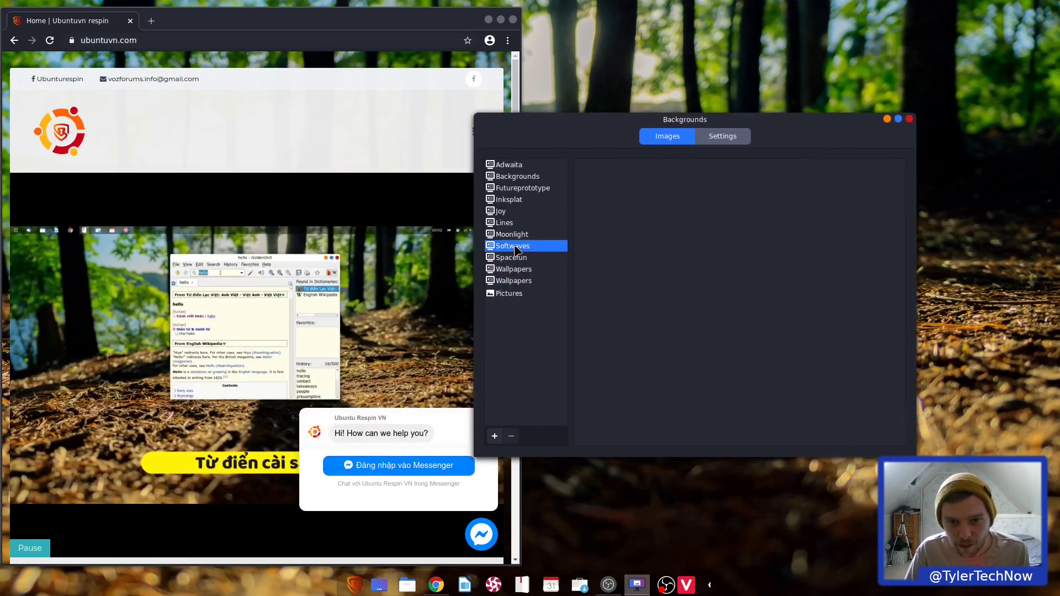
pyautogui.click(513, 281)
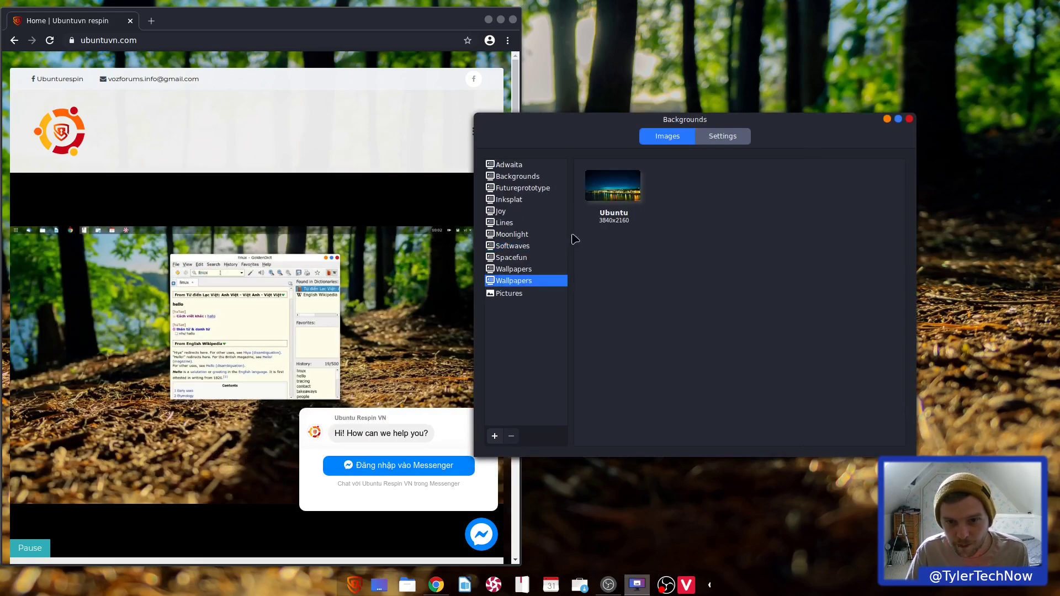
pyautogui.click(605, 210)
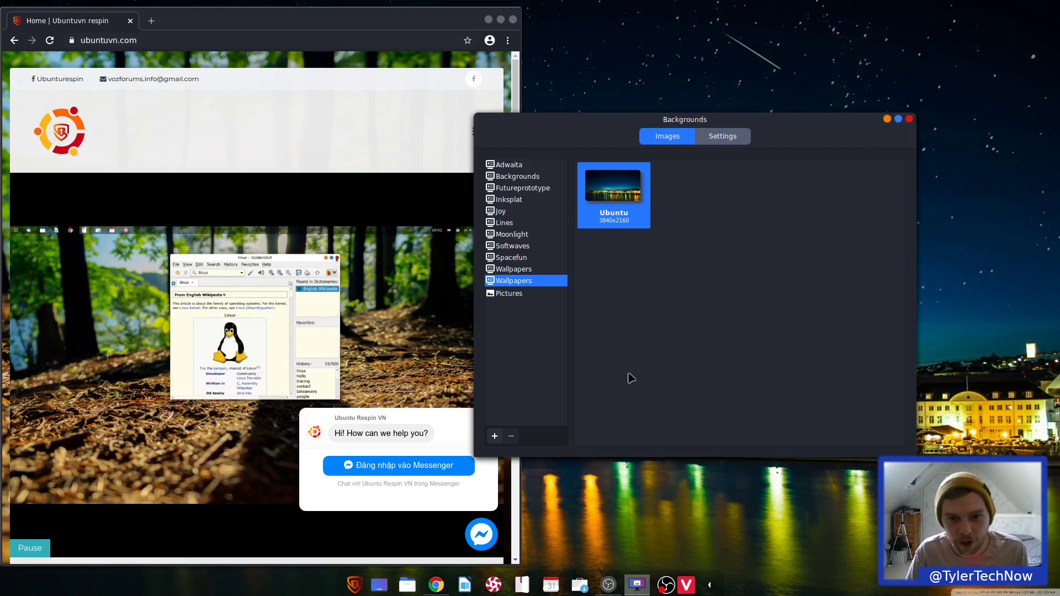
pyautogui.click(520, 200)
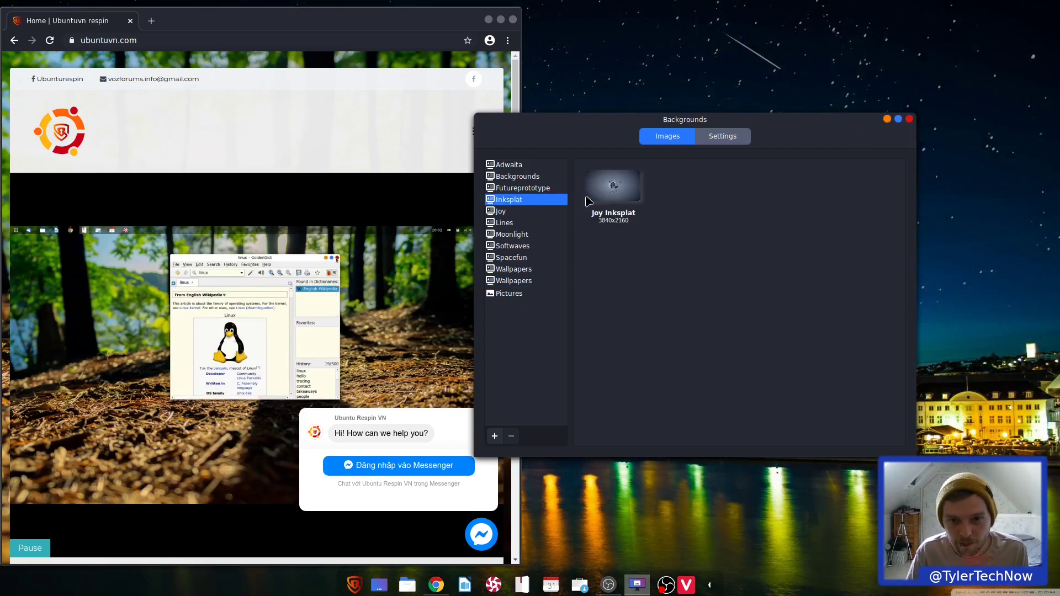
pyautogui.click(622, 200)
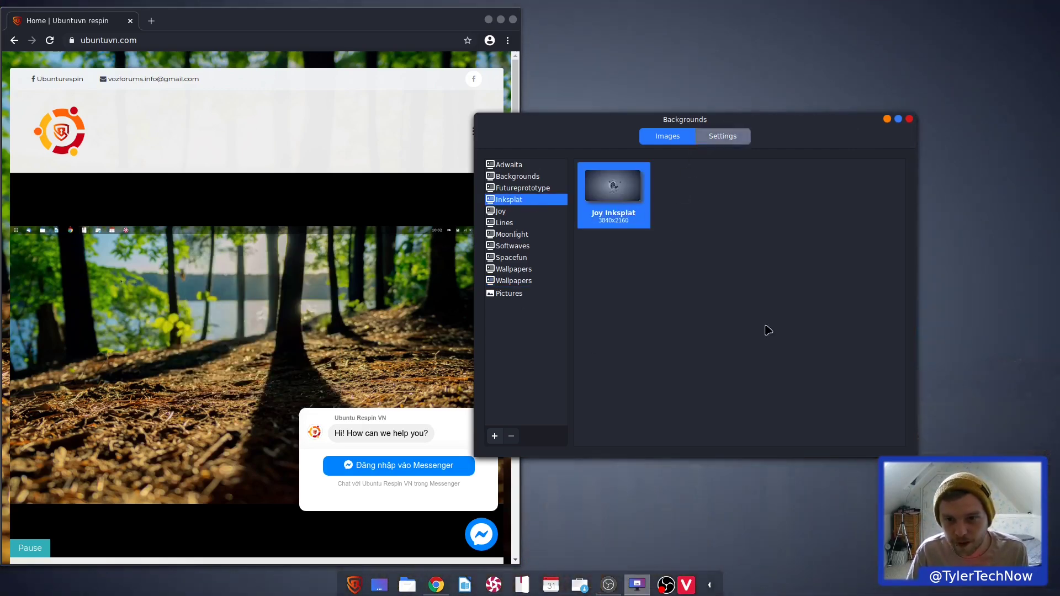
pyautogui.click(637, 585)
pyautogui.click(636, 584)
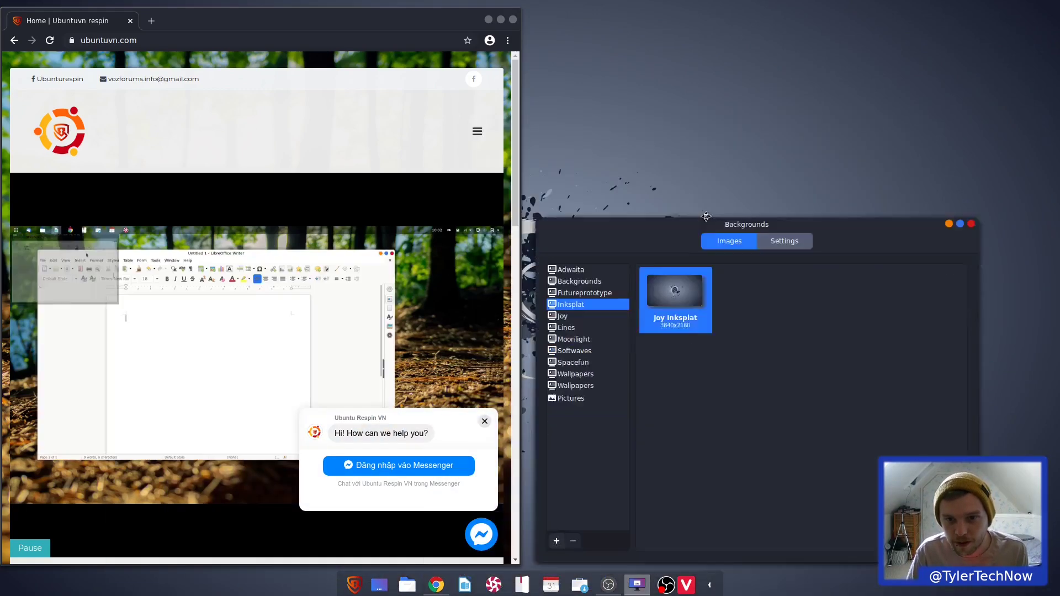
# Step: Close Backgrounds, set panel auto-hide to 'Intelligently hide panel', and restore the browser
pyautogui.click(903, 54)
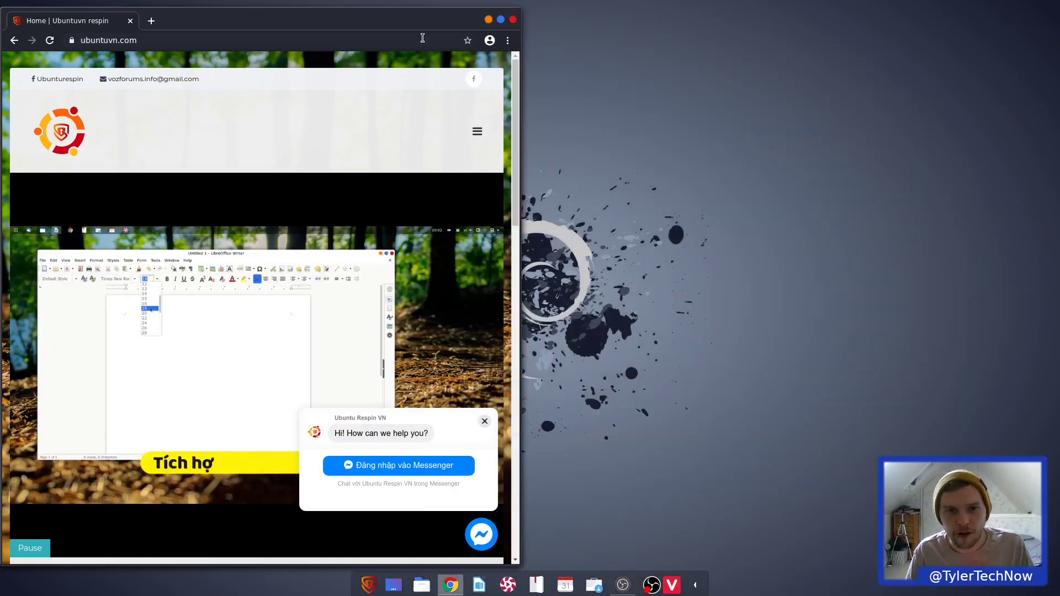
pyautogui.doubleClick(391, 19)
pyautogui.rightClick(505, 580)
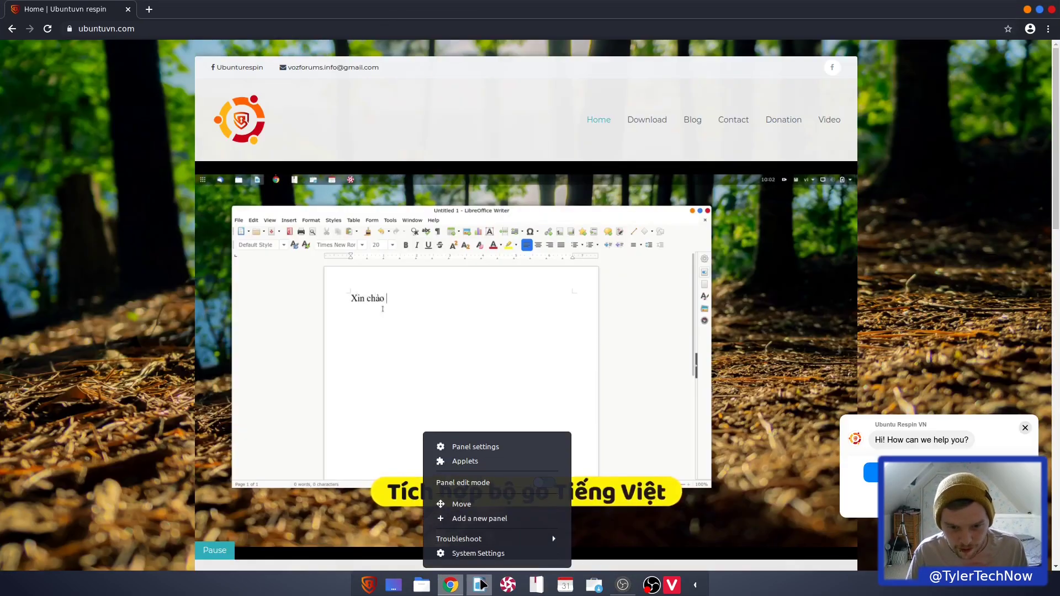
pyautogui.click(497, 445)
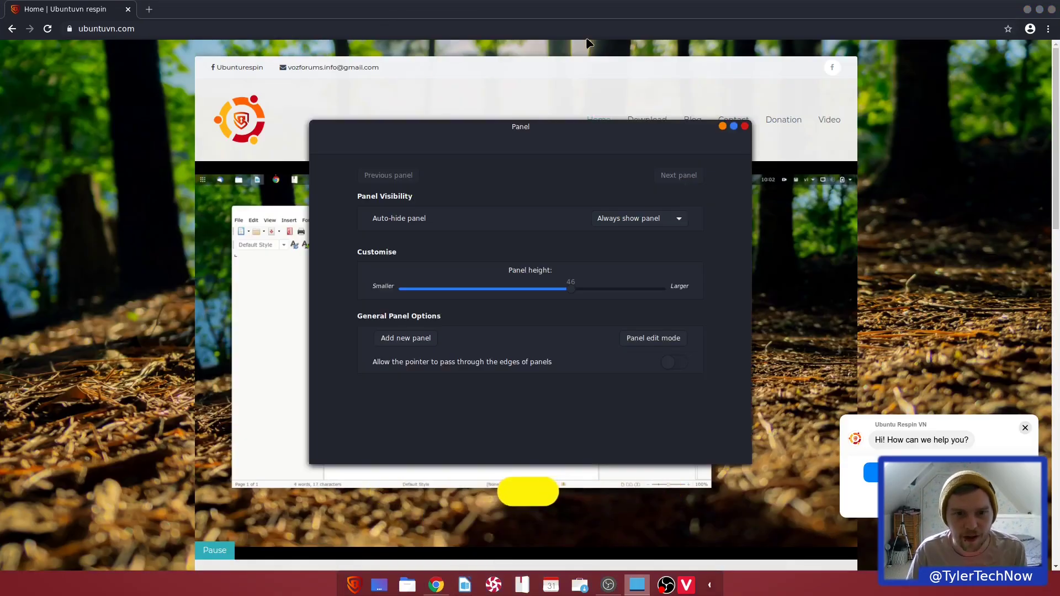
pyautogui.click(645, 221)
pyautogui.click(630, 237)
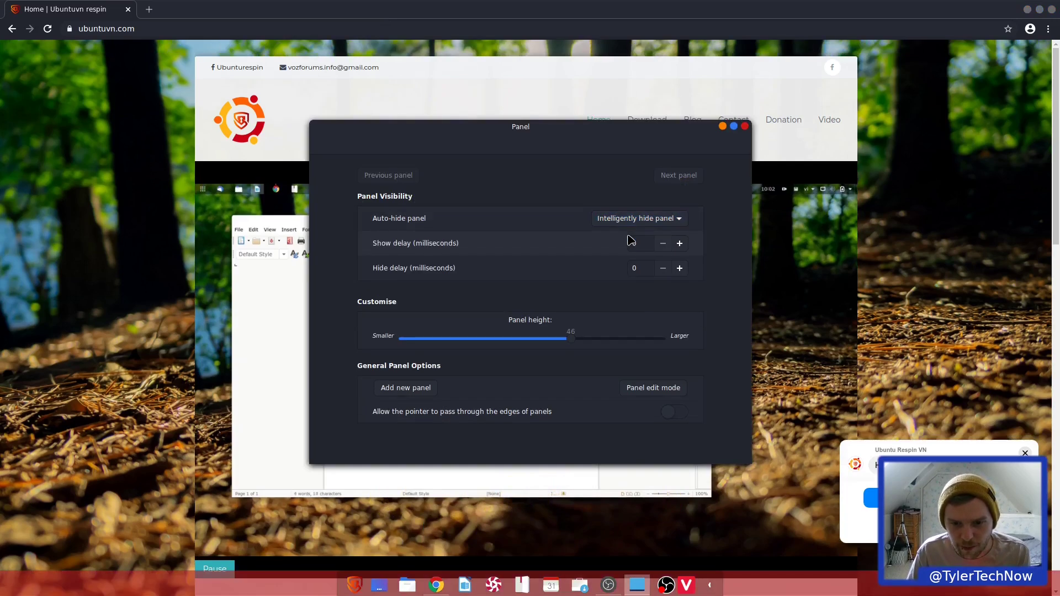
pyautogui.click(744, 126)
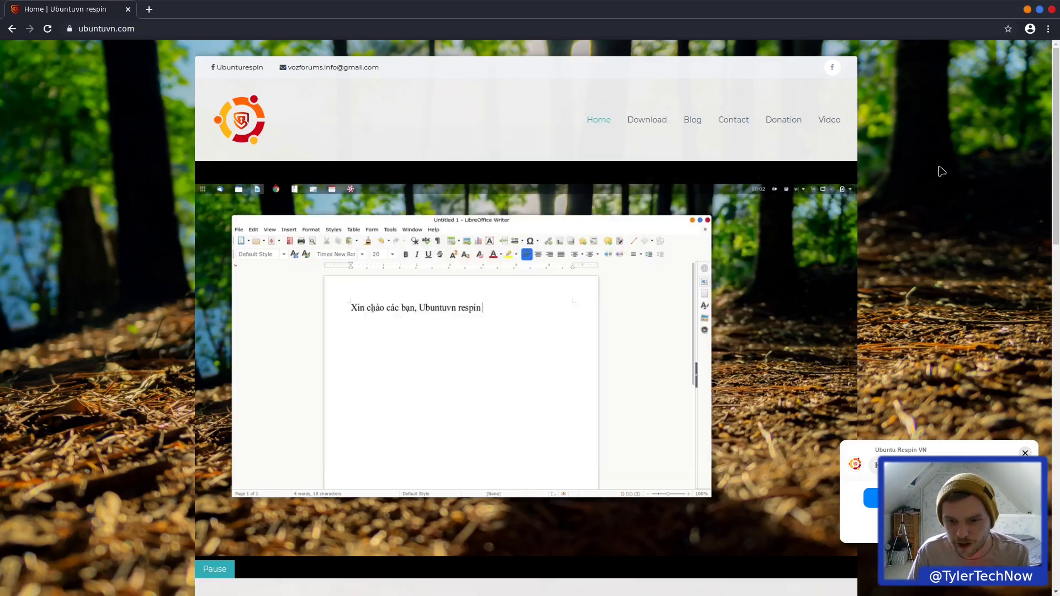
pyautogui.doubleClick(662, 9)
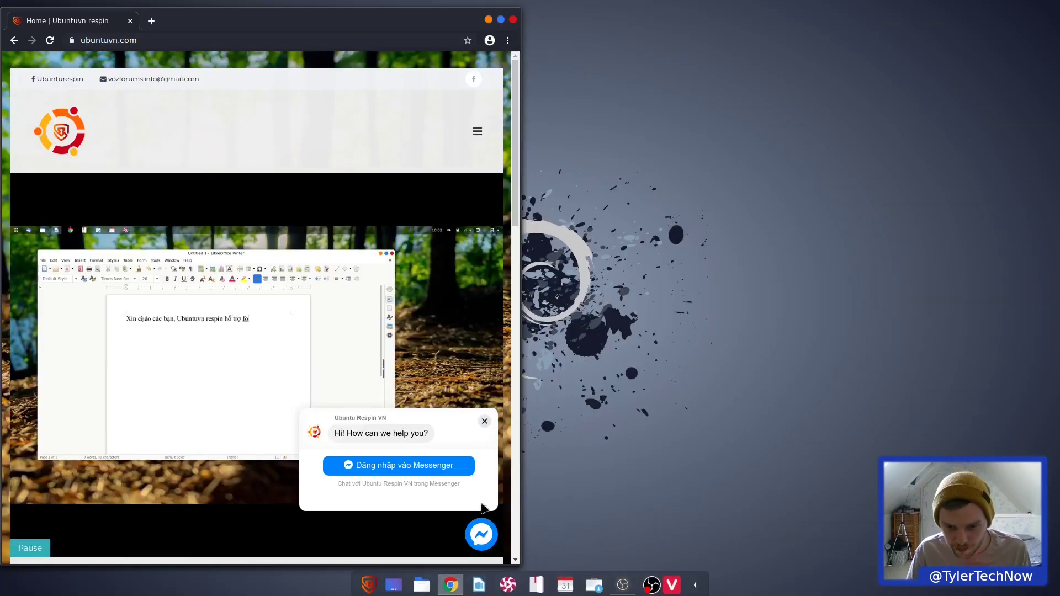
# Step: Tile the browser across the top half and check today's date in the calendar
pyautogui.press('super+Up')
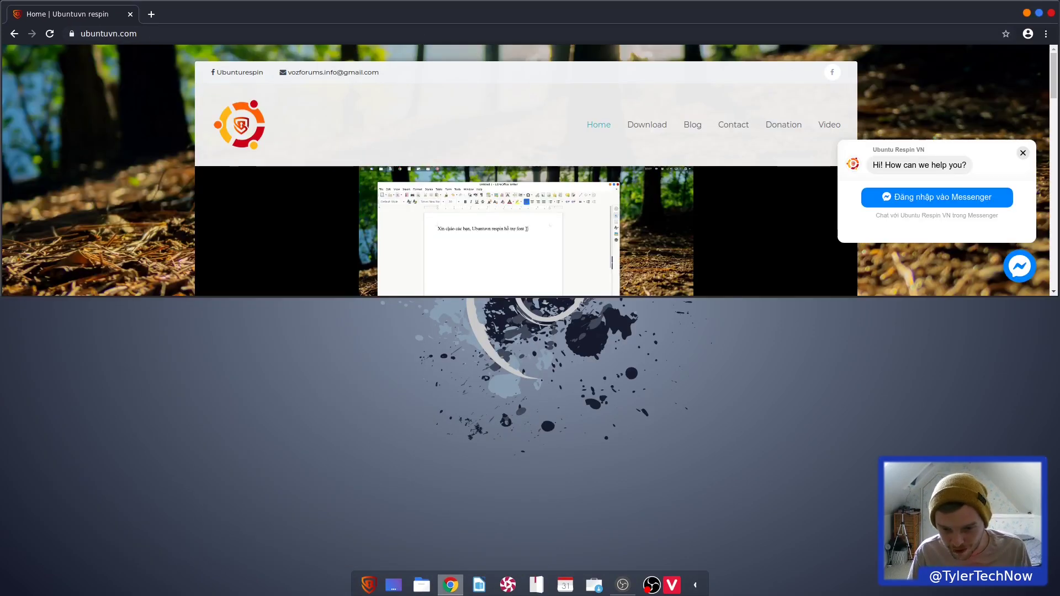
pyautogui.click(698, 592)
pyautogui.click(698, 592)
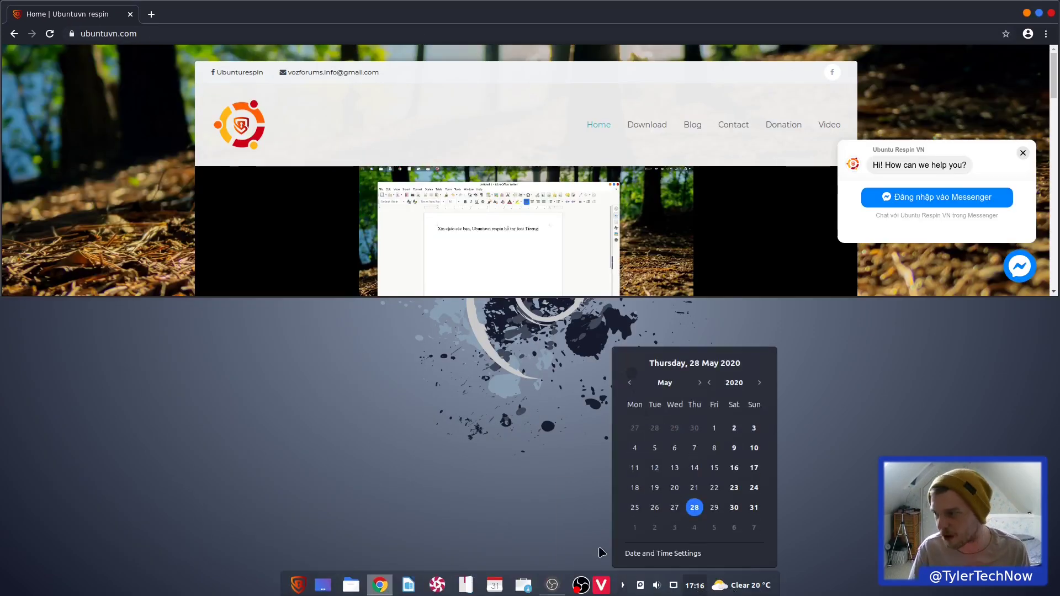
pyautogui.click(417, 525)
# Step: Maximise Chrome, scroll to the Ubuntuvn introduction text, and dock the window right
pyautogui.doubleClick(613, 21)
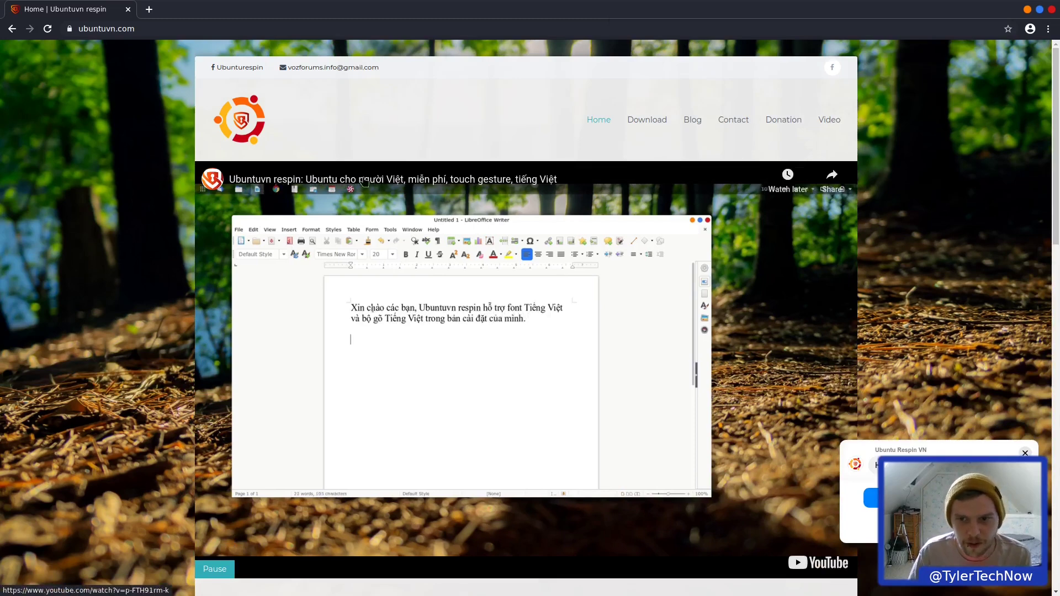
pyautogui.scroll(-10, 406, 179)
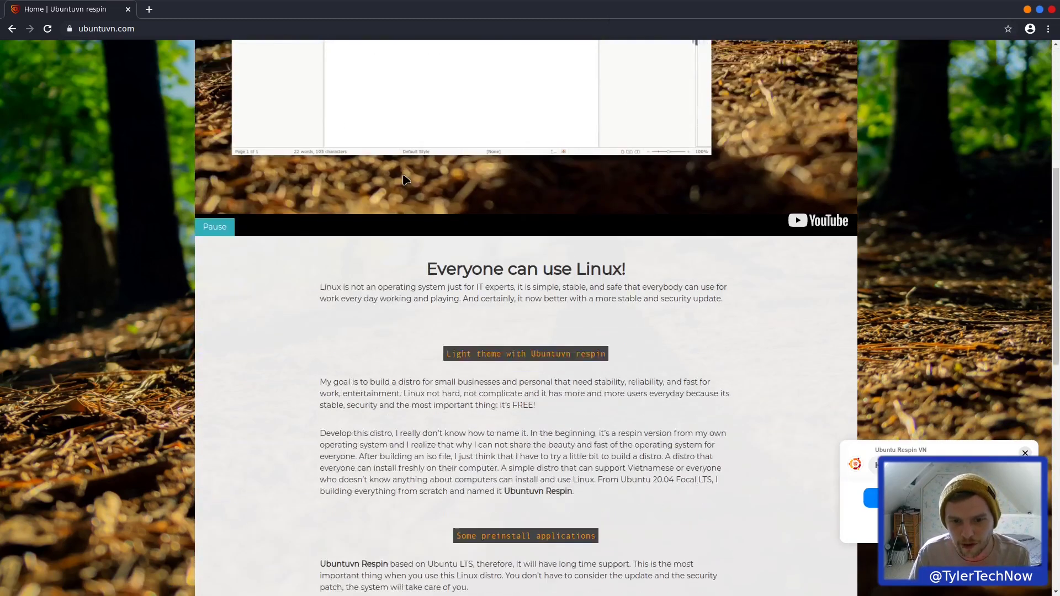
pyautogui.scroll(-3, 398, 243)
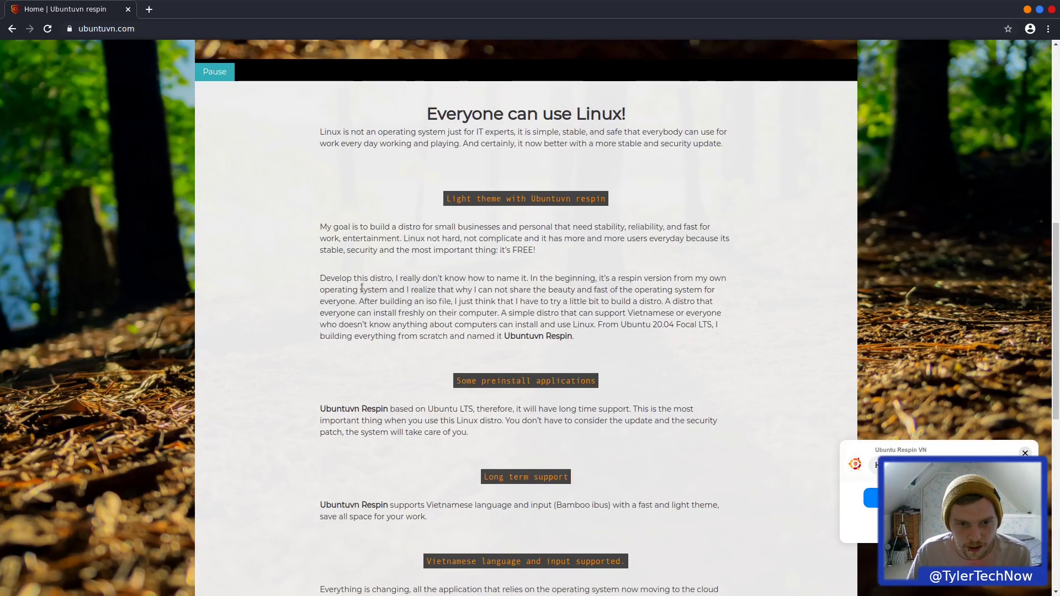
pyautogui.scroll(-2, 414, 261)
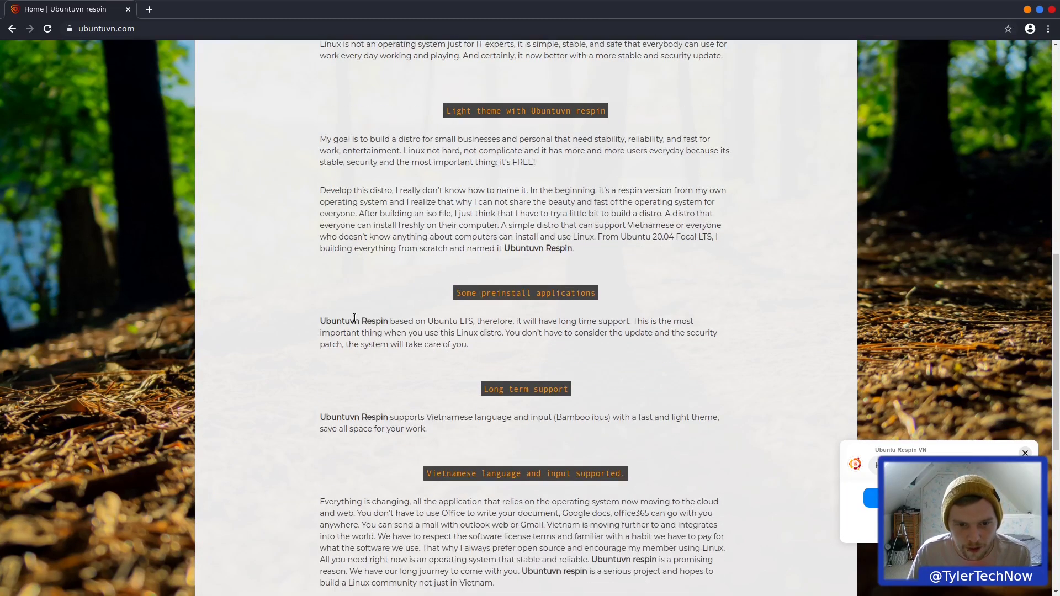
pyautogui.moveTo(1003, 16); pyautogui.dragTo(984, 27)
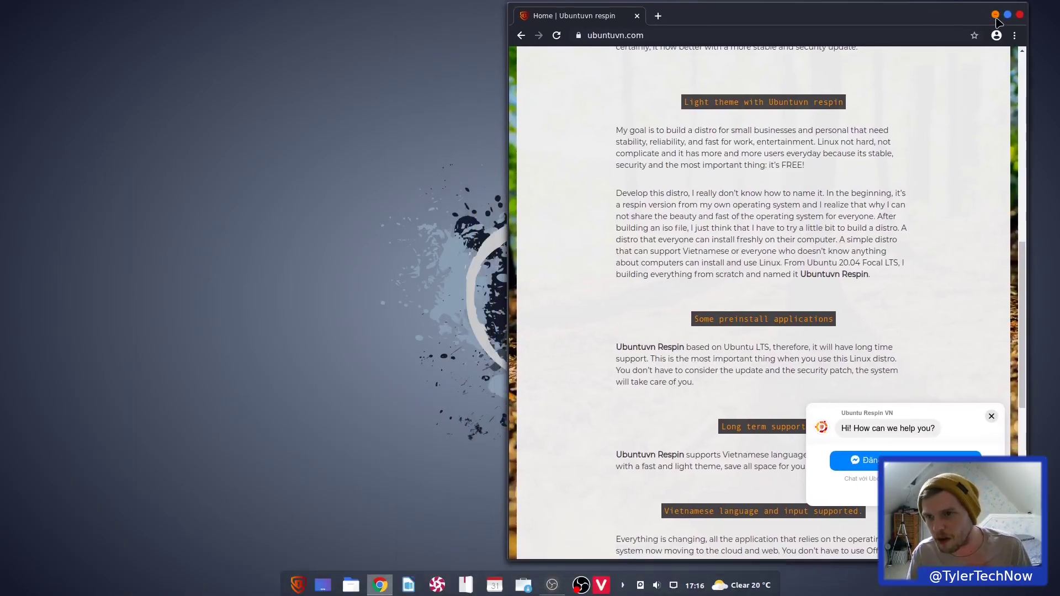
# Step: Minimise Chrome, launch Vozin from the app menu, centre its window and maximise it
pyautogui.click(996, 15)
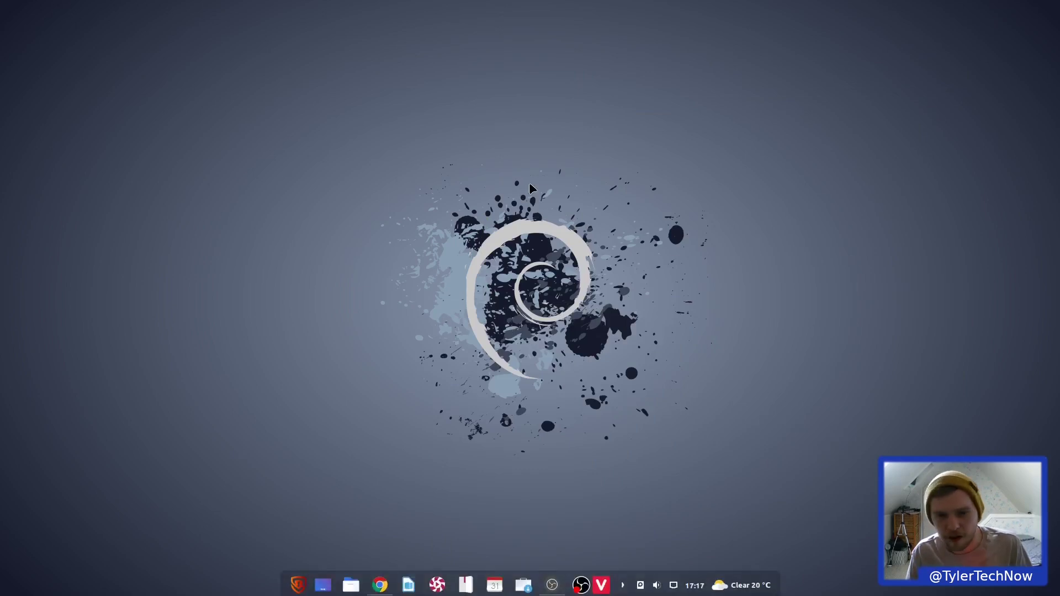
pyautogui.click(293, 591)
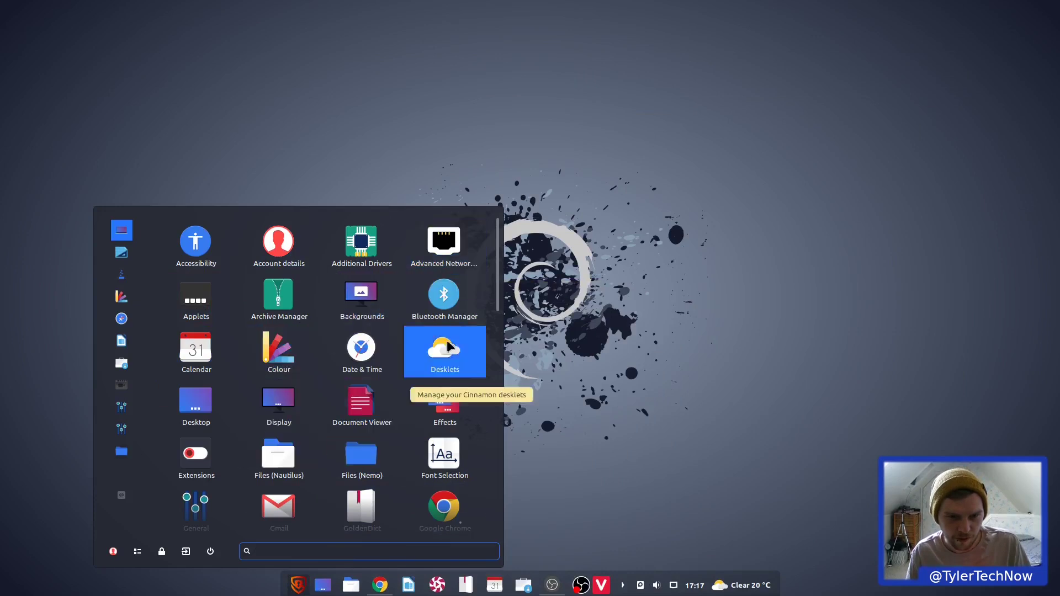
pyautogui.scroll(-6, 313, 350)
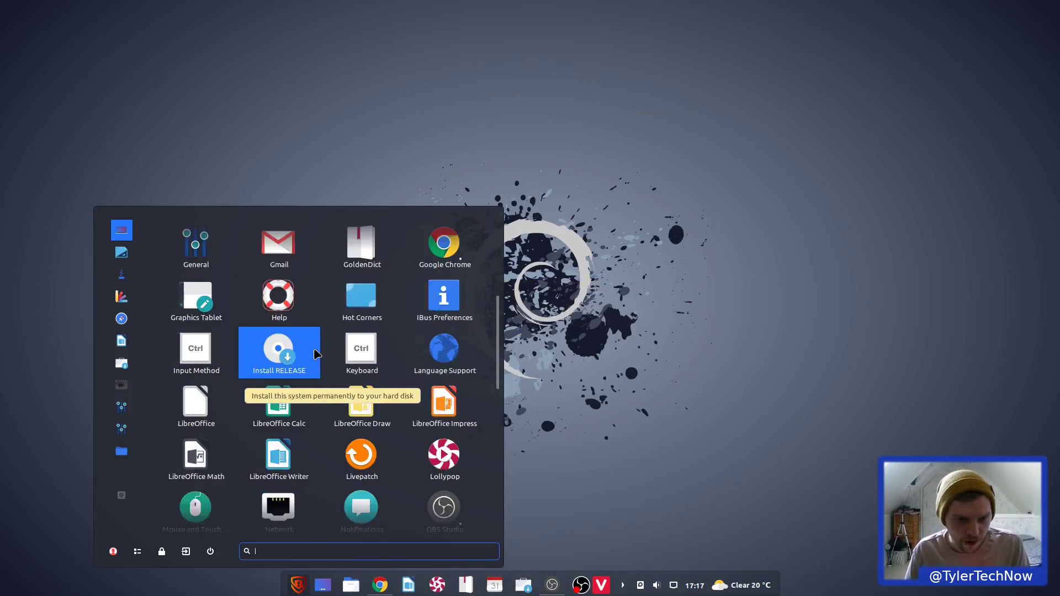
pyautogui.scroll(-3, 316, 355)
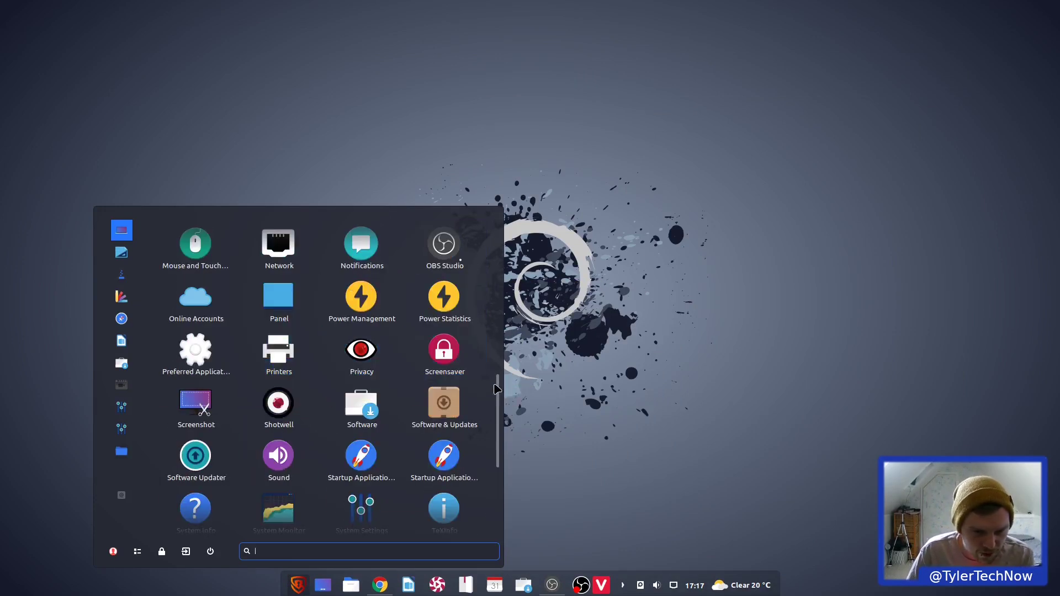
pyautogui.scroll(-4, 199, 502)
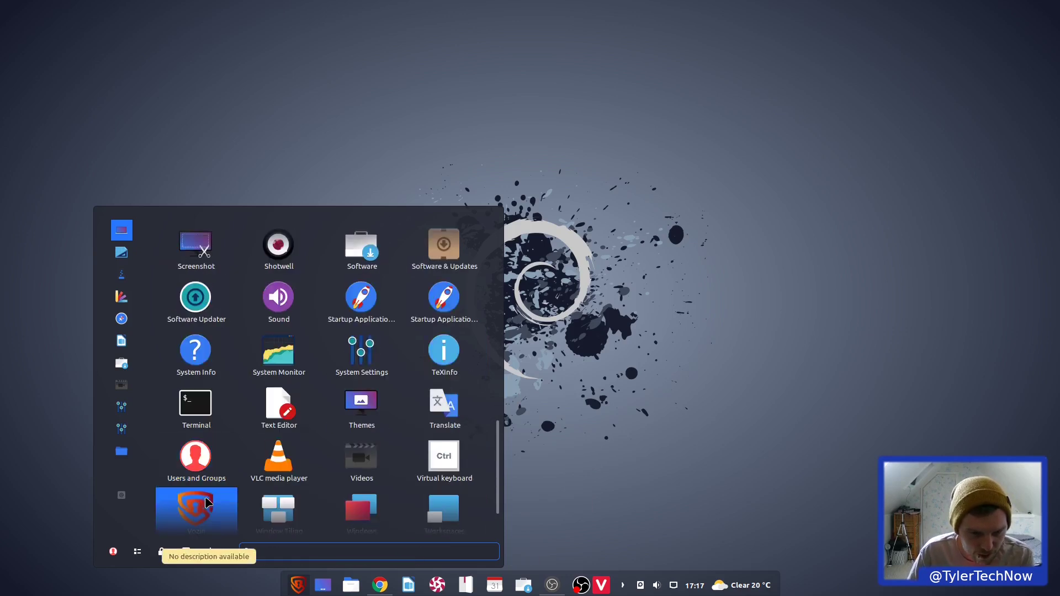
pyautogui.click(213, 460)
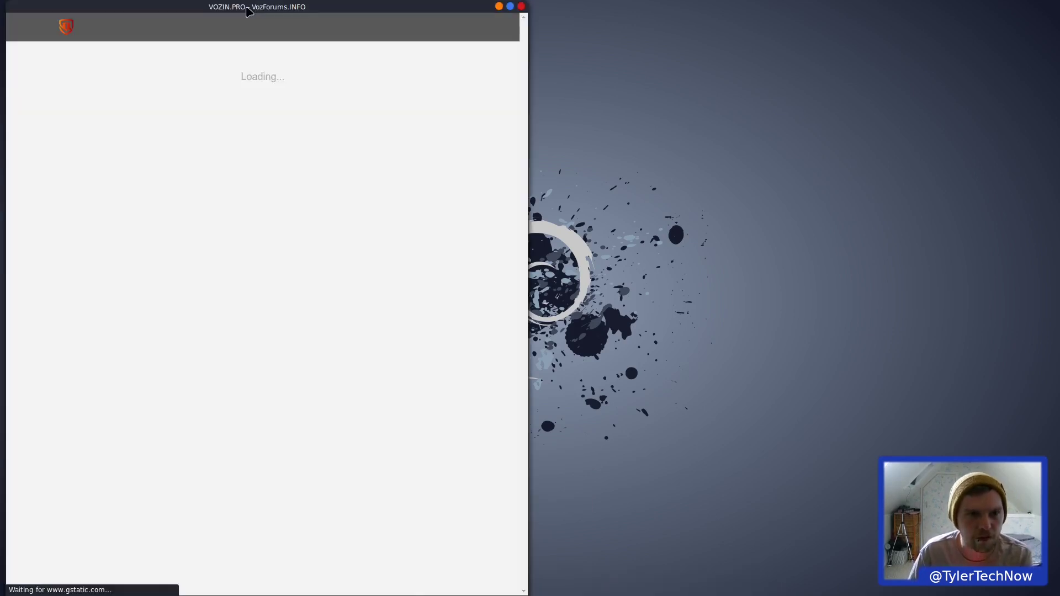
pyautogui.moveTo(249, 11); pyautogui.dragTo(444, 24)
pyautogui.doubleClick(464, 12)
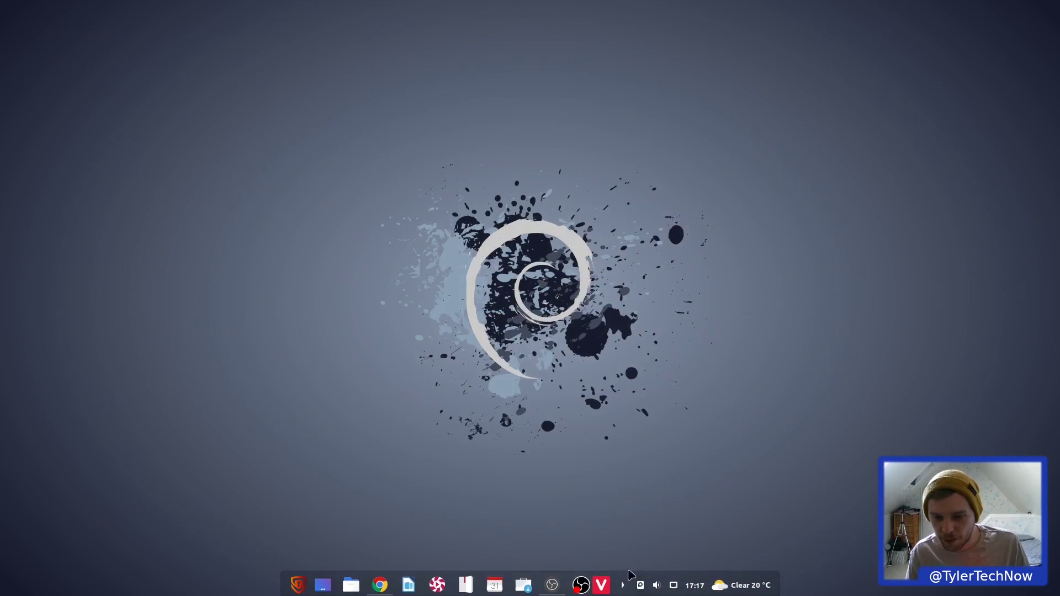
# Step: Glance at Panel settings, then open the Home folder in Files and move it to the left half
pyautogui.rightClick(496, 585)
pyautogui.click(486, 442)
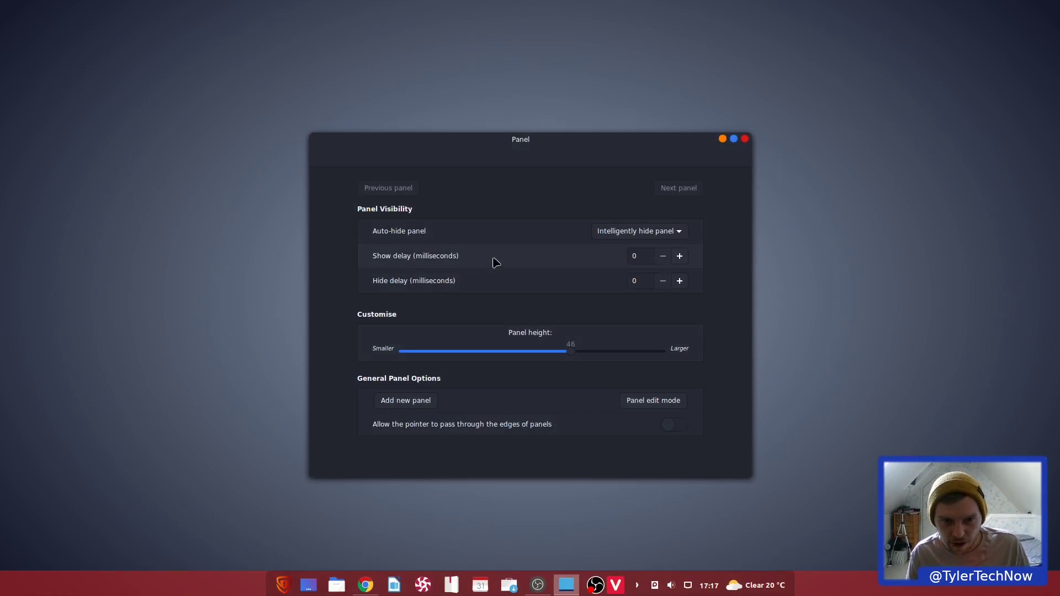
pyautogui.click(745, 139)
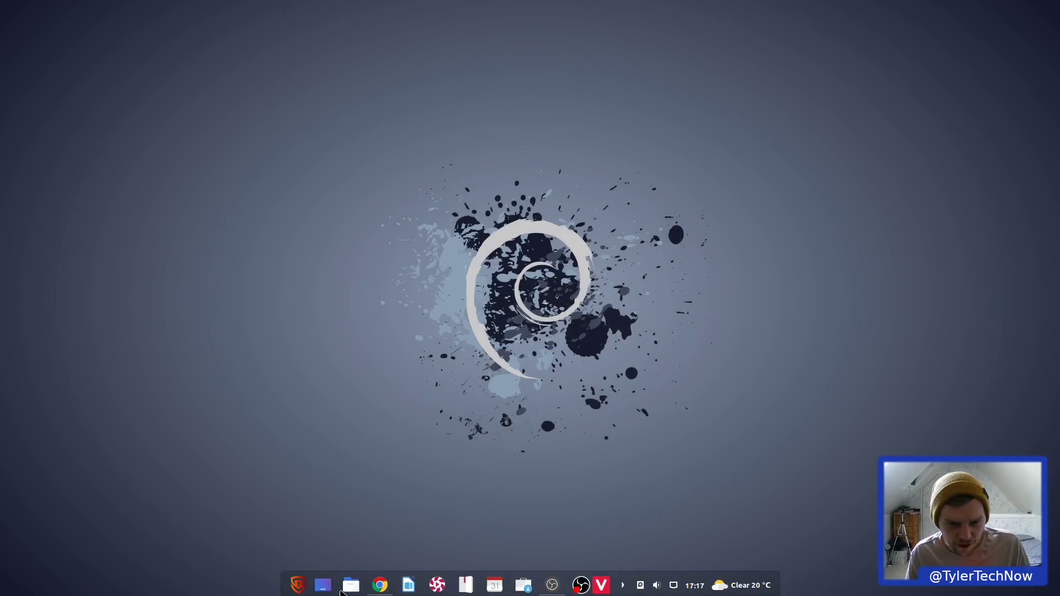
pyautogui.click(343, 591)
pyautogui.moveTo(554, 168); pyautogui.dragTo(14, 229)
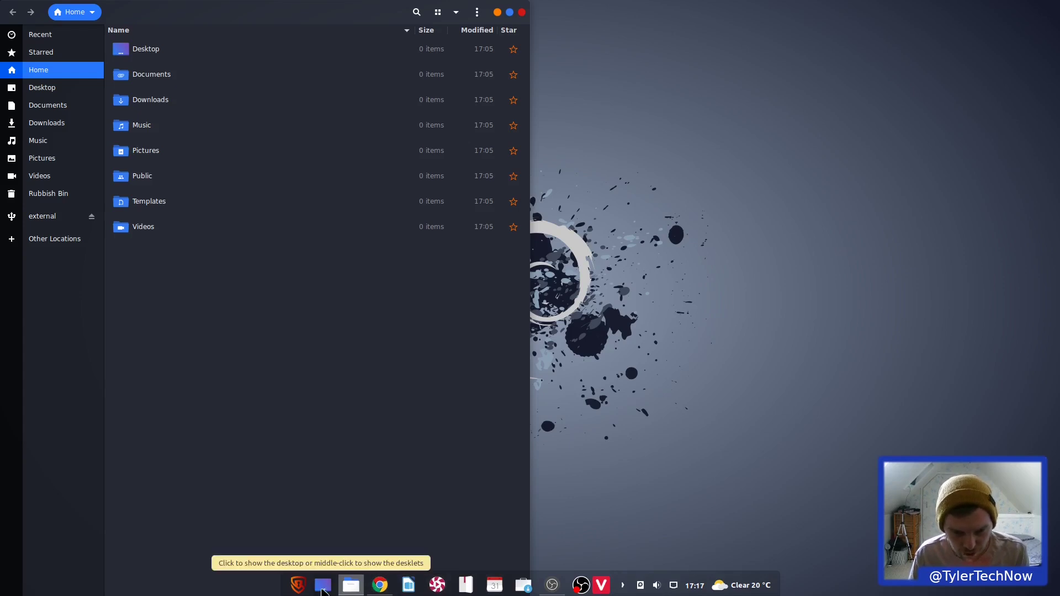
pyautogui.click(322, 591)
pyautogui.click(323, 591)
pyautogui.click(302, 590)
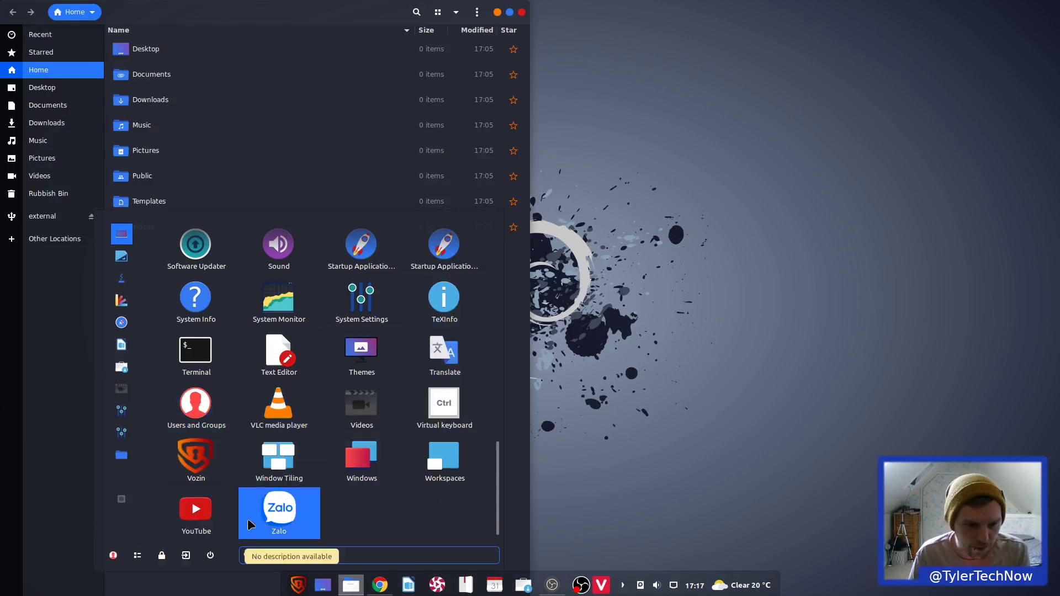
pyautogui.click(287, 521)
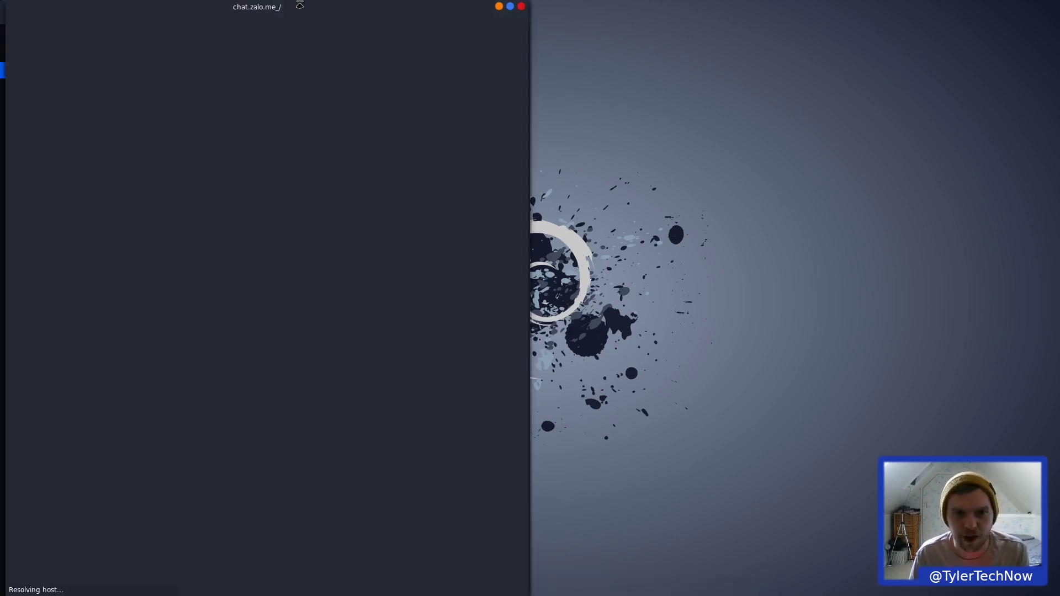
pyautogui.moveTo(245, 14); pyautogui.dragTo(1056, 197)
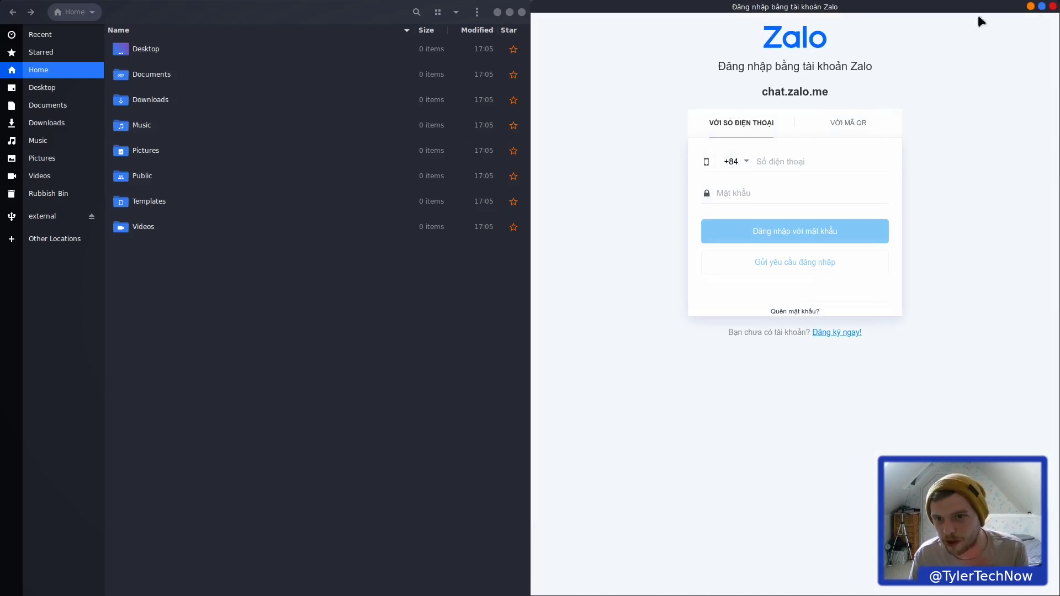
pyautogui.click(1052, 7)
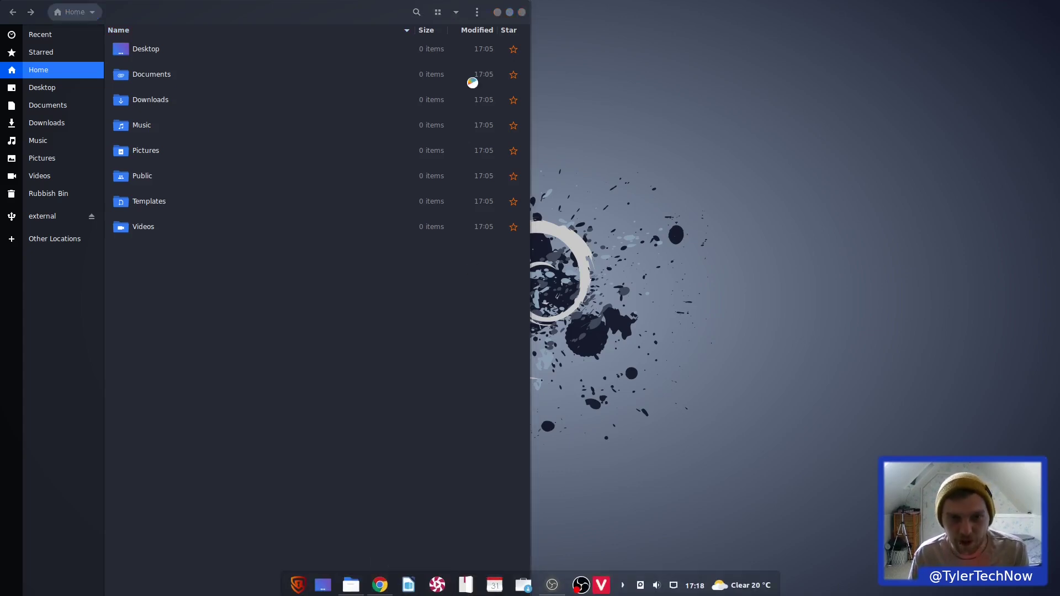
# Step: Launch Writer, untick 'Show tips on startup', and move Writer to the right half
pyautogui.click(409, 585)
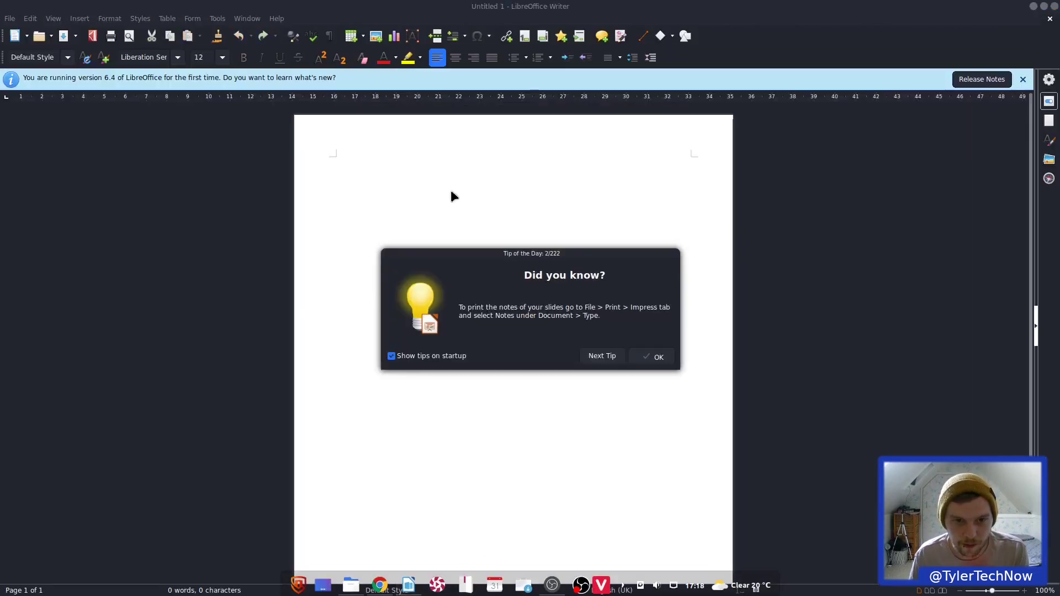
pyautogui.click(391, 356)
pyautogui.click(653, 357)
pyautogui.moveTo(420, 11); pyautogui.dragTo(1057, 264)
# Step: Dismiss the first-run notice, confirm version 6.4.3.2 in About LibreOffice, then close Writer
pyautogui.click(1023, 79)
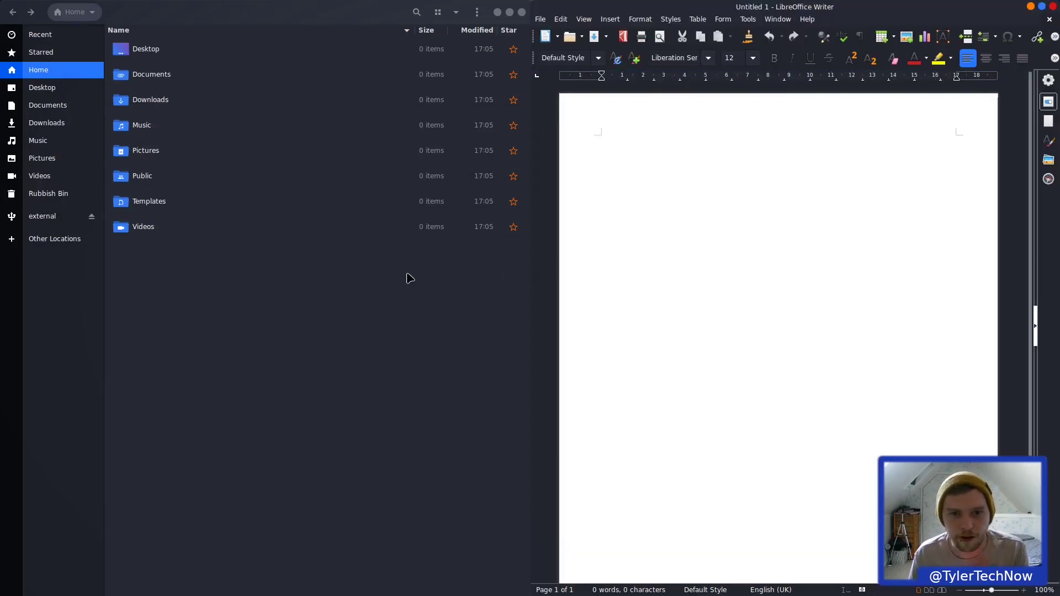
pyautogui.click(750, 21)
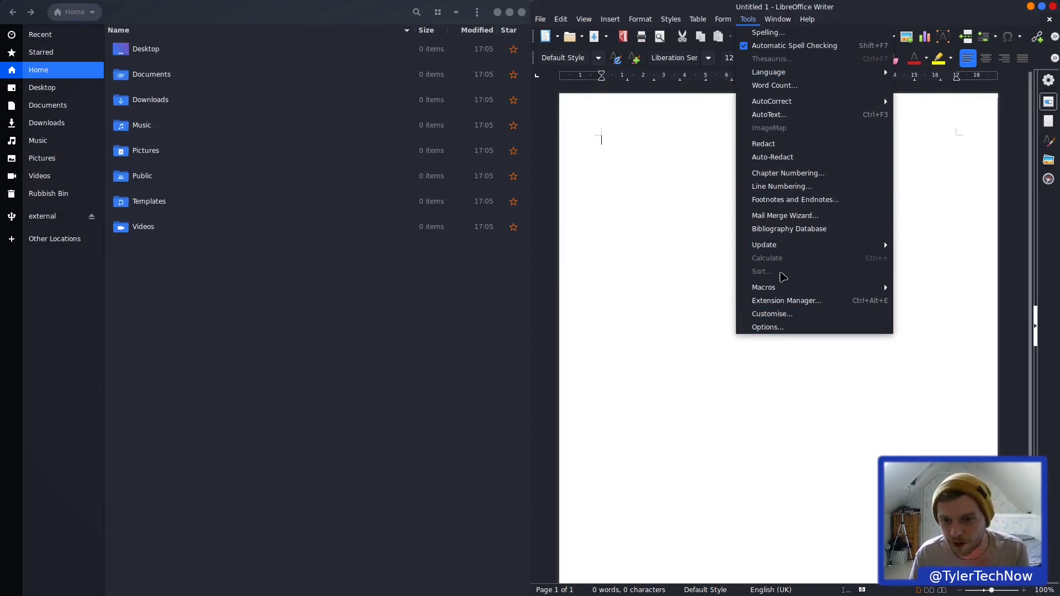
pyautogui.moveTo(777, 19)
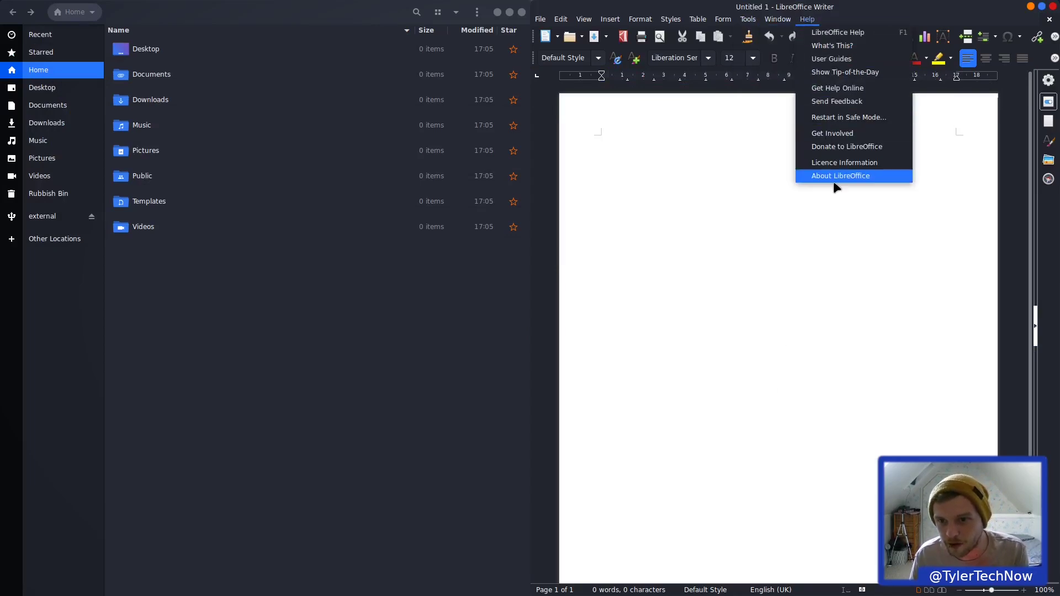
pyautogui.click(833, 173)
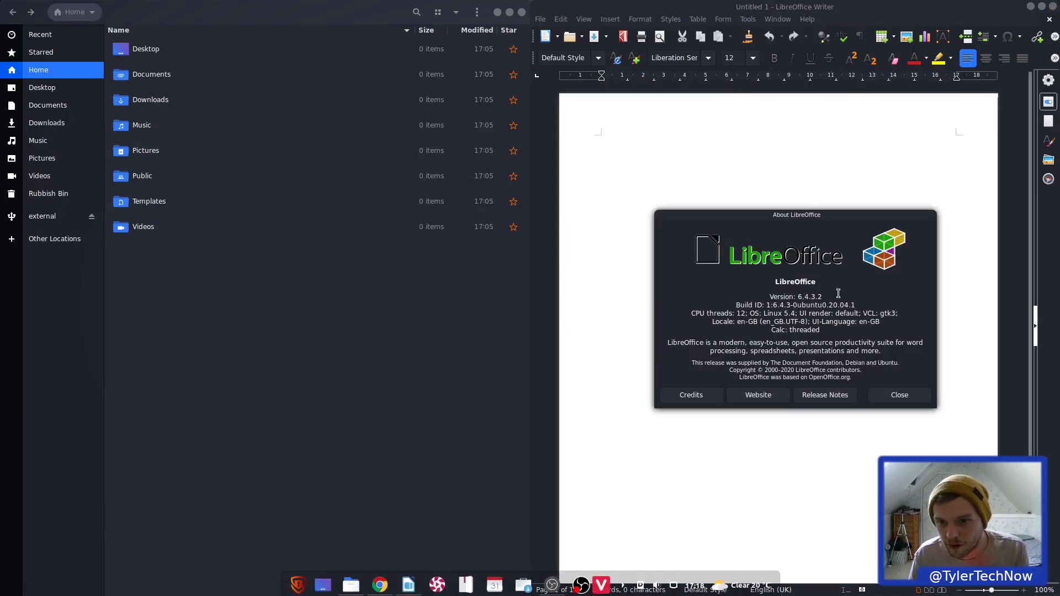
pyautogui.click(900, 395)
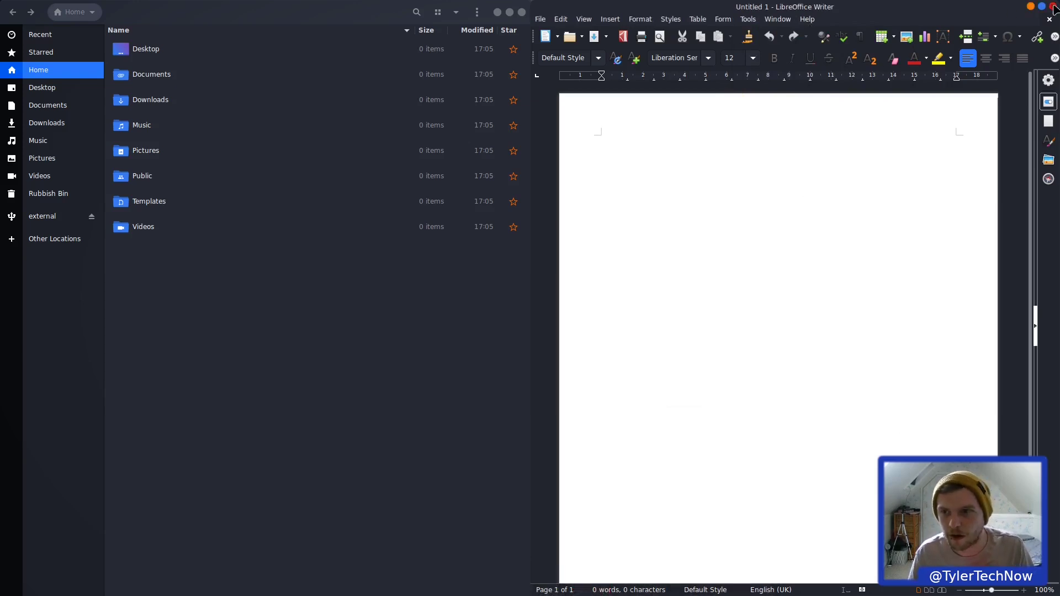
pyautogui.click(1053, 6)
# Step: Close the file manager and try application-menu searches for 'g' and 'themes'
pyautogui.click(522, 12)
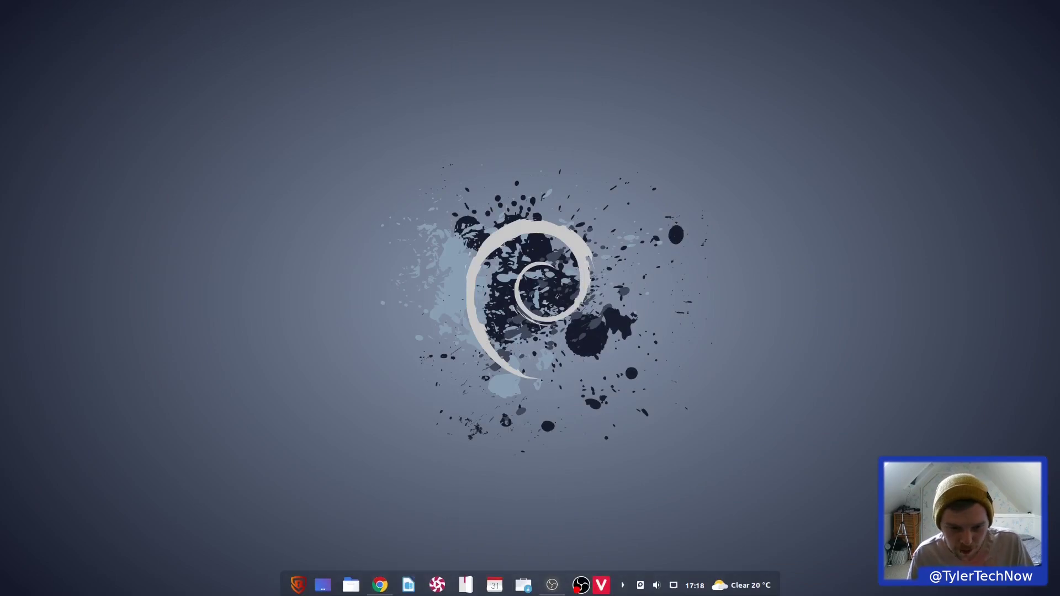
pyautogui.click(299, 587)
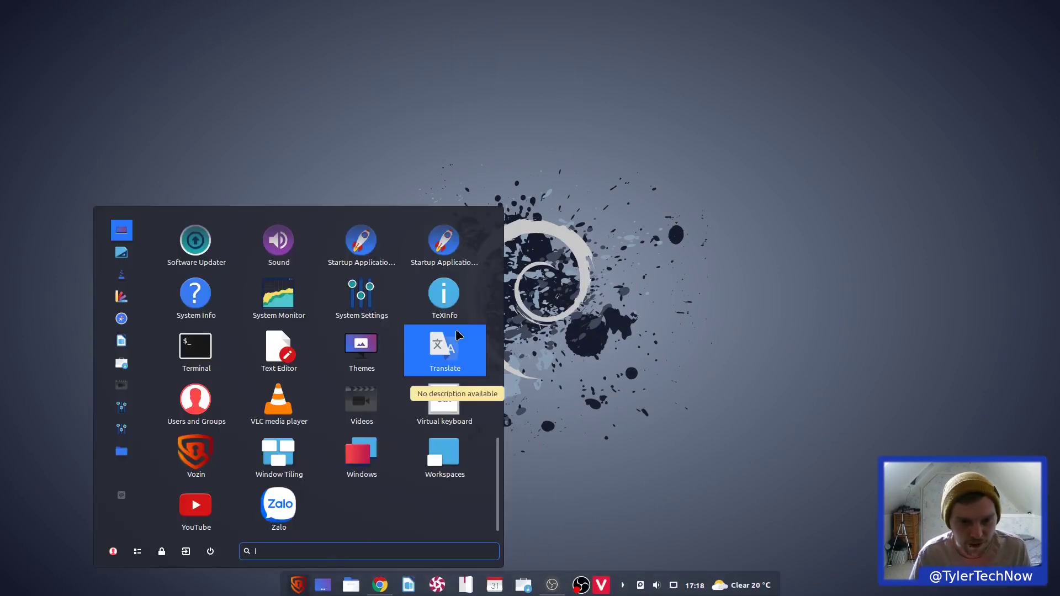
pyautogui.write('gimp')
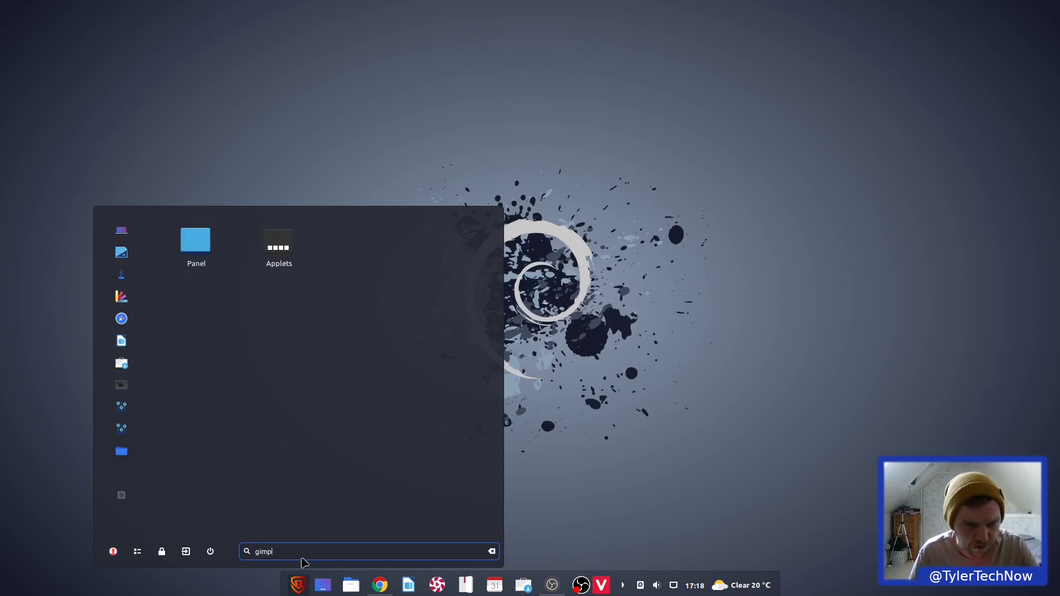
pyautogui.scroll(-10, 303, 563)
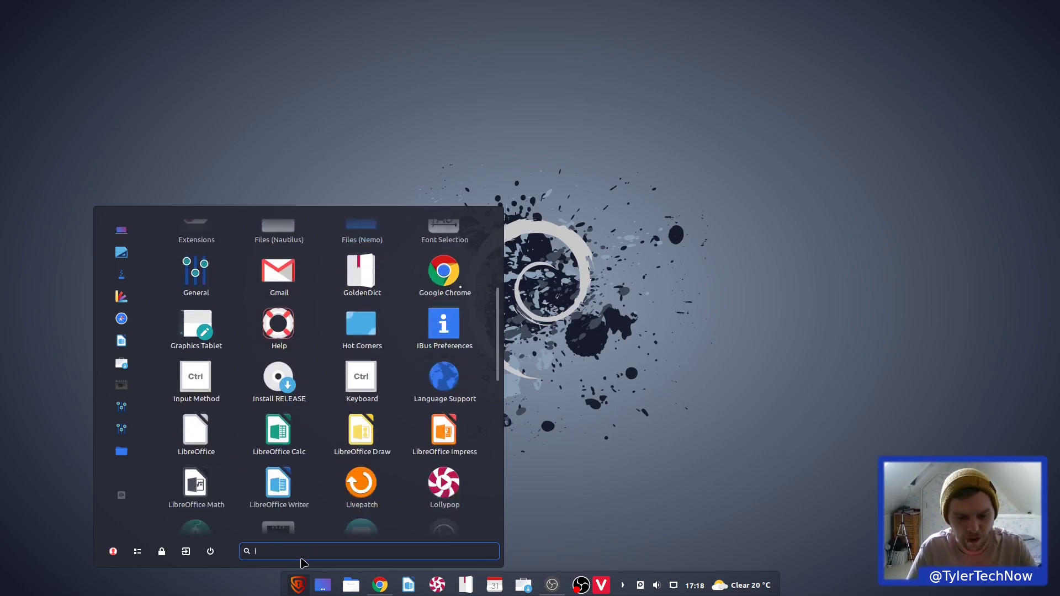
pyautogui.scroll(-2, 302, 564)
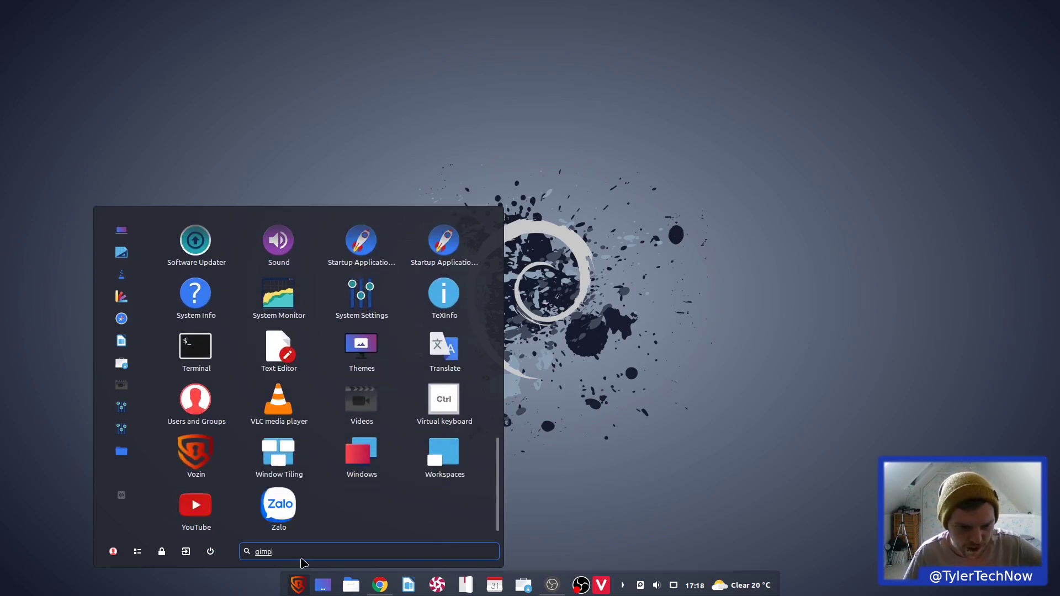
pyautogui.press('BackSpace')
pyautogui.press('BackSpace')
pyautogui.press('BackSpace')
pyautogui.press('BackSpace')
pyautogui.press('BackSpace')
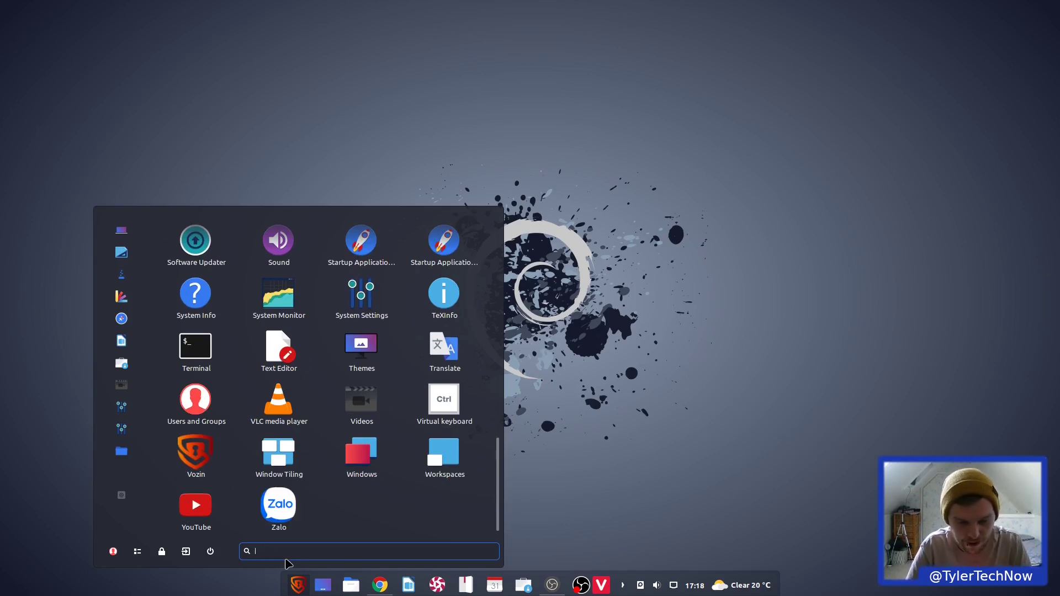
pyautogui.write('themes')
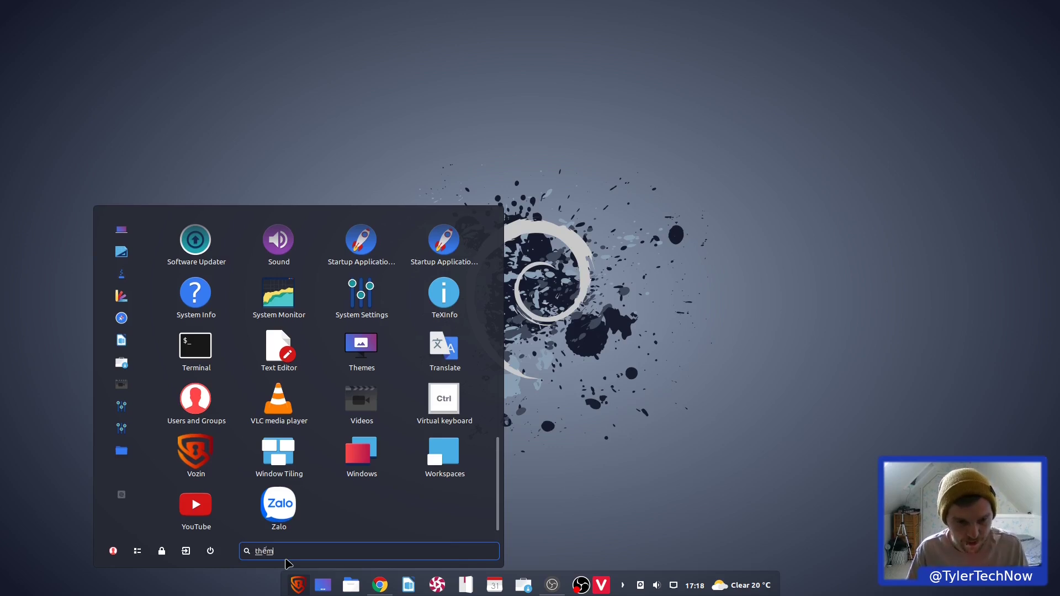
pyautogui.press('BackSpace')
pyautogui.press('BackSpace')
pyautogui.press('BackSpace')
pyautogui.press('BackSpace')
pyautogui.write('themes')
pyautogui.press('BackSpace')
pyautogui.press('BackSpace')
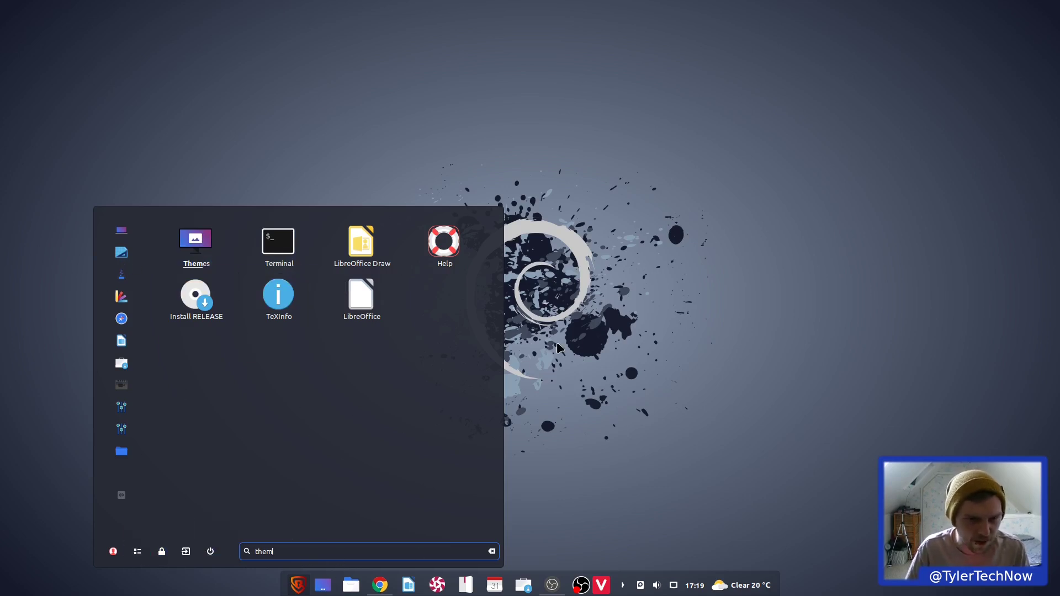
# Step: Reopen the application menu and launch the Extensions manager from the list
pyautogui.click(758, 388)
pyautogui.click(299, 586)
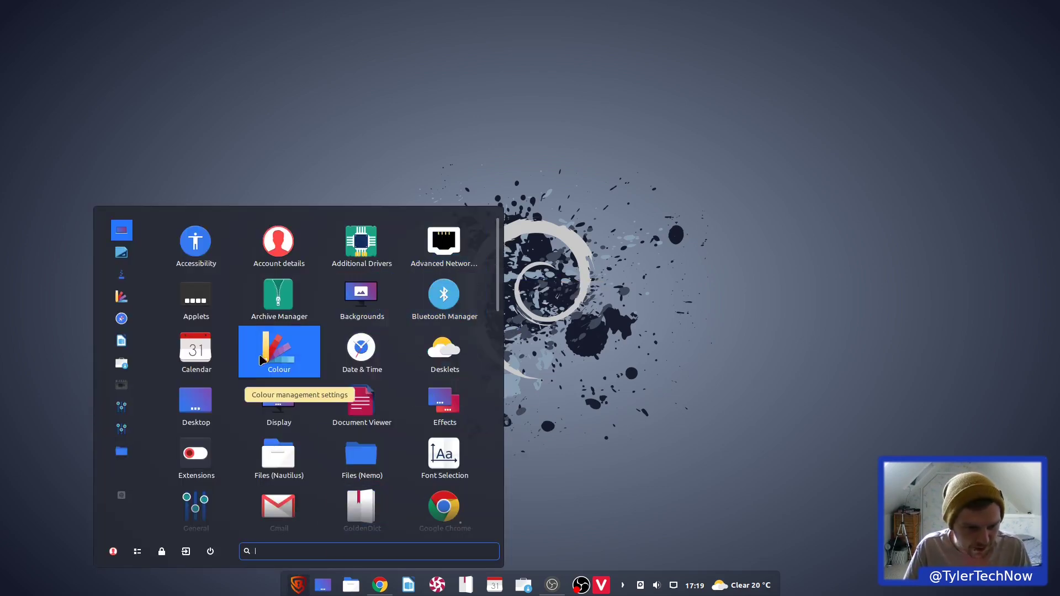
pyautogui.scroll(-2, 259, 362)
pyautogui.click(203, 366)
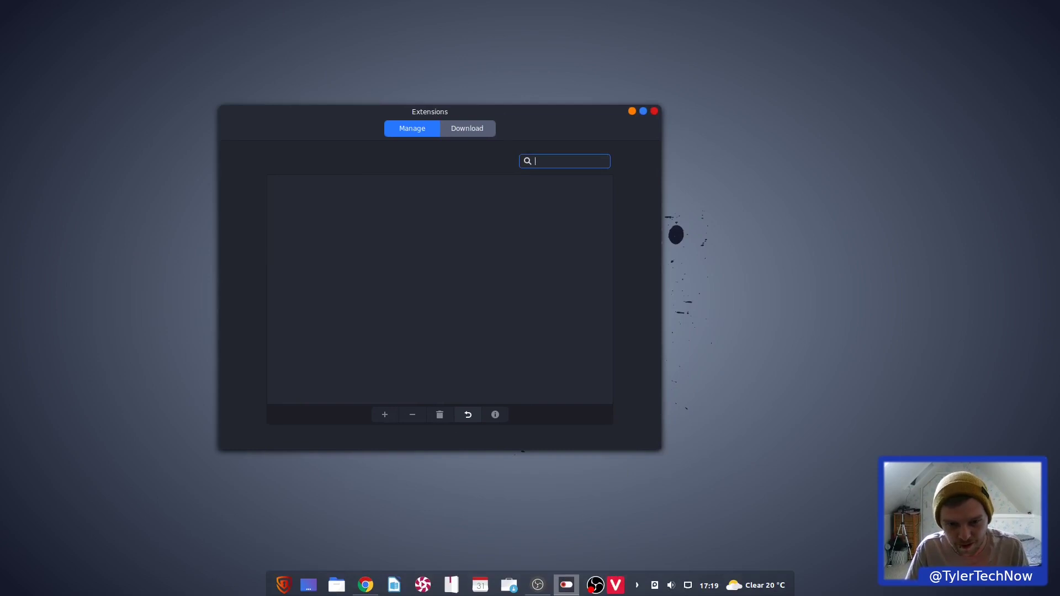
# Step: Update the extensions cache from the Download tab, then return to Manage
pyautogui.click(473, 133)
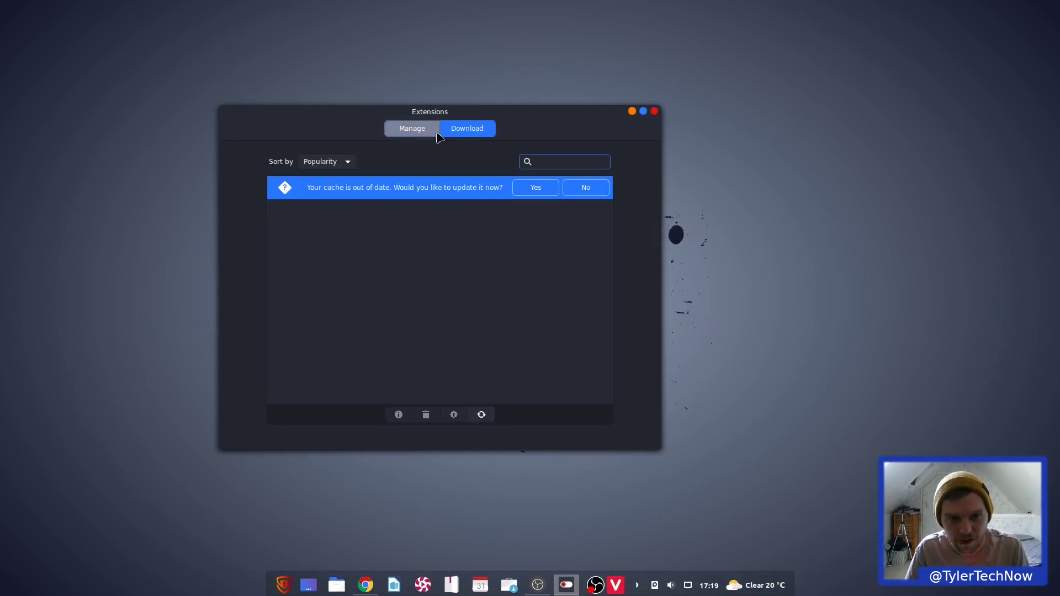
pyautogui.click(539, 187)
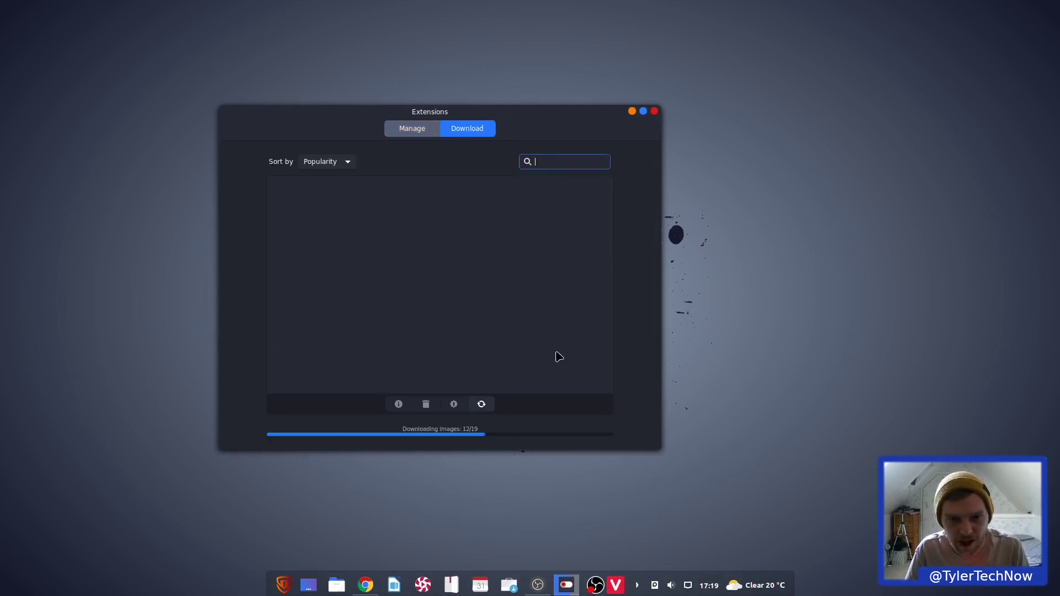
pyautogui.click(423, 128)
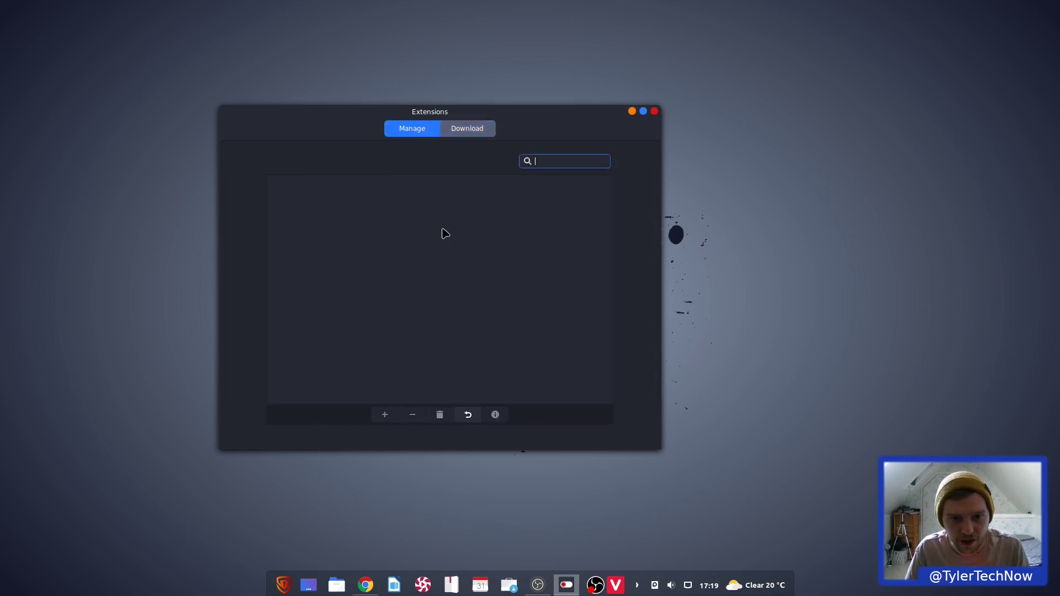
# Step: Set the panel height to 38 in Panel settings and turn on panel edit mode
pyautogui.rightClick(667, 581)
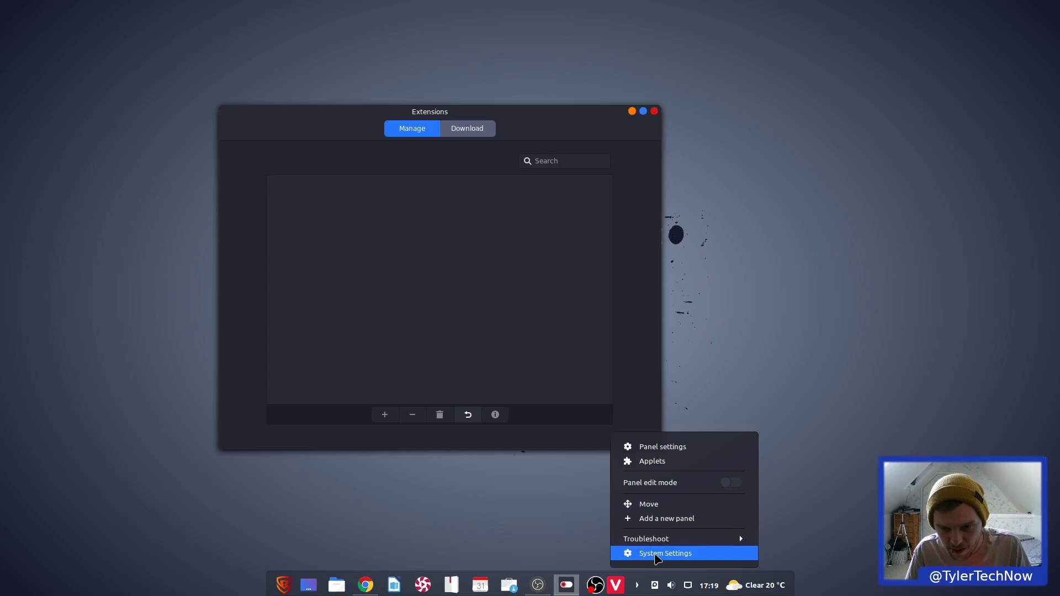
pyautogui.click(661, 447)
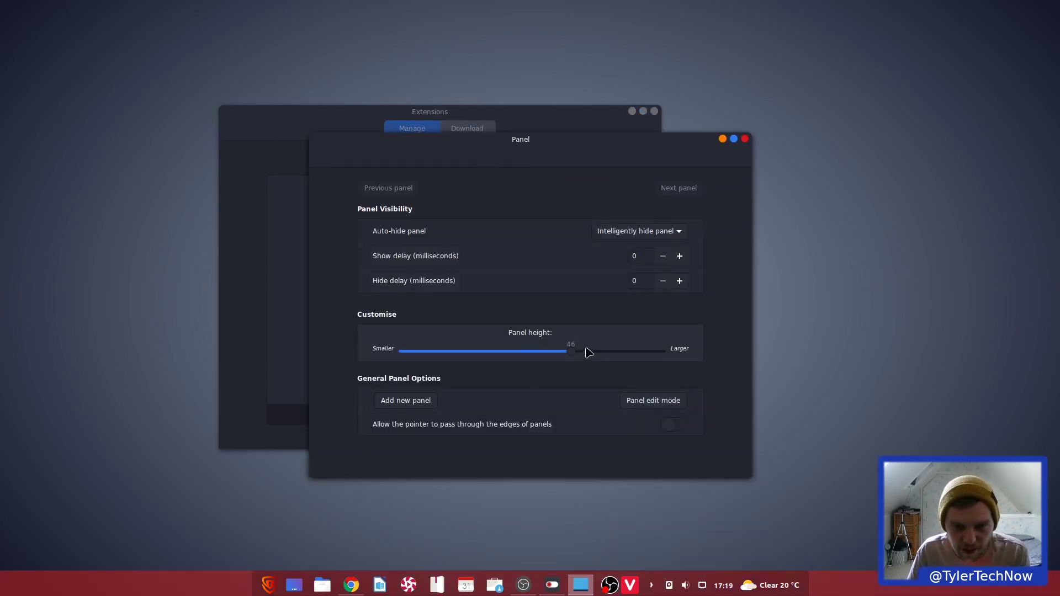
pyautogui.moveTo(572, 351); pyautogui.dragTo(521, 355)
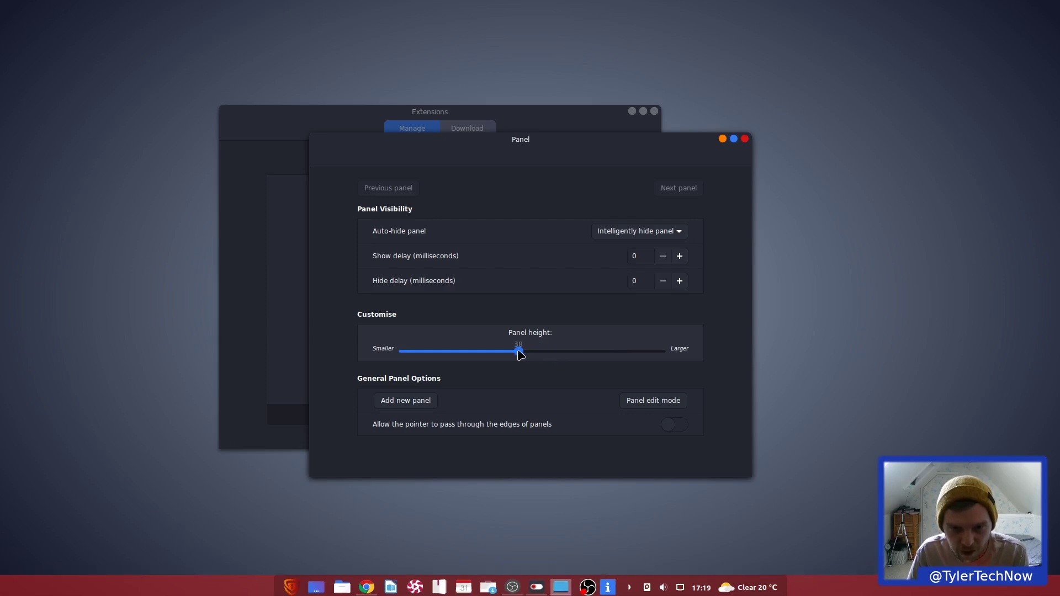
pyautogui.moveTo(601, 149); pyautogui.dragTo(714, 92)
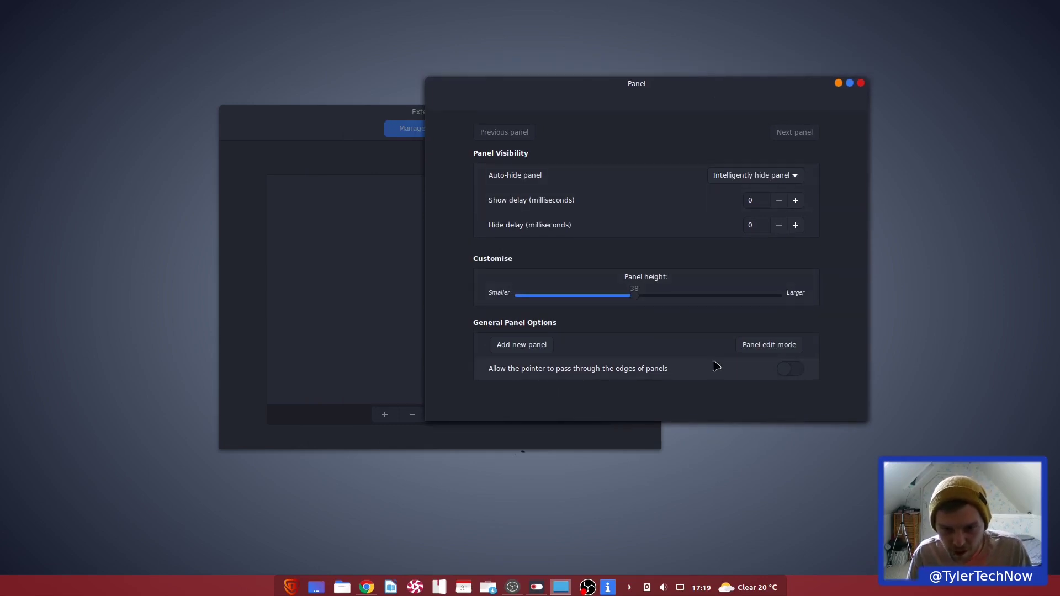
pyautogui.click(787, 344)
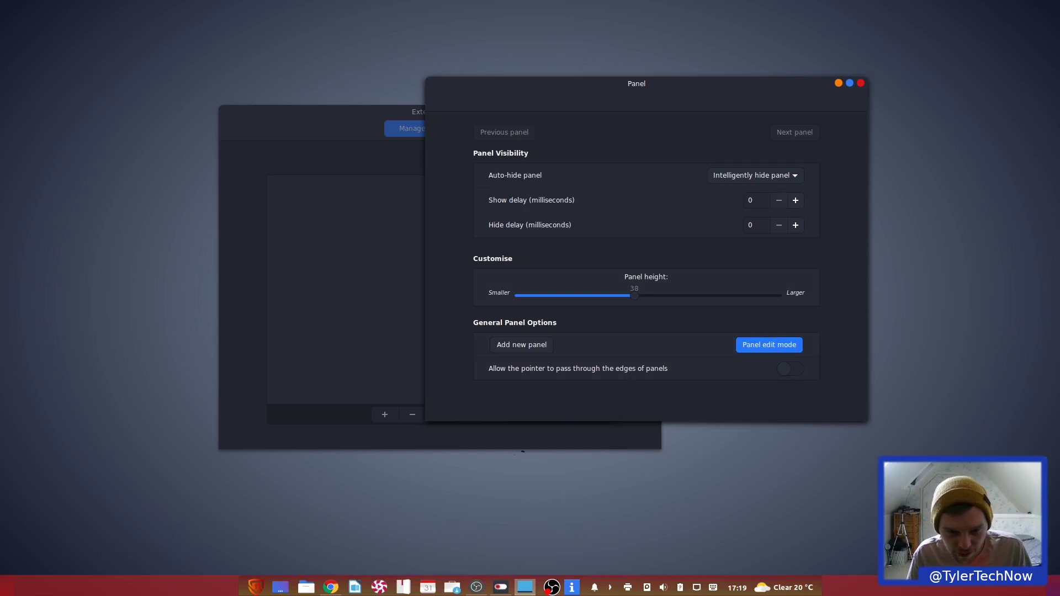
# Step: Close Panel settings and switch panel edit mode back off from the panel menu
pyautogui.rightClick(380, 589)
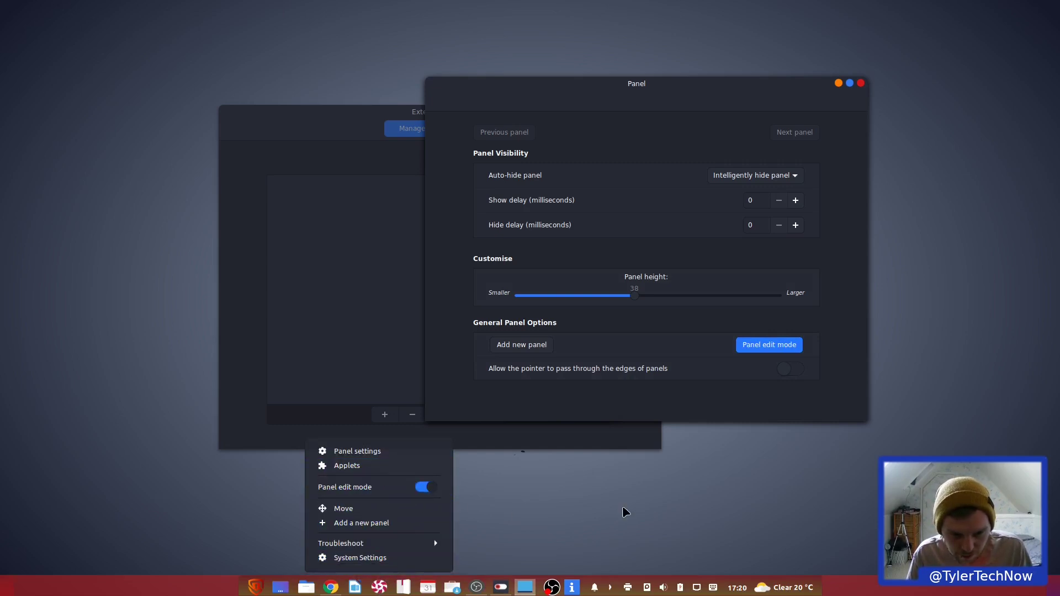
pyautogui.click(818, 581)
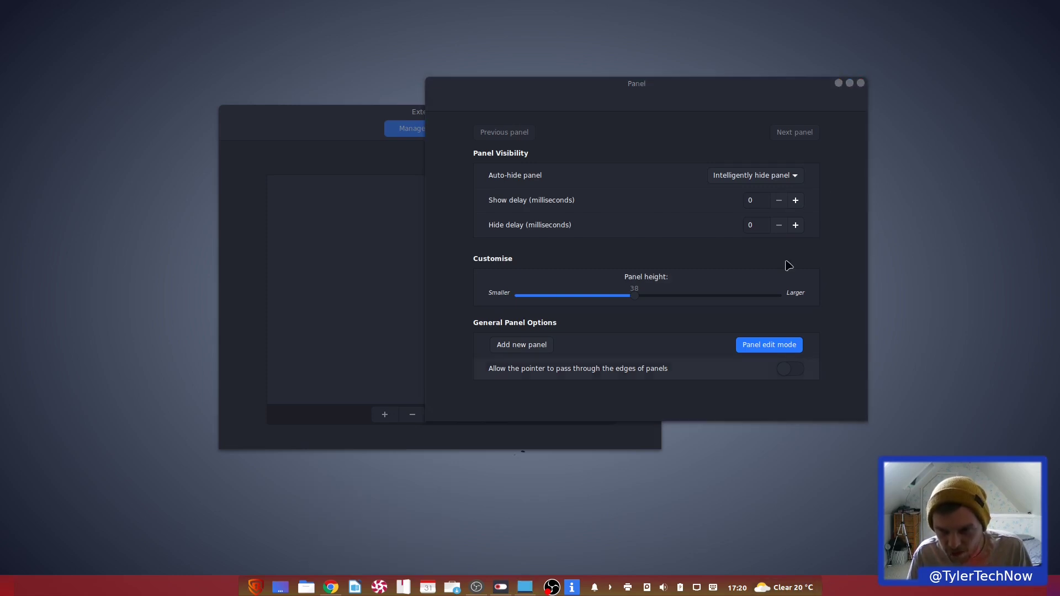
pyautogui.click(861, 83)
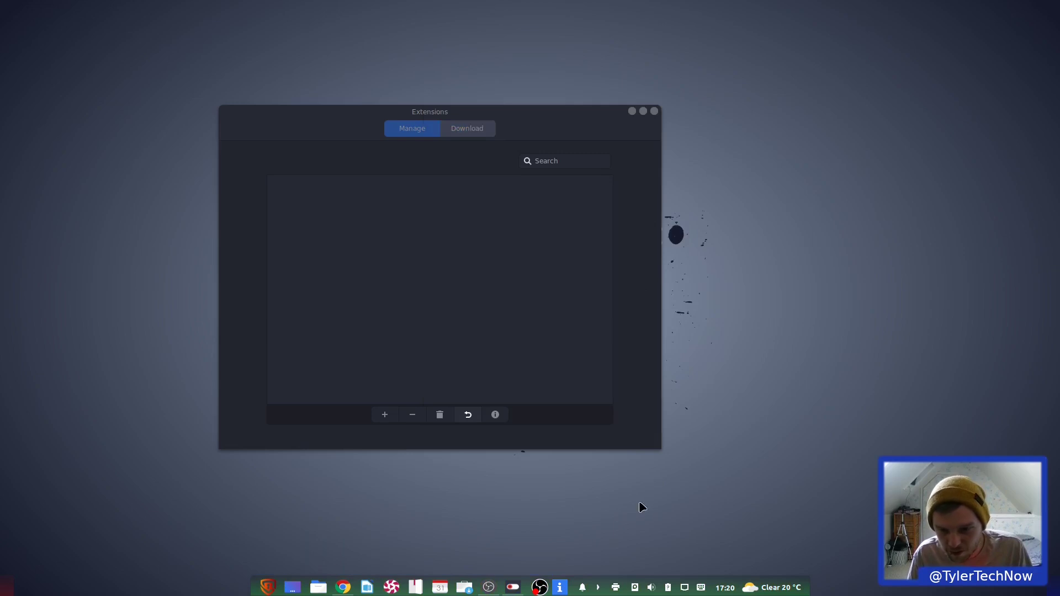
pyautogui.rightClick(513, 591)
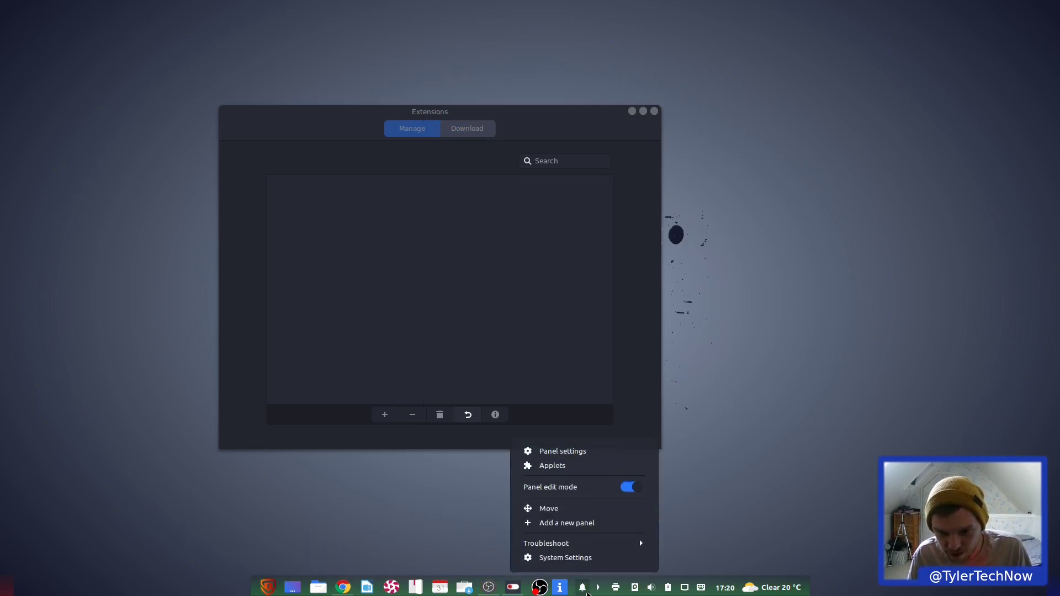
pyautogui.click(614, 492)
pyautogui.click(778, 419)
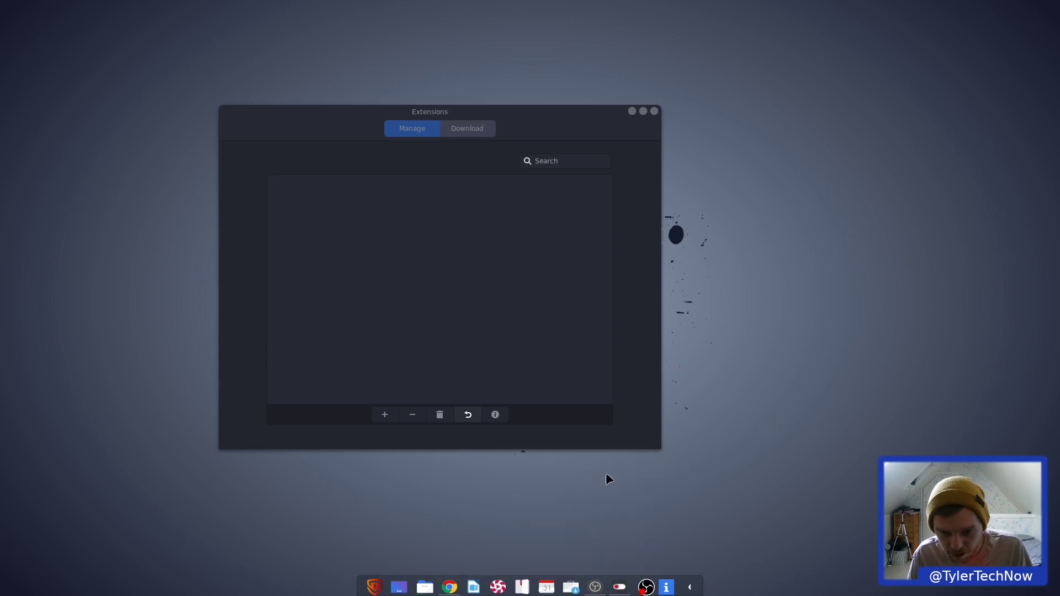
# Step: Close Extensions, open the Software store, and dismiss its fwupd error
pyautogui.click(655, 111)
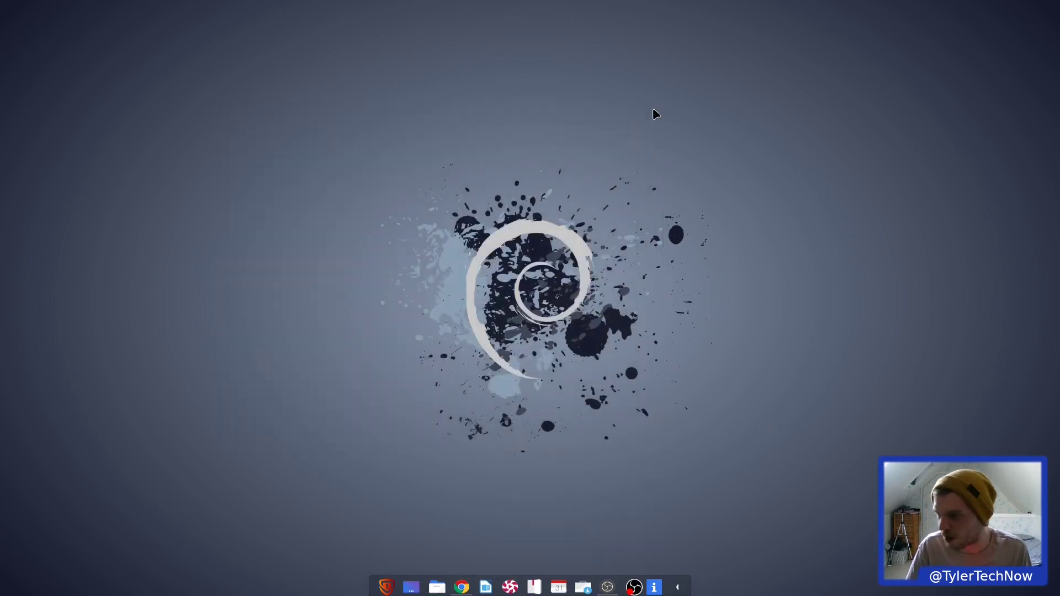
pyautogui.click(583, 587)
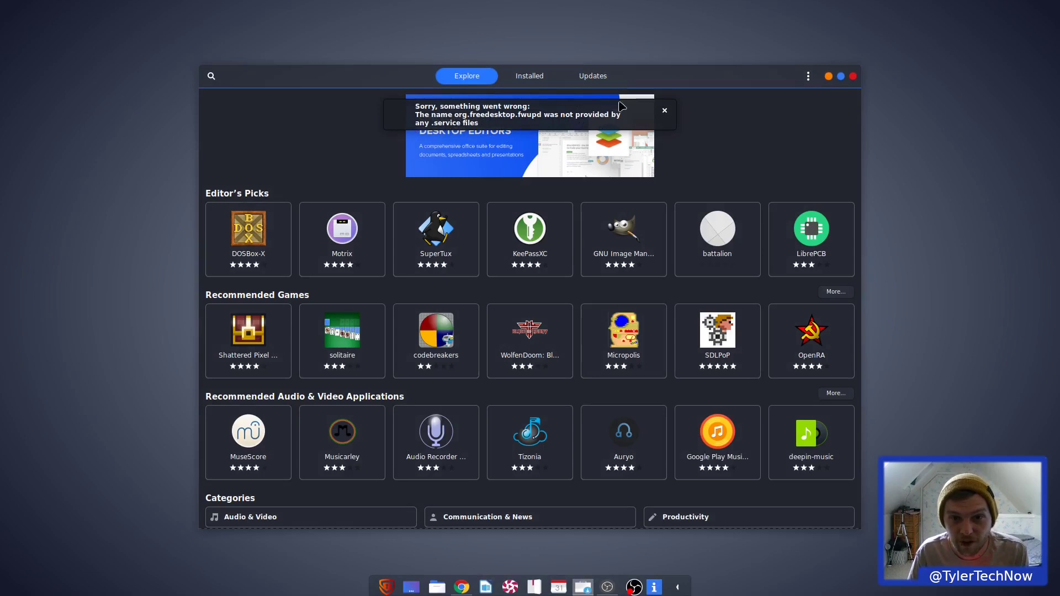
pyautogui.click(665, 110)
pyautogui.click(95, 253)
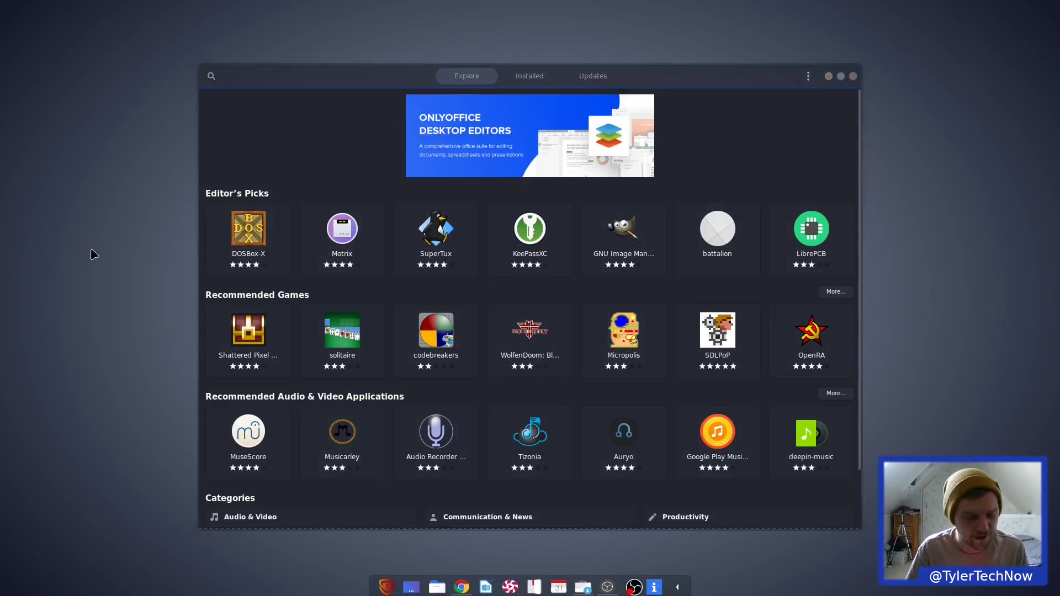
# Step: Open a terminal on the left side and review its colour preferences
pyautogui.hotkey('ctrl', 'alt', 't')
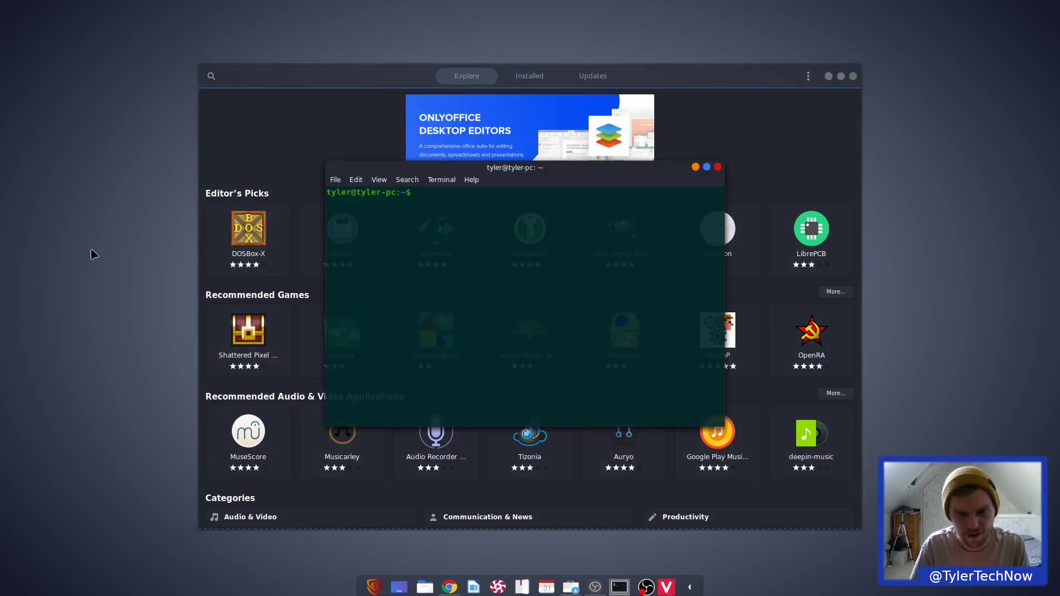
pyautogui.click(828, 76)
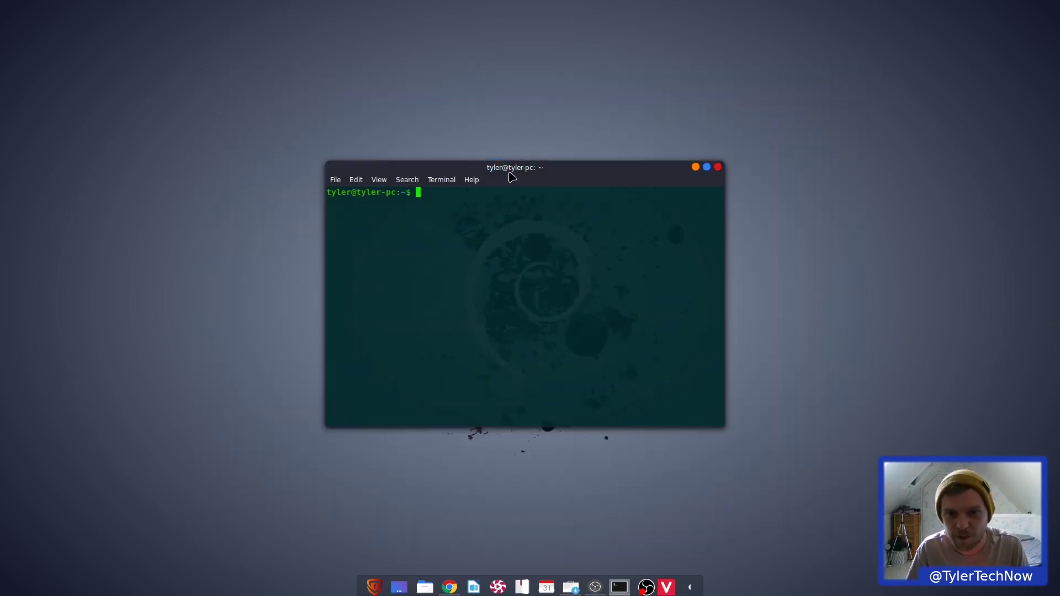
pyautogui.moveTo(510, 175); pyautogui.dragTo(210, 184)
pyautogui.click(189, 181)
pyautogui.moveTo(91, 183)
pyautogui.click(113, 252)
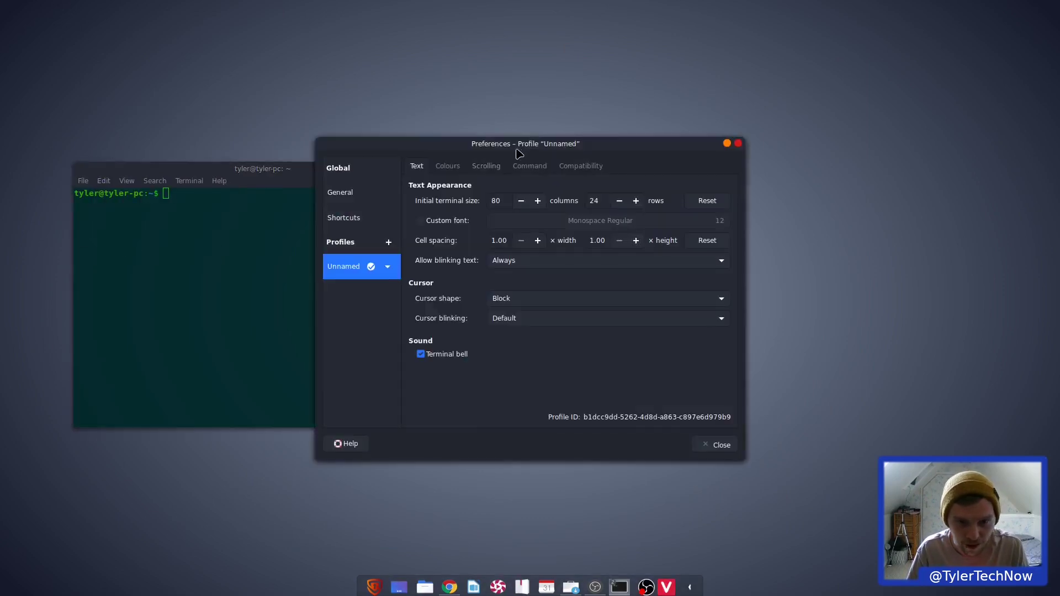
pyautogui.click(447, 166)
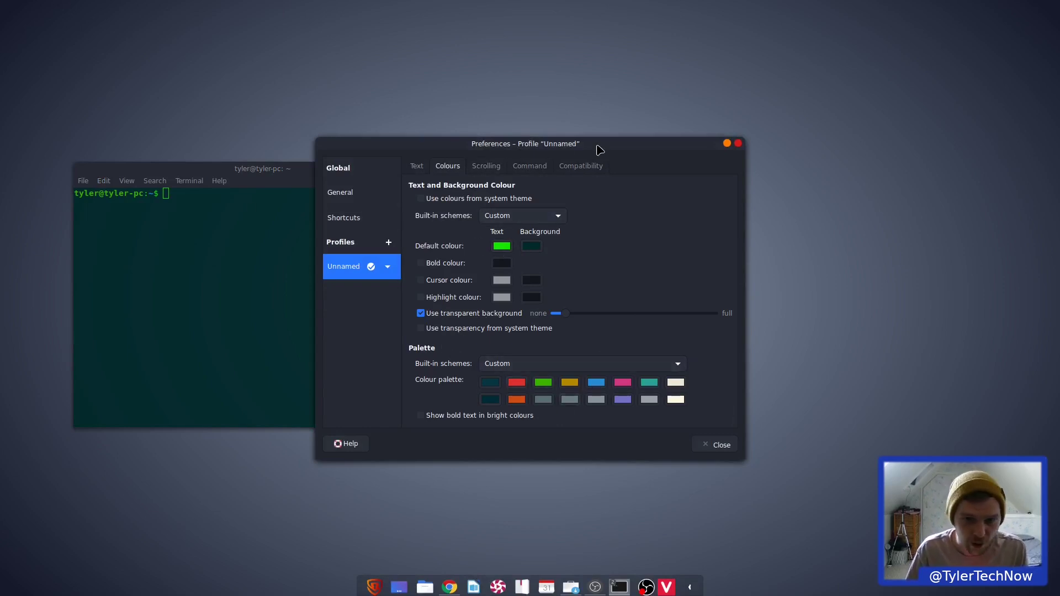
pyautogui.moveTo(599, 147); pyautogui.dragTo(762, 144)
pyautogui.click(903, 141)
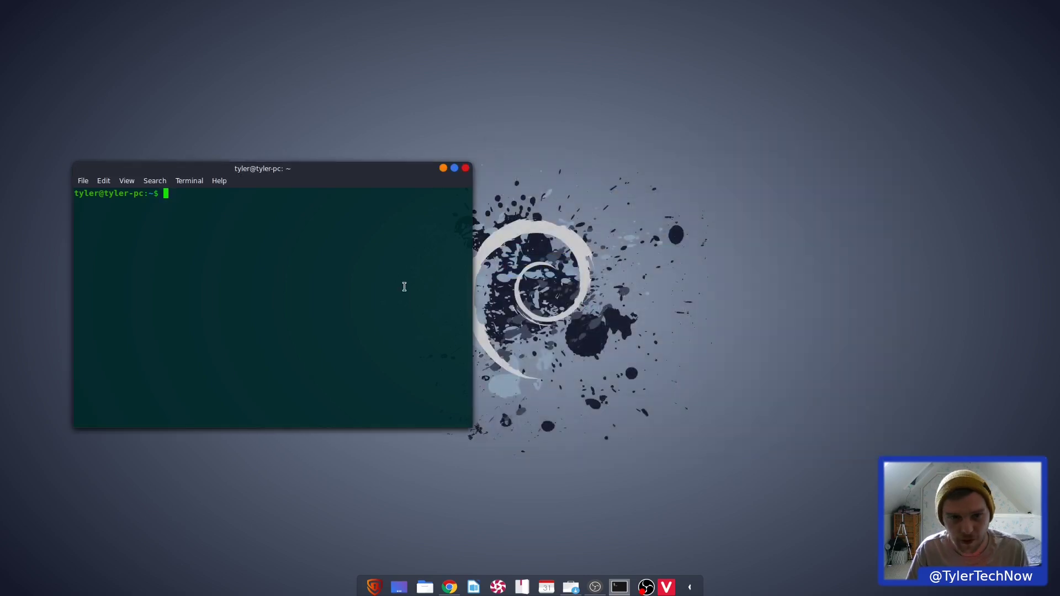
# Step: Run htop, then install it with 'sudo apt install htop' and the administrator password
pyautogui.write('htop')
pyautogui.press('Return')
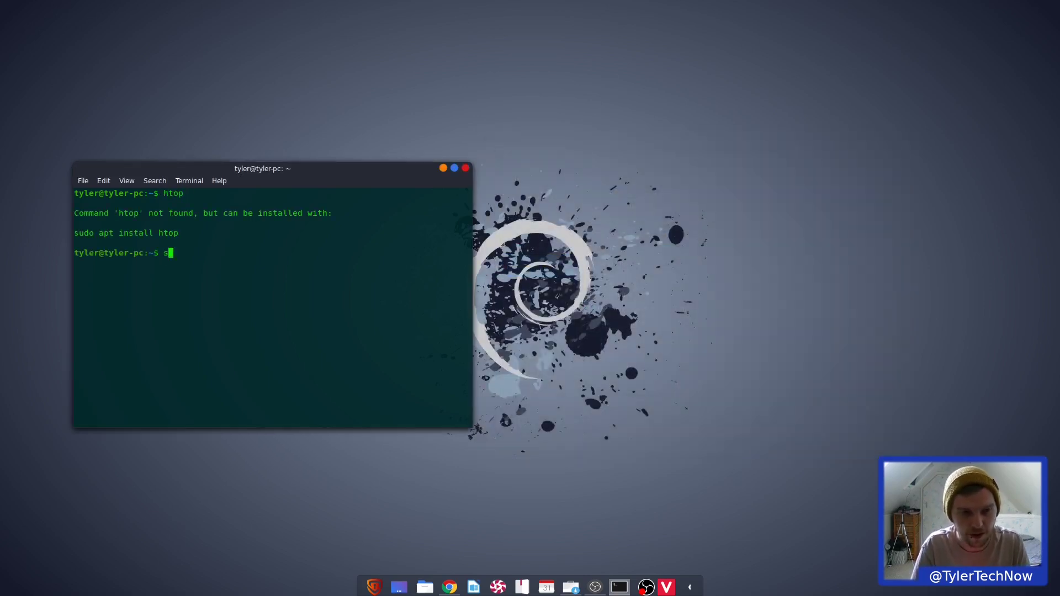
pyautogui.write('sudo apt insyt')
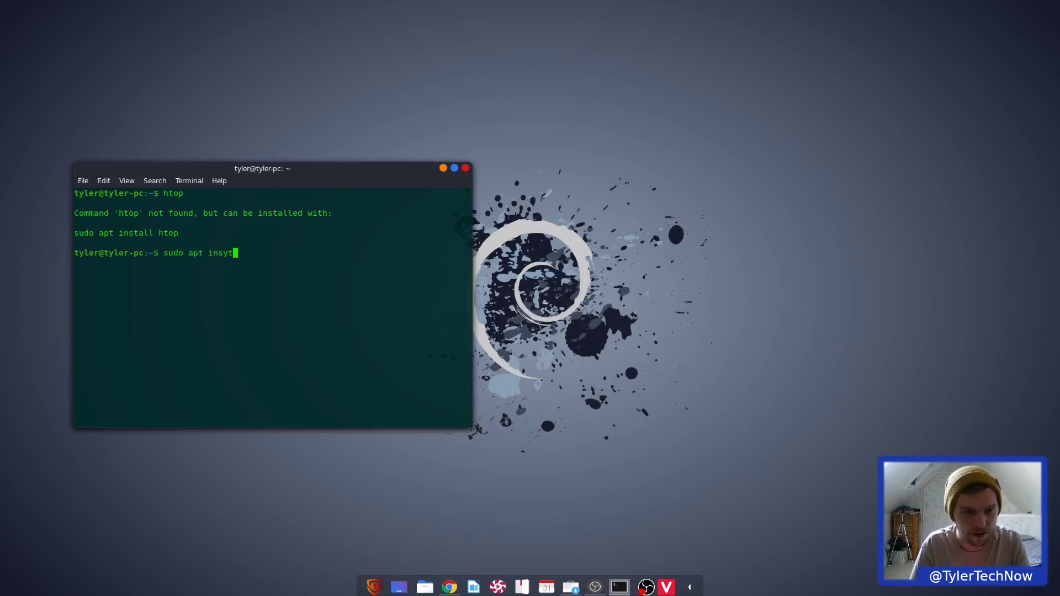
pyautogui.press('BackSpace')
pyautogui.write('tall htop')
pyautogui.press('Return')
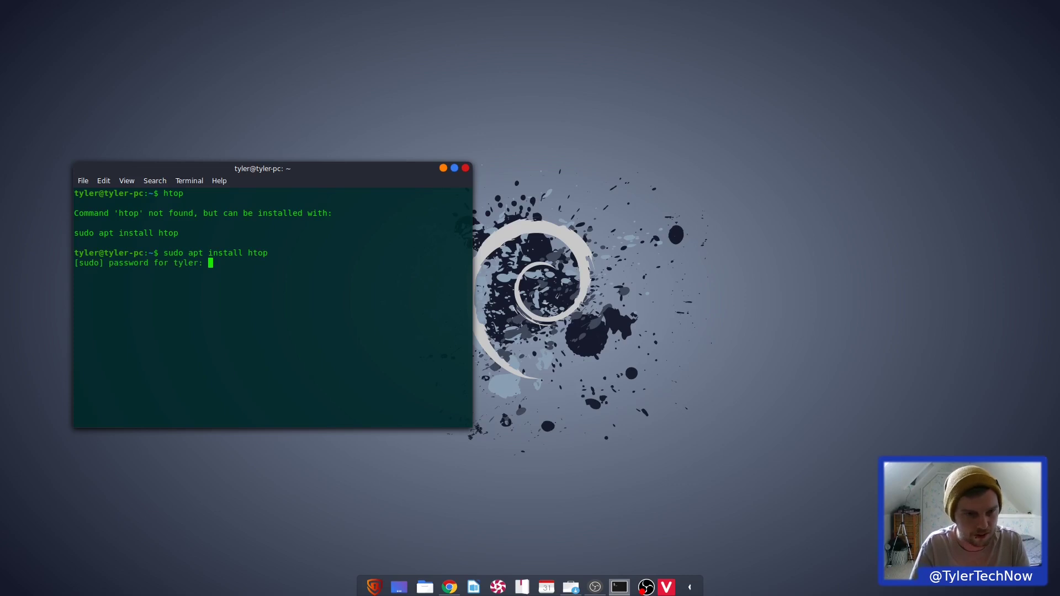
pyautogui.press('Return')
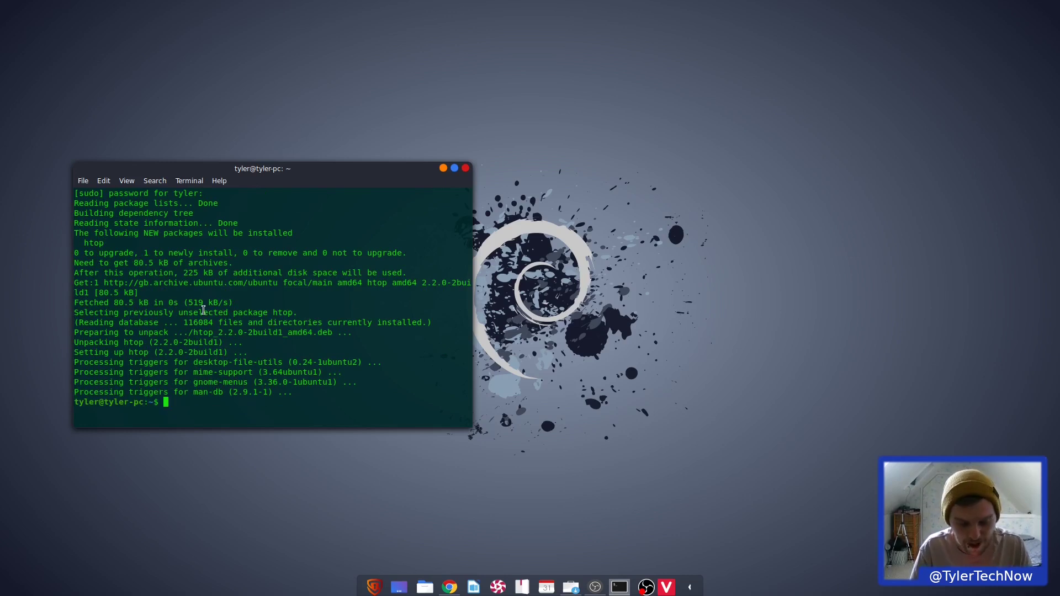
# Step: Run 'snap list' and 'flatpak list' to confirm none are installed, then close the terminal
pyautogui.write('snap list')
pyautogui.press('Return')
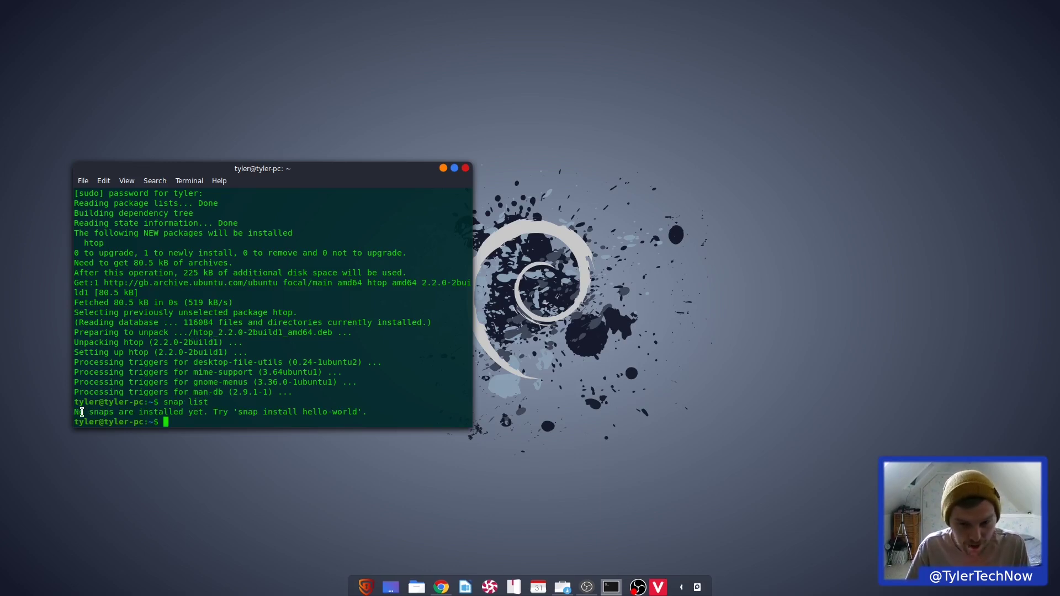
pyautogui.write('flat')
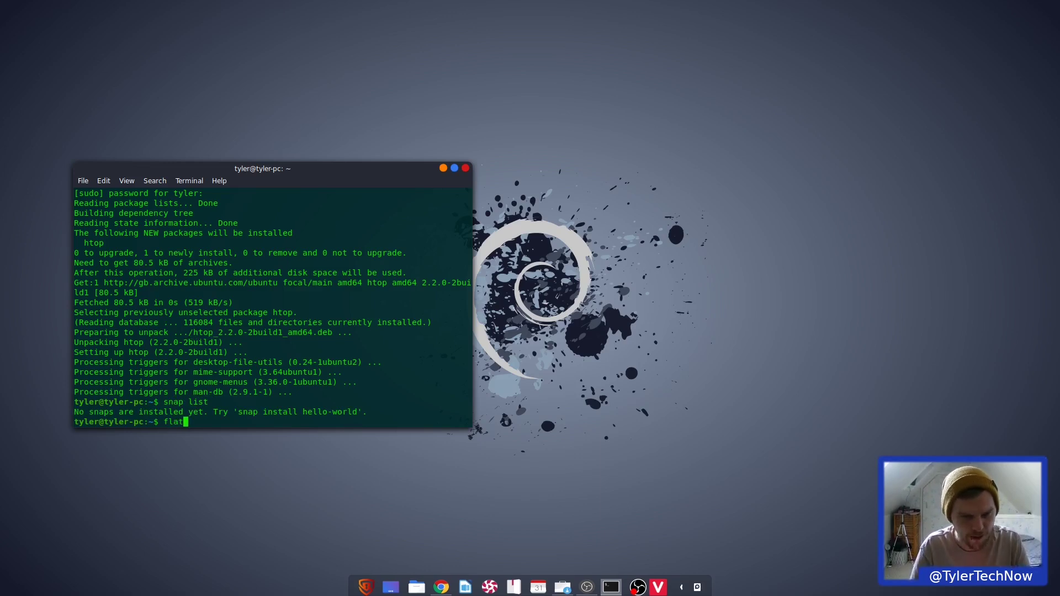
pyautogui.write('pak list')
pyautogui.press('Return')
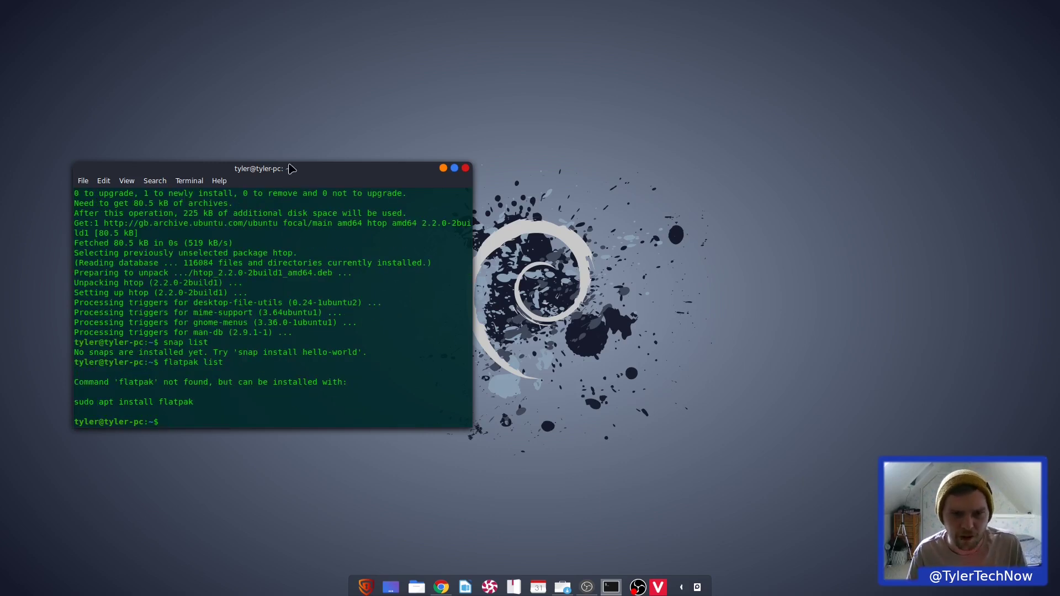
pyautogui.moveTo(299, 175); pyautogui.dragTo(536, 163)
pyautogui.click(703, 157)
# Step: Search the Software store for 'chromiu' and open Chromium's details page
pyautogui.click(575, 587)
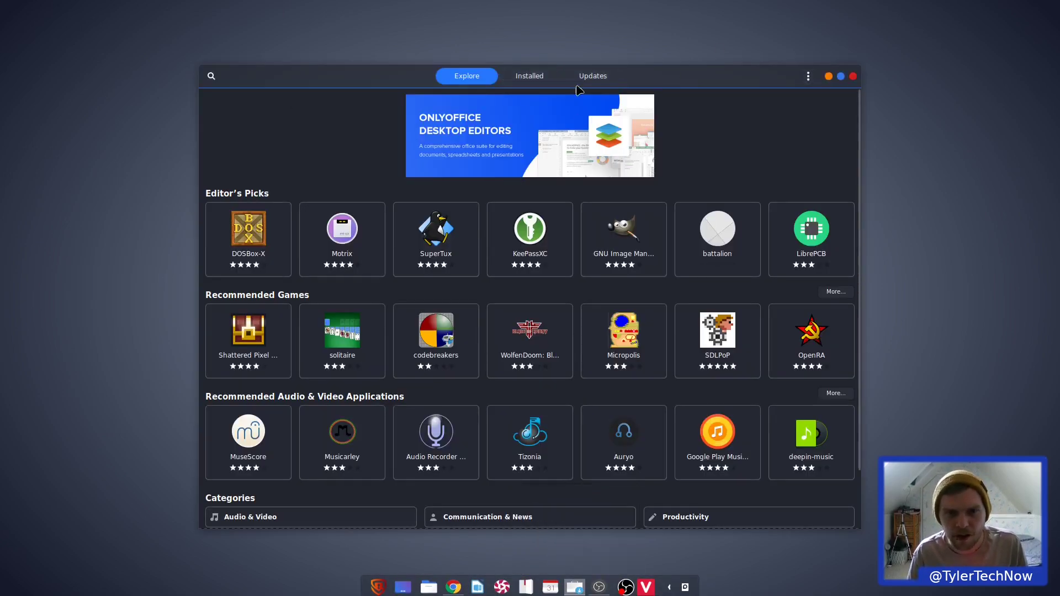
pyautogui.click(211, 76)
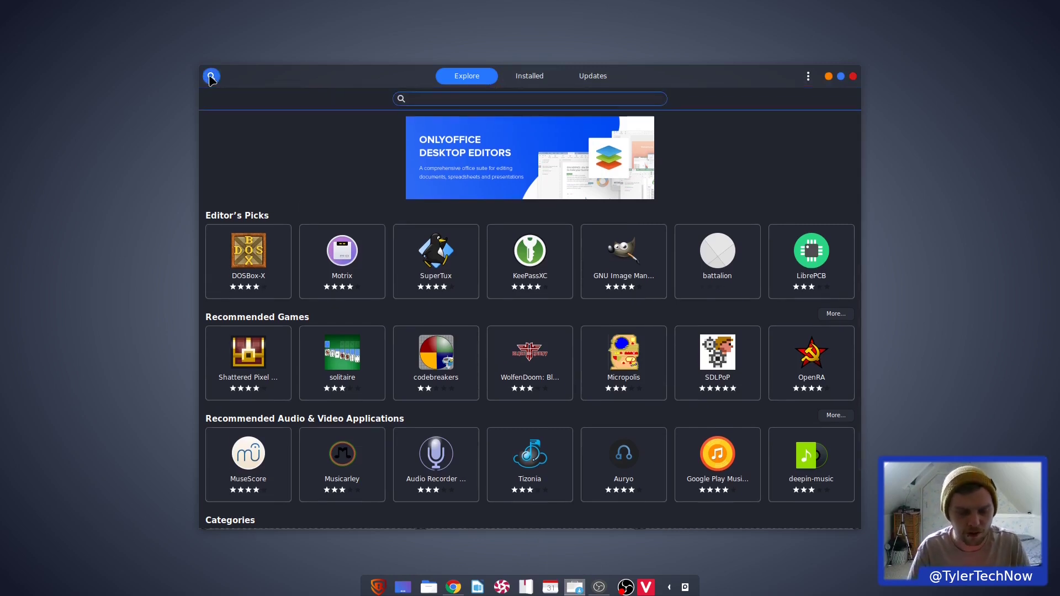
pyautogui.write('chromium')
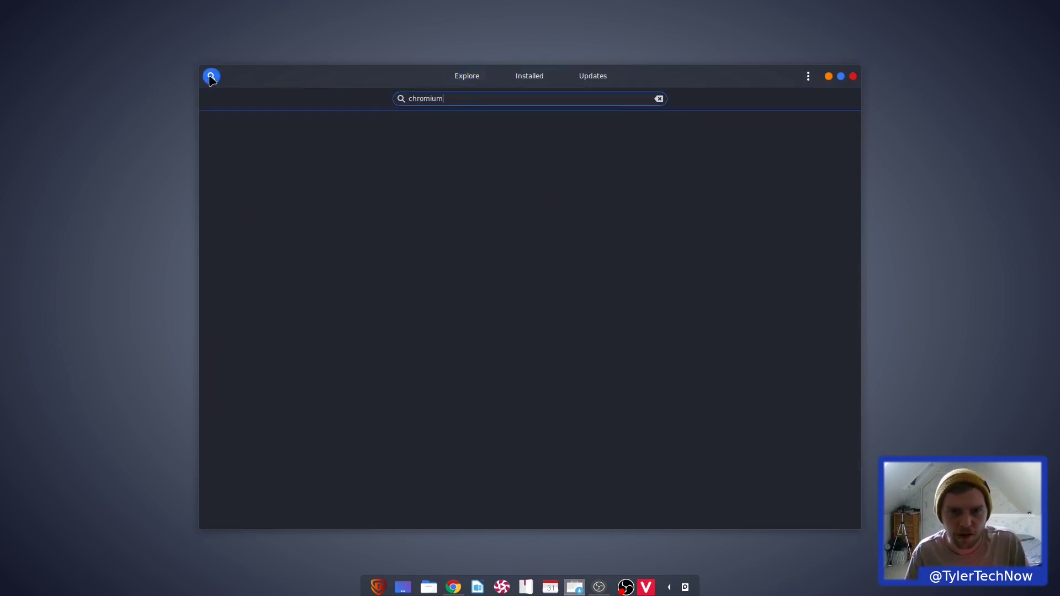
pyautogui.click(494, 130)
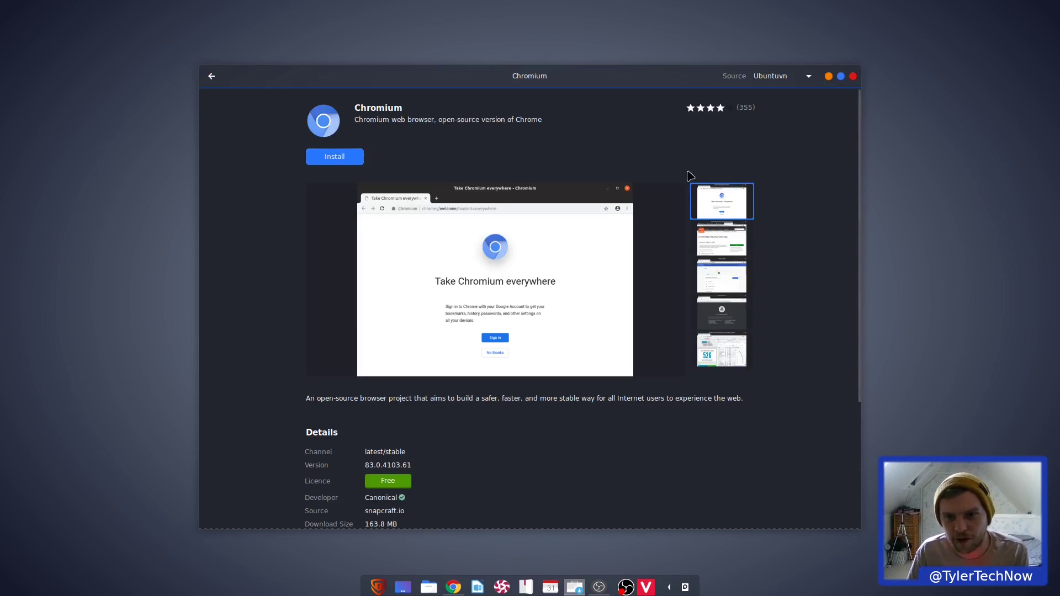
pyautogui.scroll(-3, 691, 184)
# Step: Choose the Snap Store latest/candidate source for Chromium, then close the store
pyautogui.click(794, 82)
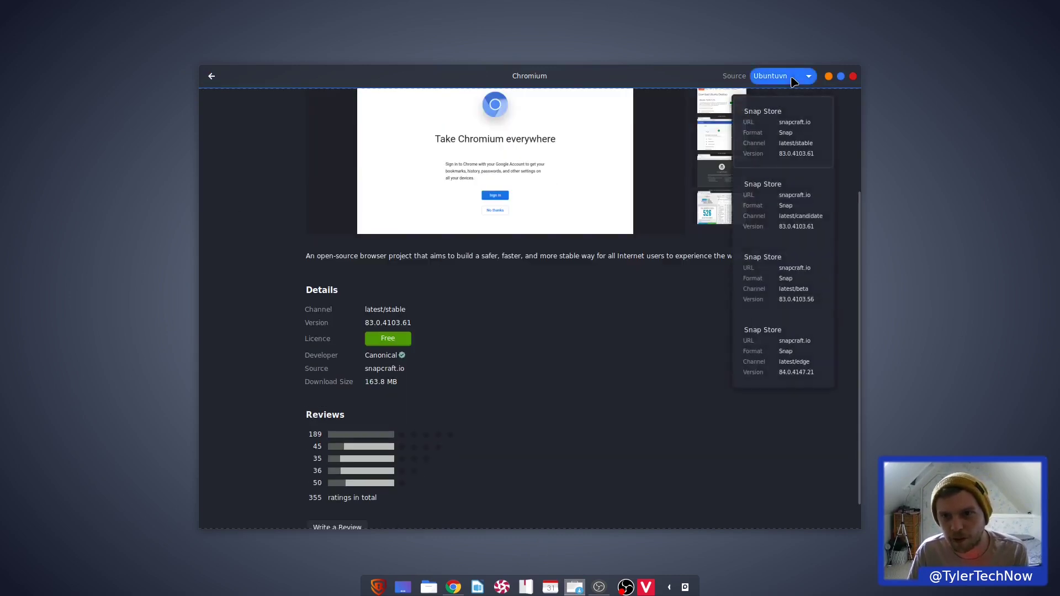
pyautogui.click(698, 83)
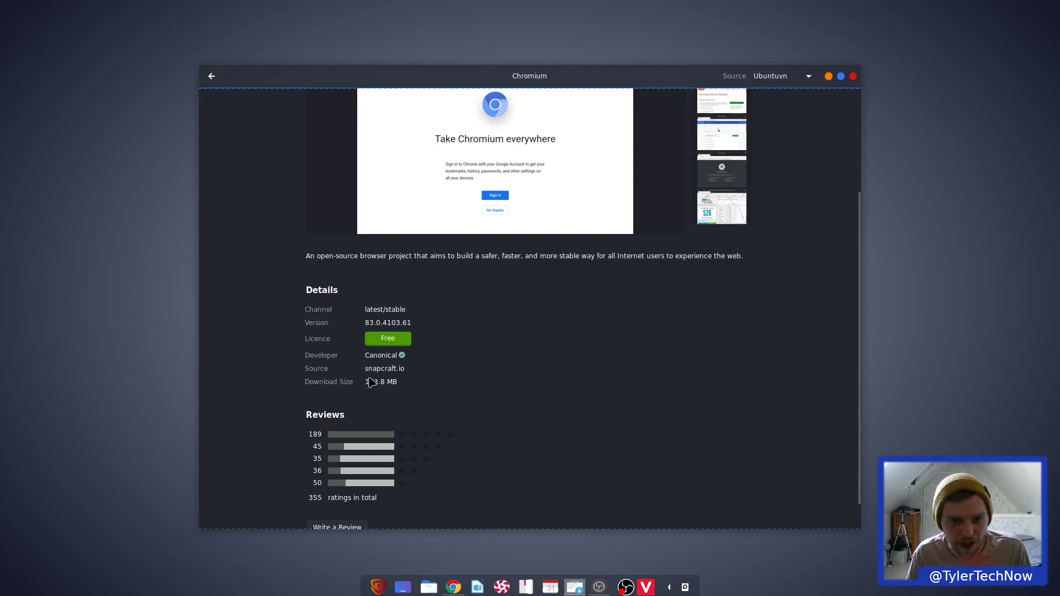
pyautogui.moveTo(388, 368); pyautogui.dragTo(444, 368)
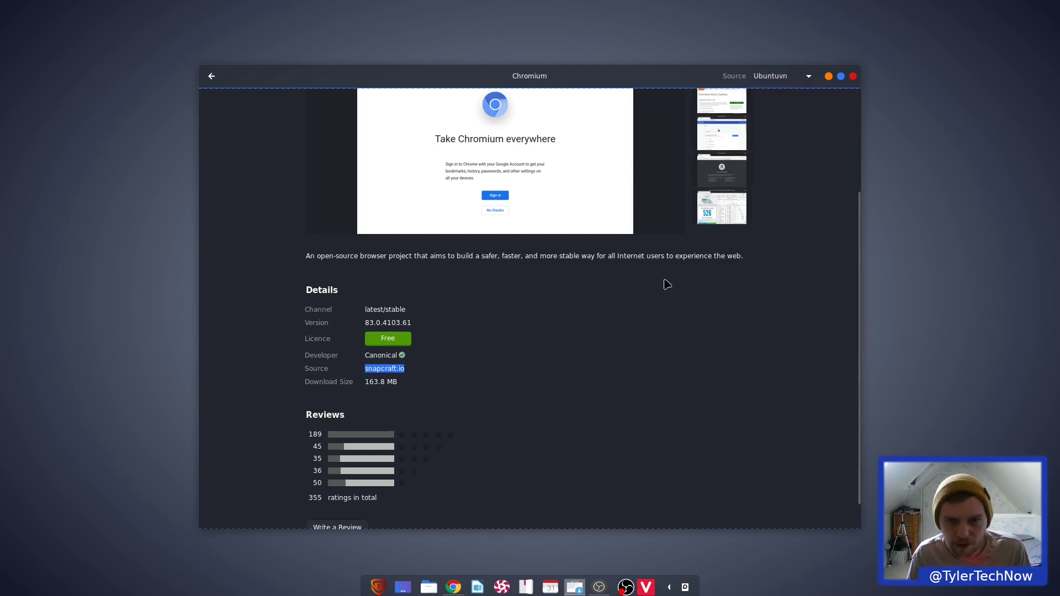
pyautogui.click(782, 77)
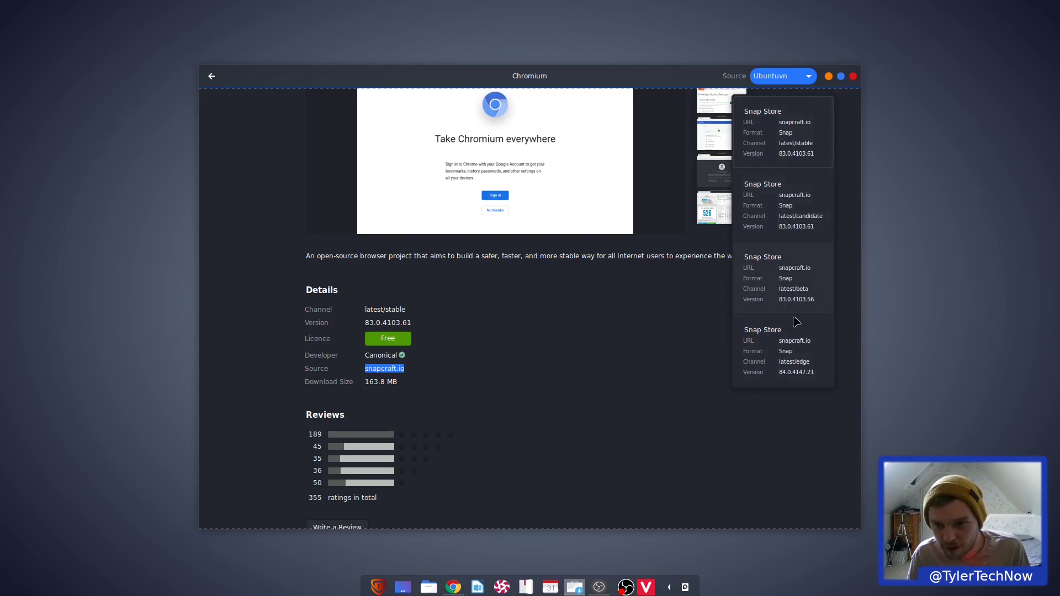
pyautogui.click(762, 237)
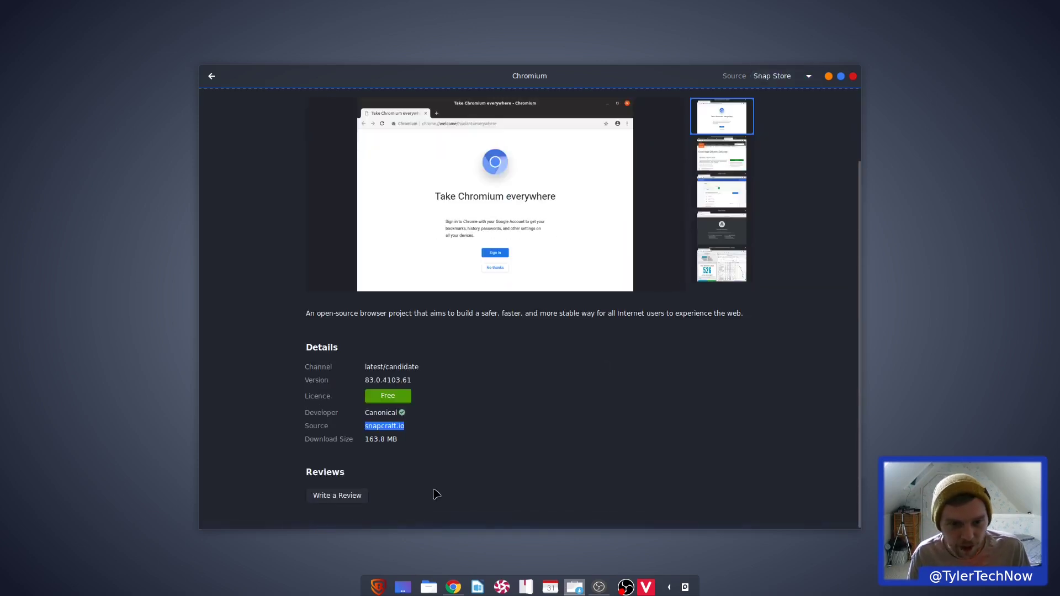
pyautogui.click(854, 77)
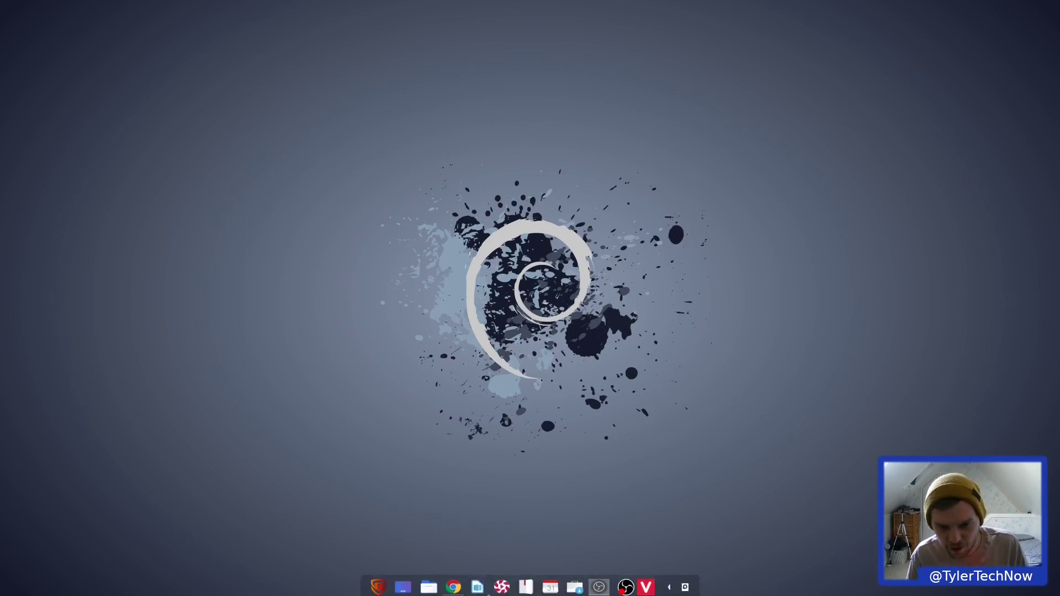
# Step: Open the IBus Bamboo tray menu and follow its link to the project's GitHub page
pyautogui.moveTo(561, 588)
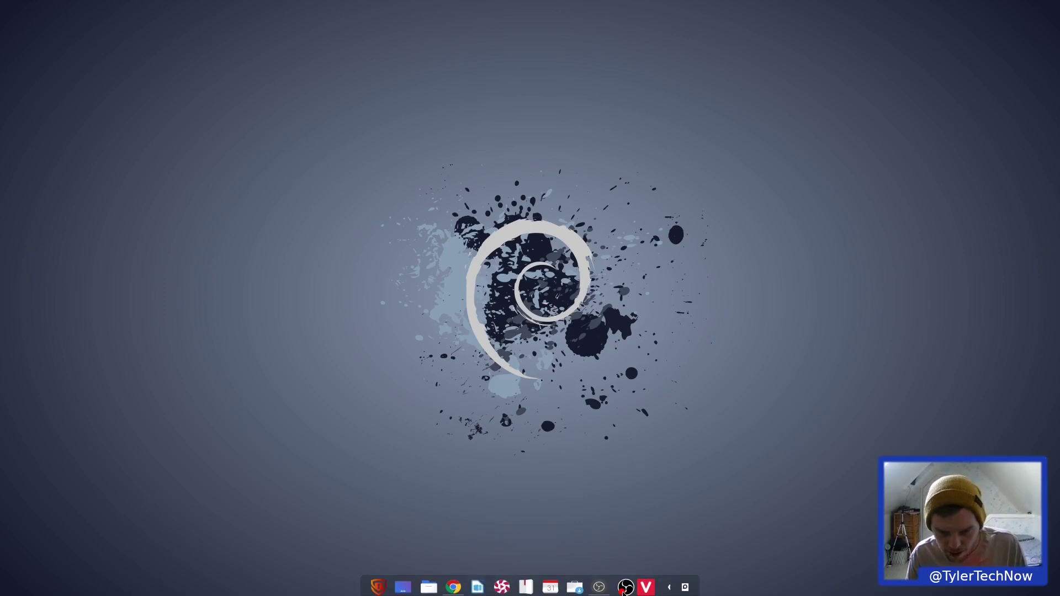
pyautogui.click(648, 587)
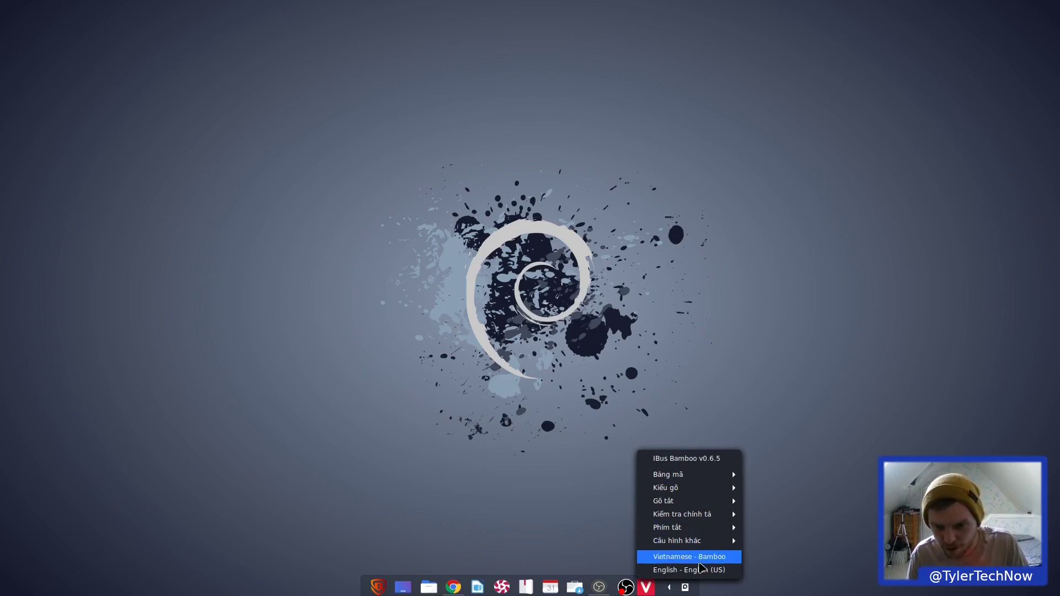
pyautogui.click(685, 459)
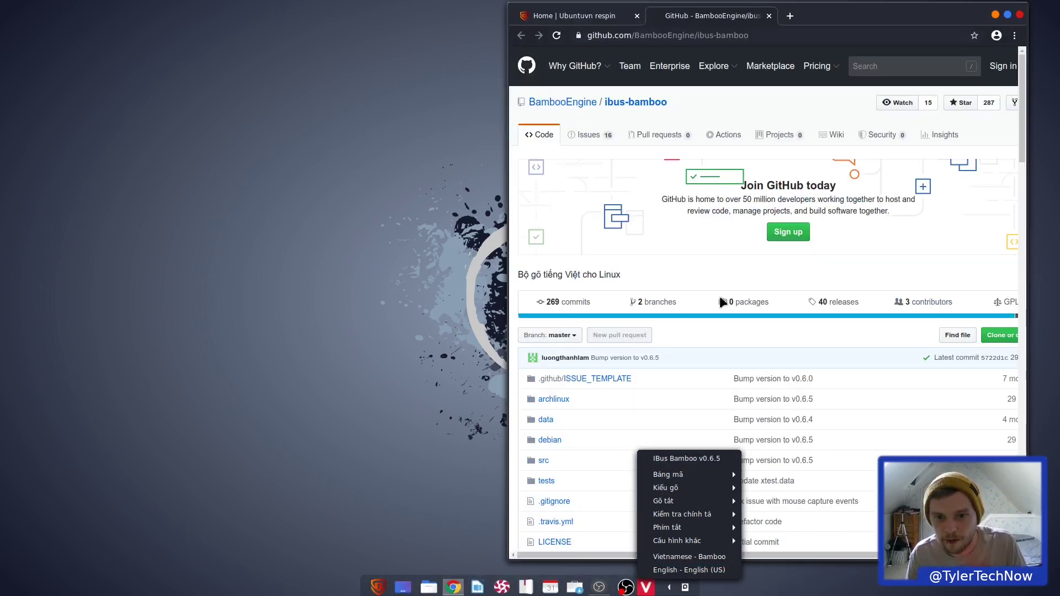
# Step: Select the README heading 'Bộ gõ tiếng Việt cho Linux', close Chrome, and dismiss the desktop menu
pyautogui.scroll(-9, 711, 356)
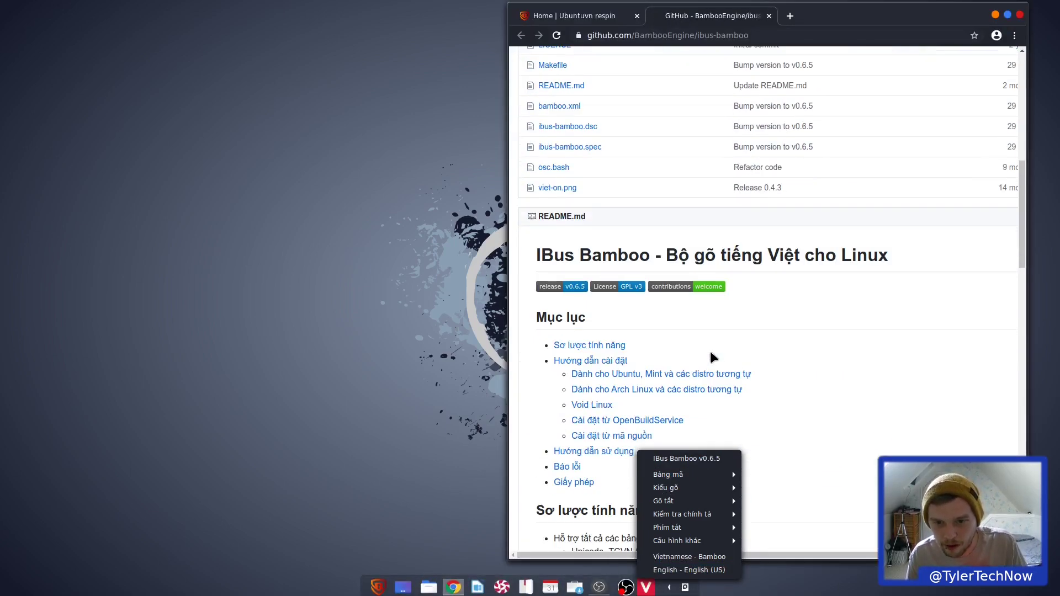
pyautogui.moveTo(666, 256); pyautogui.dragTo(955, 252)
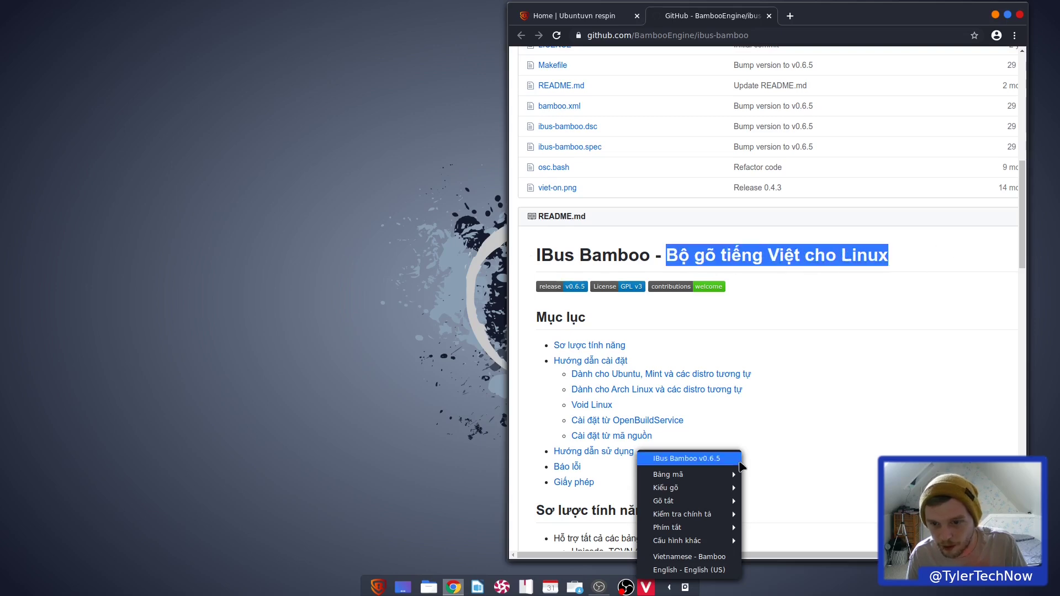
pyautogui.click(1021, 15)
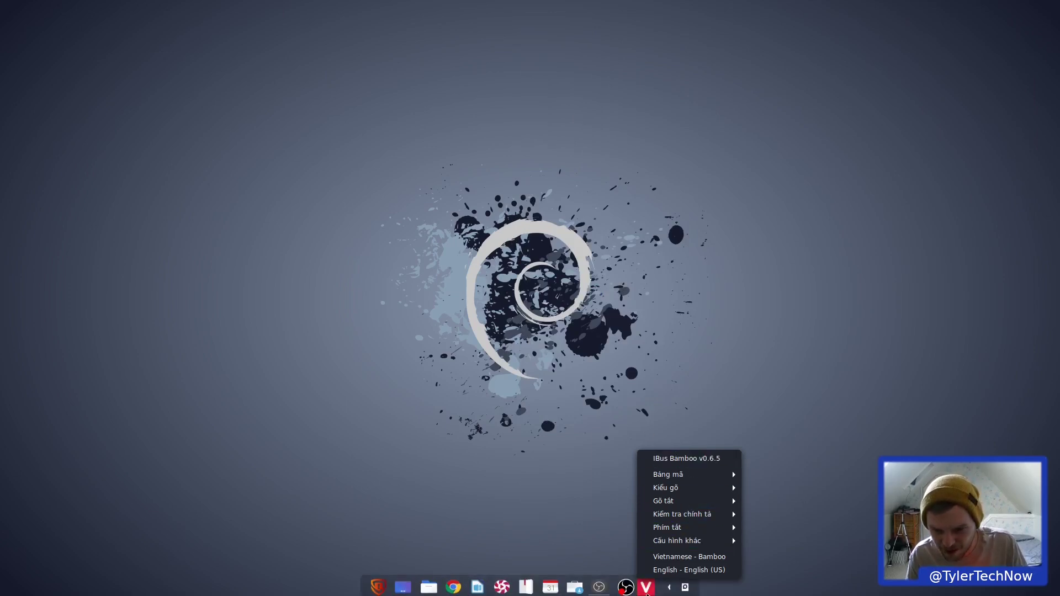
pyautogui.rightClick(649, 590)
pyautogui.click(606, 576)
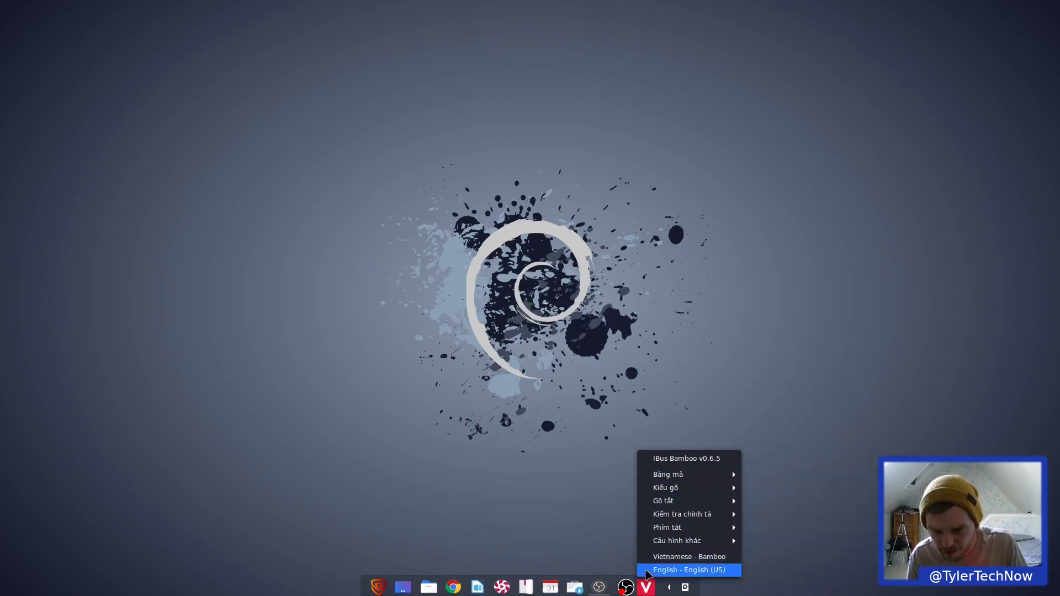
# Step: Switch input to English (US), then Vietnamese - Bamboo, then back to EN with Super+Space
pyautogui.click(695, 570)
pyautogui.click(645, 589)
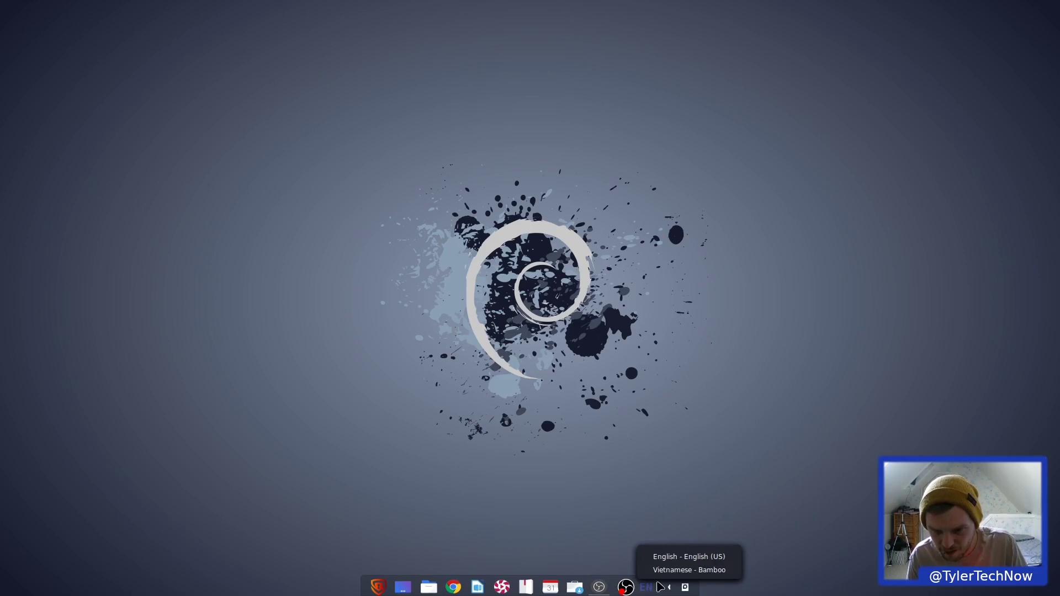
pyautogui.click(685, 570)
pyautogui.press('super+space')
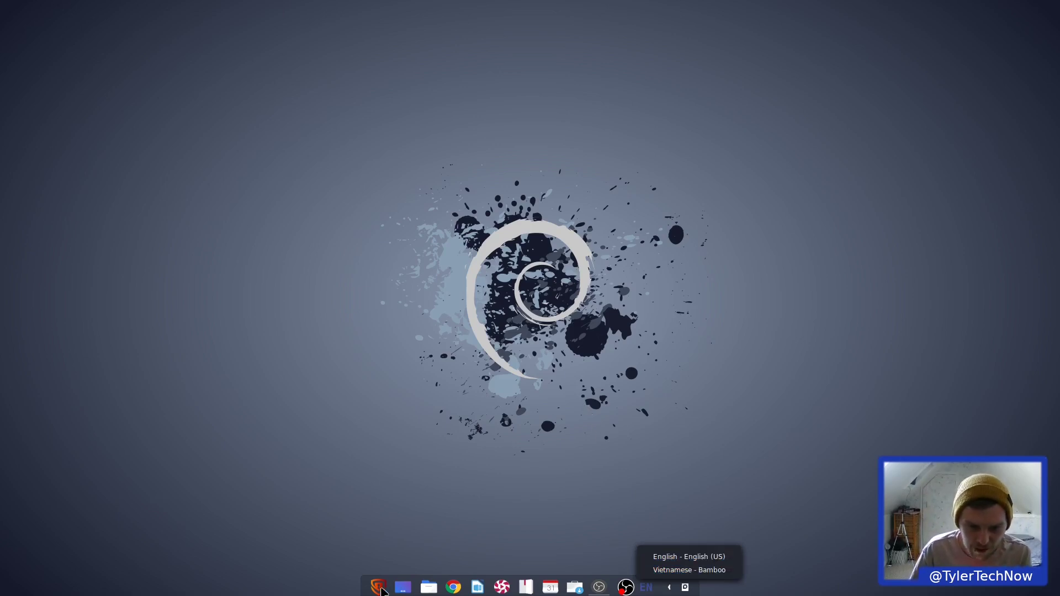
pyautogui.rightClick(619, 447)
pyautogui.click(813, 456)
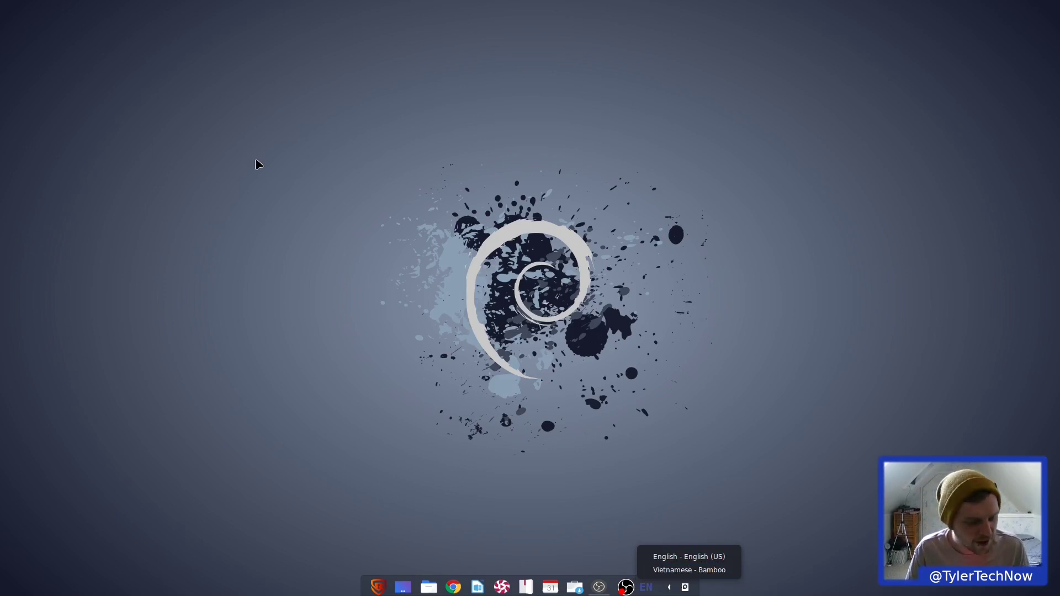
pyautogui.press('super')
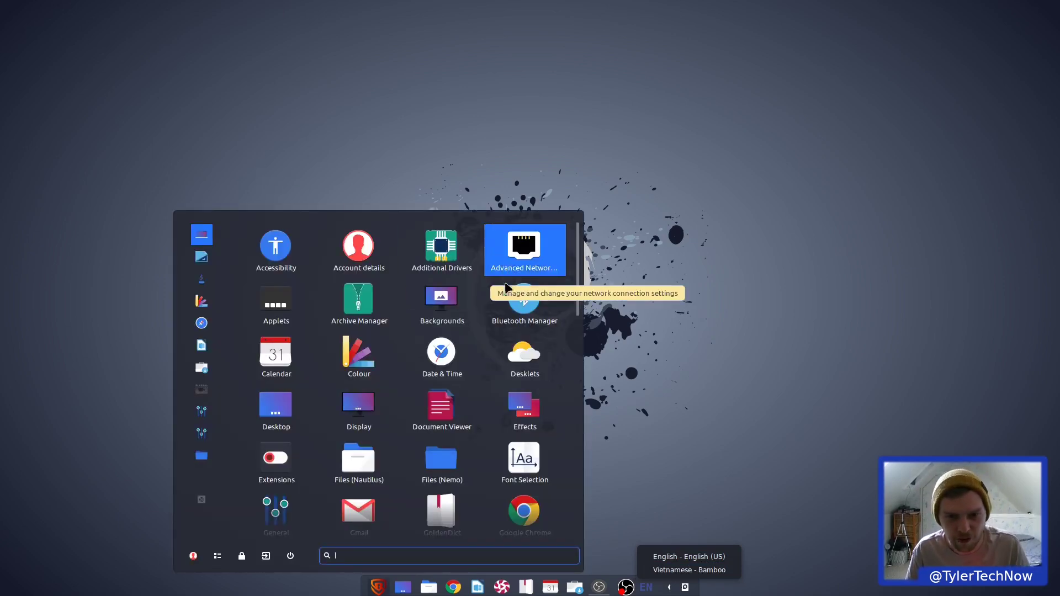
pyautogui.scroll(-8, 504, 290)
pyautogui.scroll(-2, 505, 298)
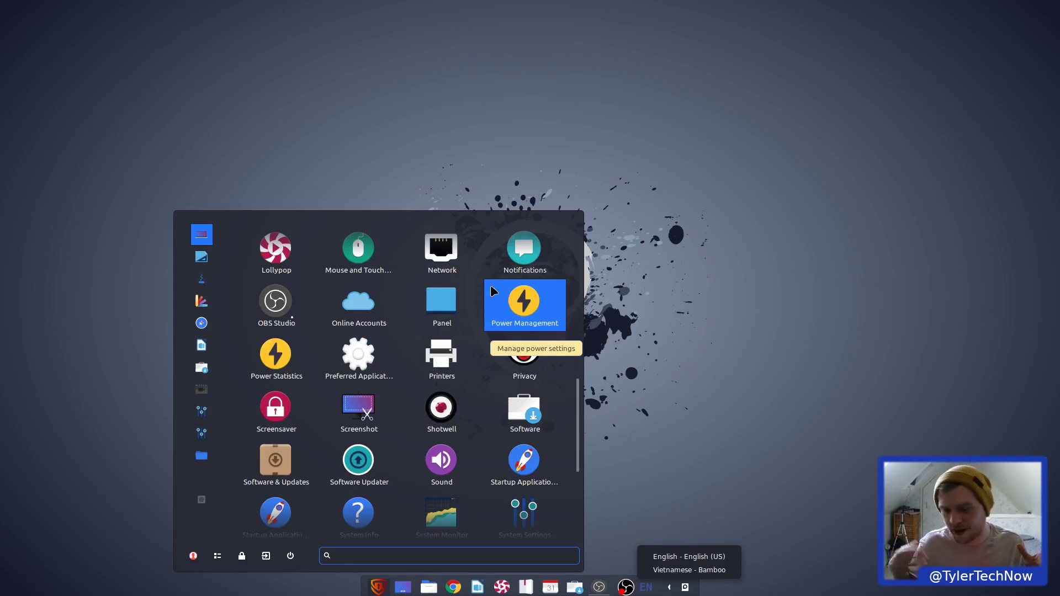
pyautogui.scroll(-4, 493, 298)
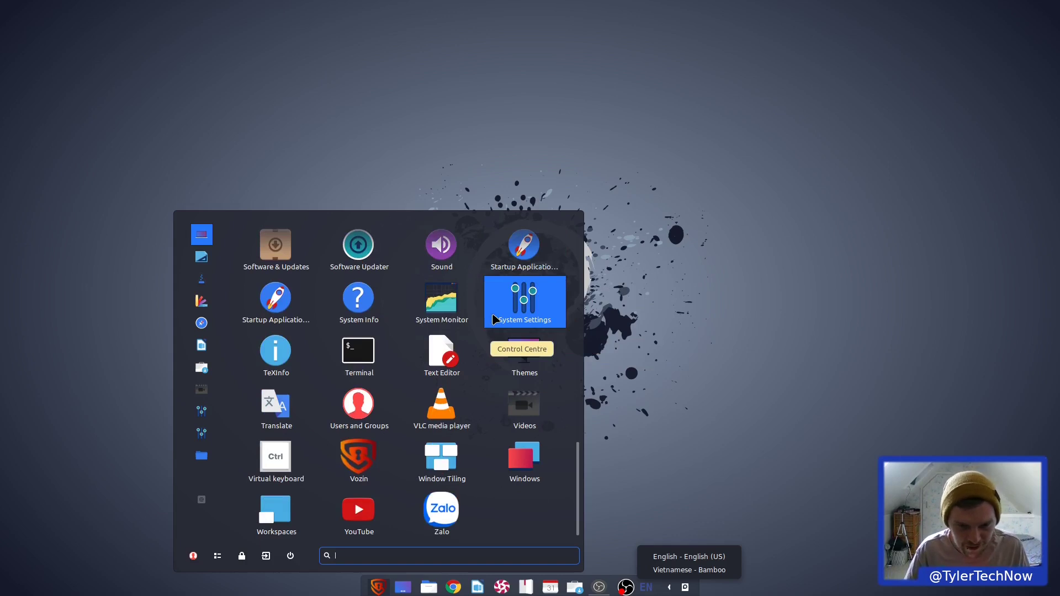
pyautogui.click(444, 456)
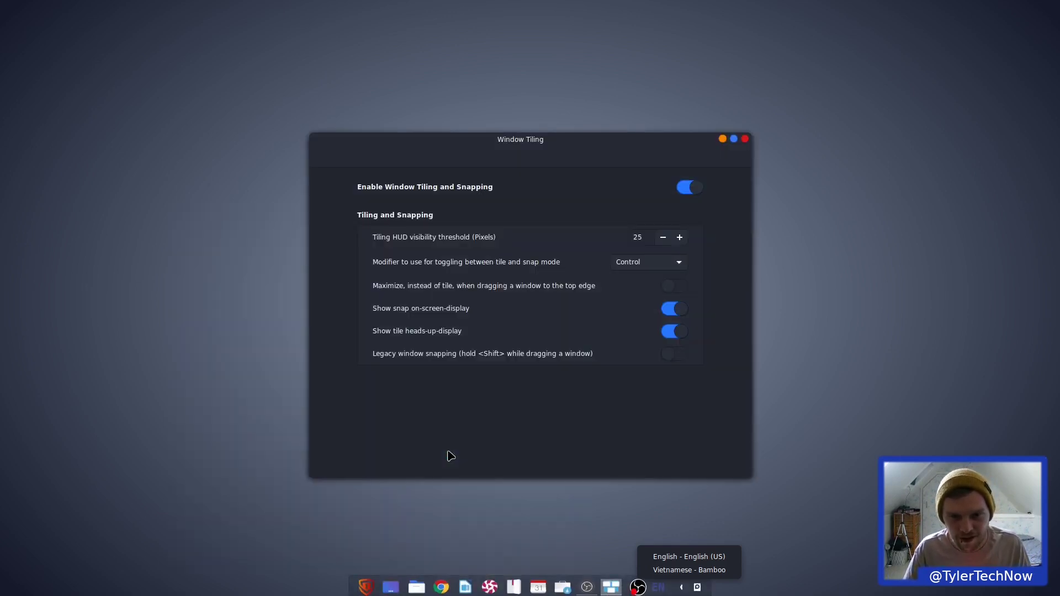
pyautogui.moveTo(467, 142); pyautogui.dragTo(321, 142)
pyautogui.click(610, 141)
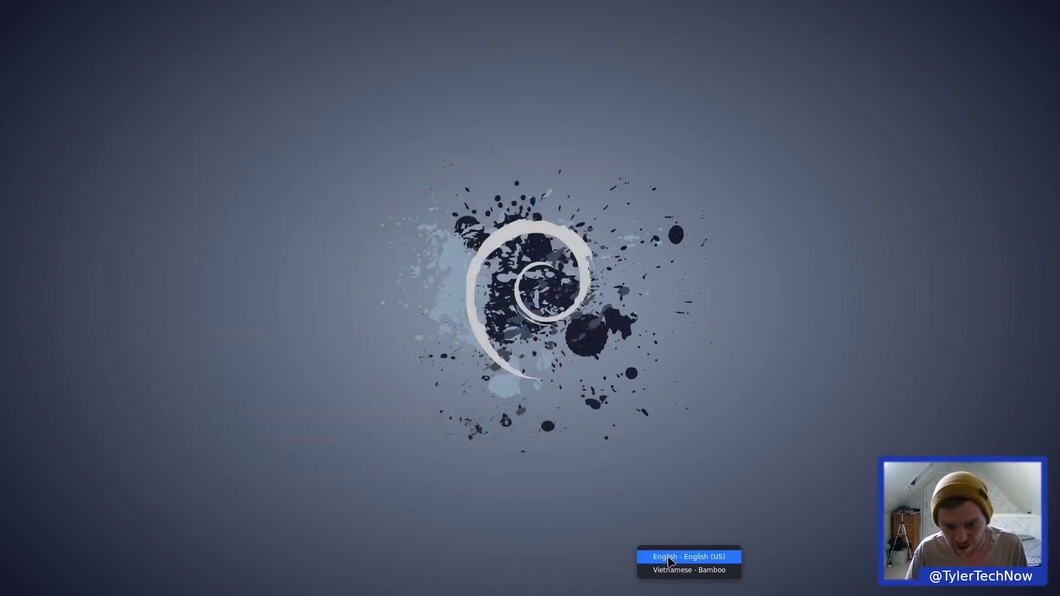
pyautogui.click(689, 556)
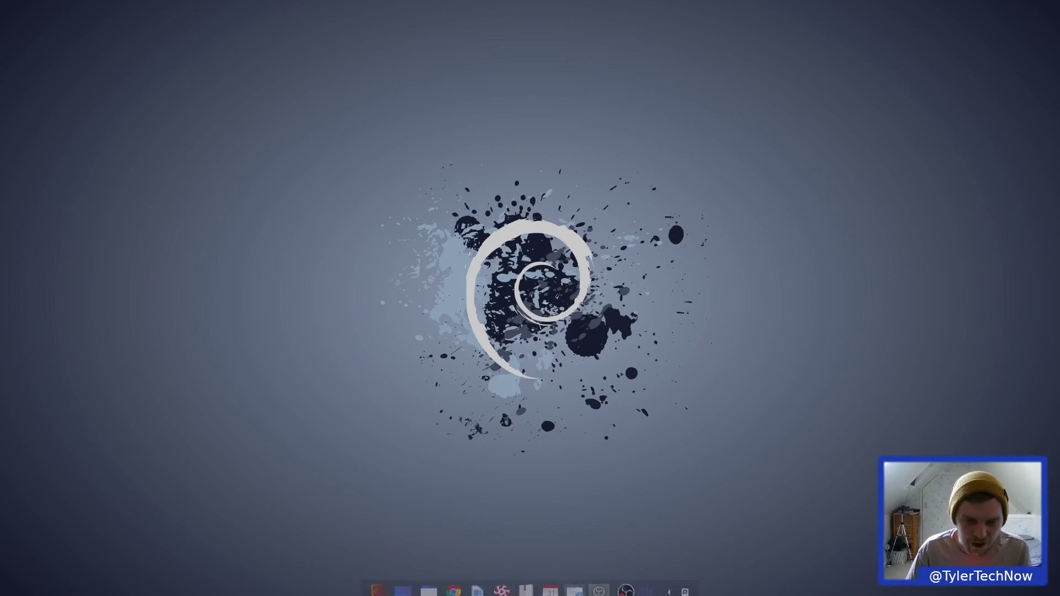
pyautogui.rightClick(529, 588)
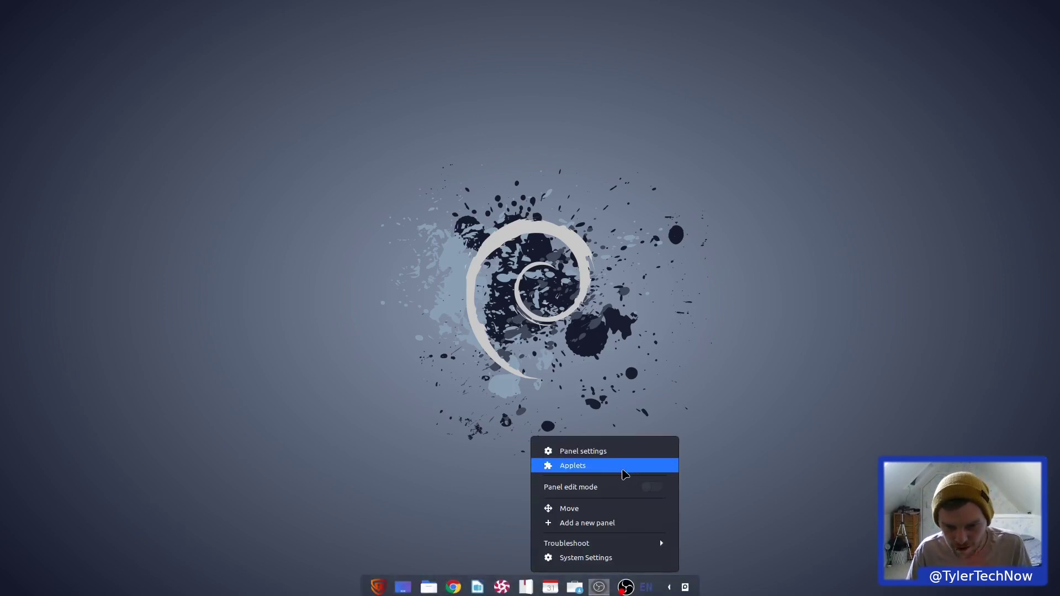
pyautogui.click(586, 470)
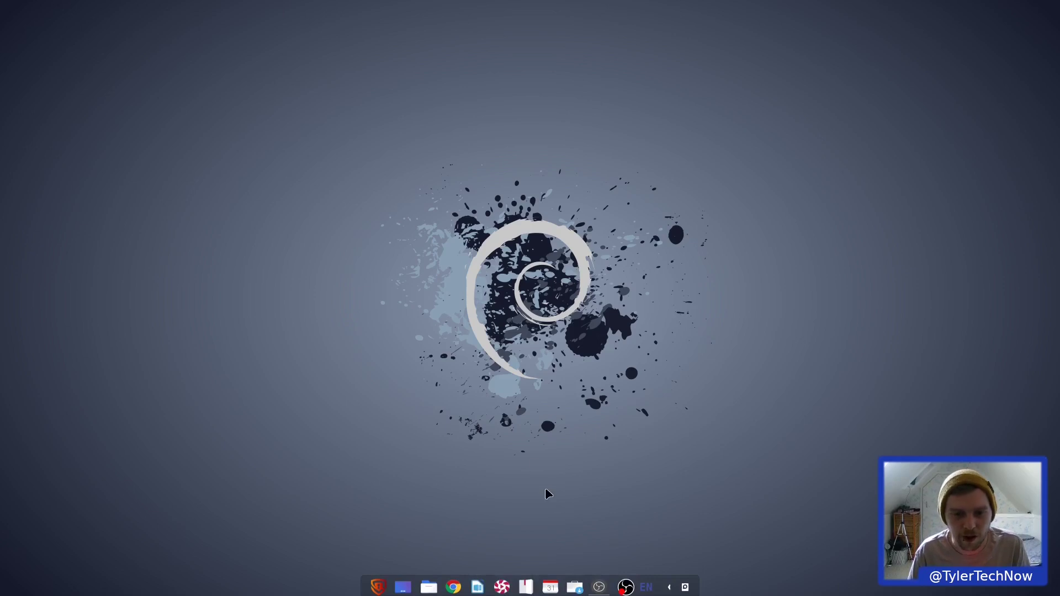
# Step: Open Calendar, view its About box (version 3.36.1) and credits, then close it
pyautogui.click(550, 587)
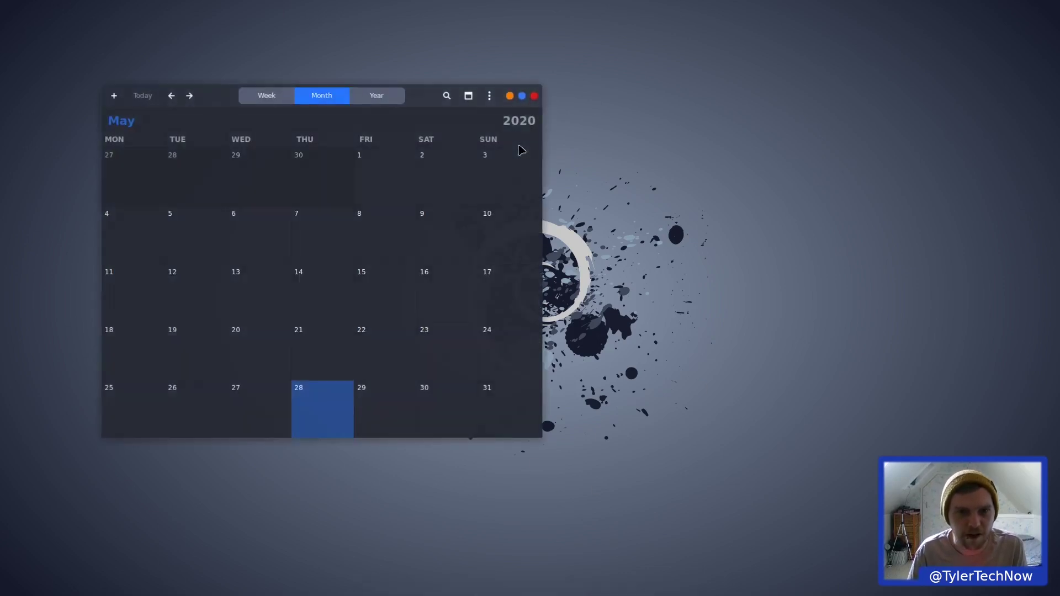
pyautogui.moveTo(202, 94); pyautogui.dragTo(297, 88)
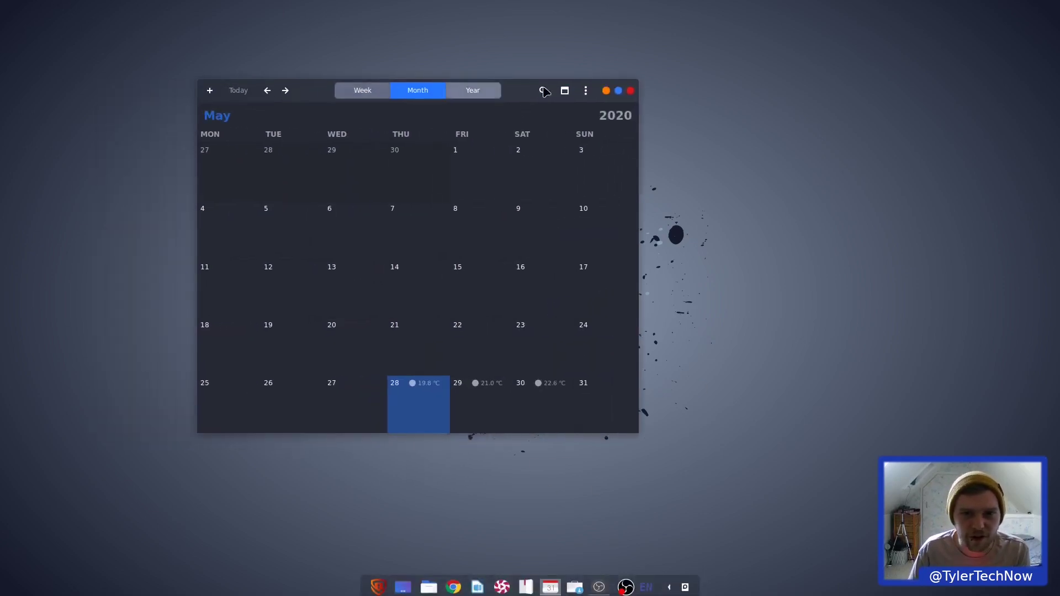
pyautogui.click(587, 91)
pyautogui.click(579, 169)
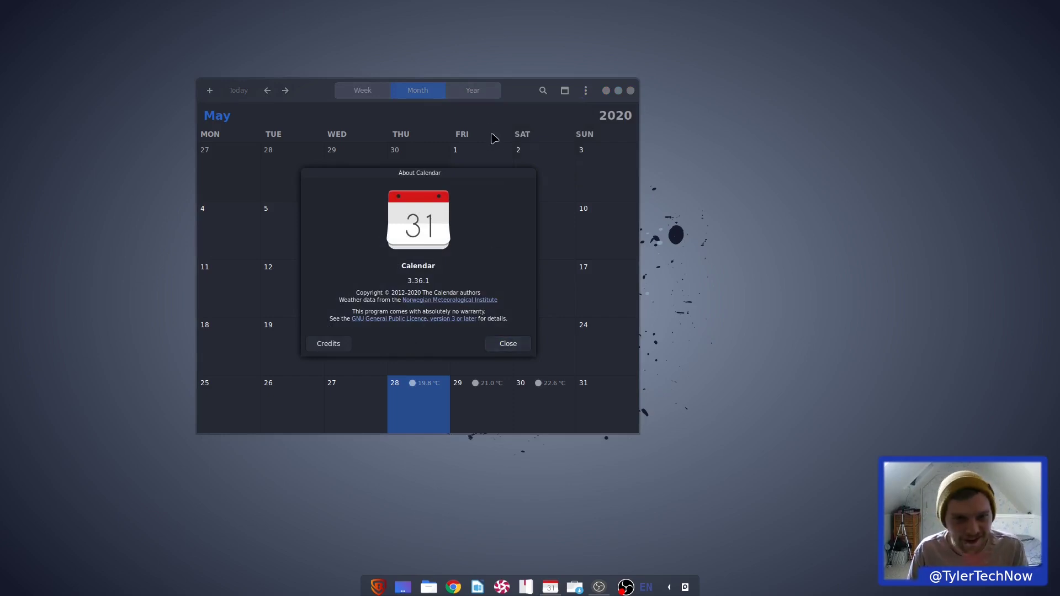
pyautogui.click(329, 345)
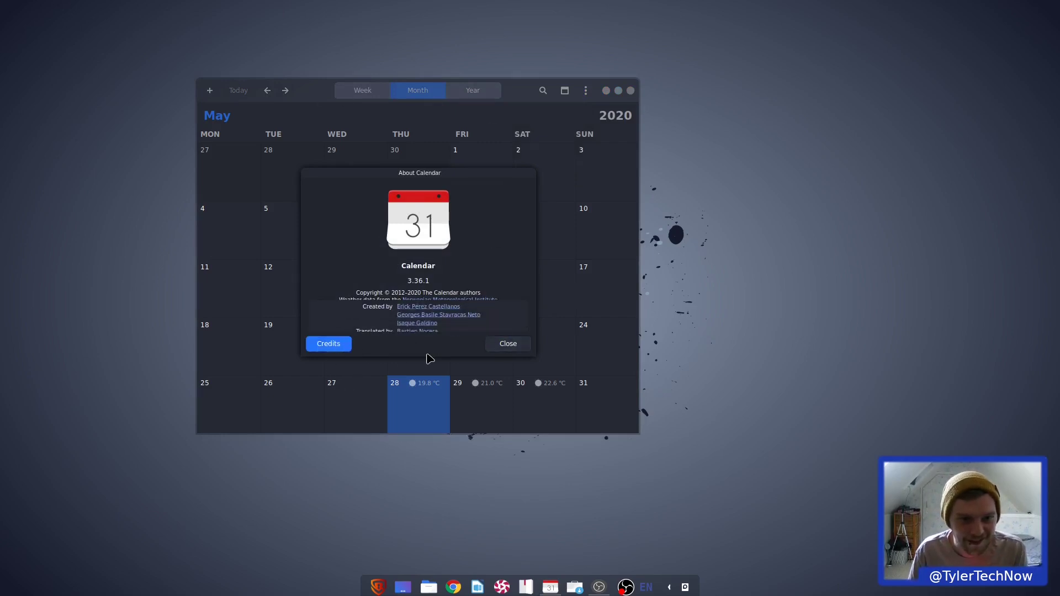
pyautogui.click(508, 345)
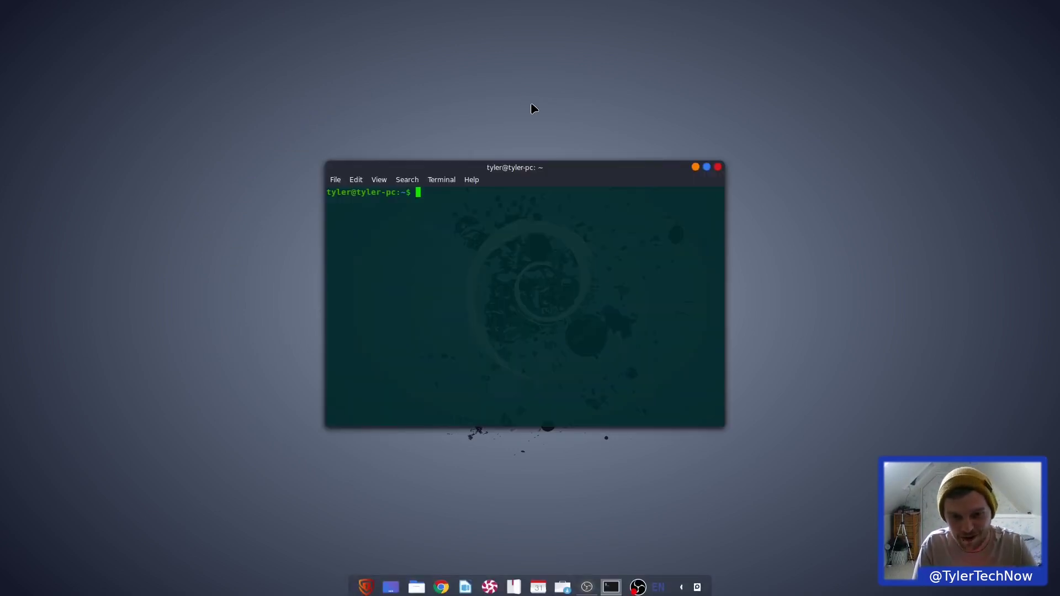
# Step: Run htop in the terminal, then quit back to the shell prompt
pyautogui.write('htop')
pyautogui.press('Return')
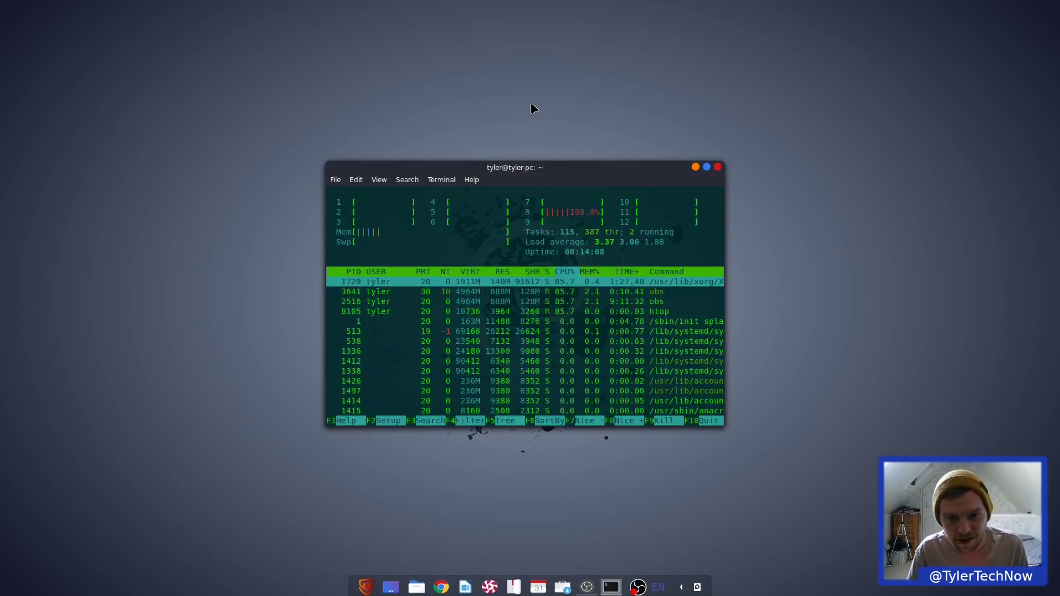
pyautogui.moveTo(522, 164); pyautogui.dragTo(610, 65)
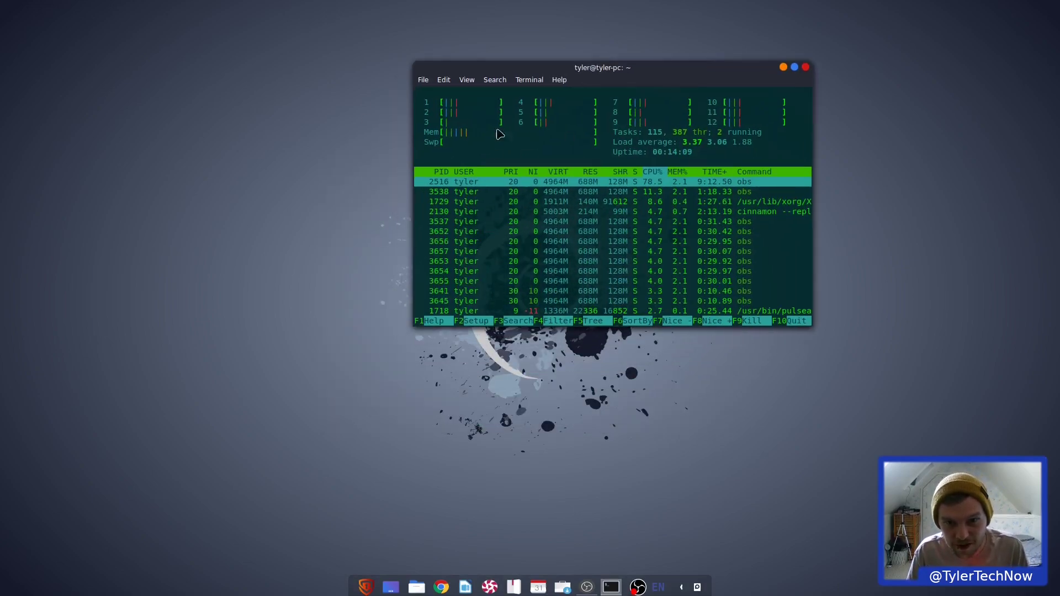
pyautogui.press('q')
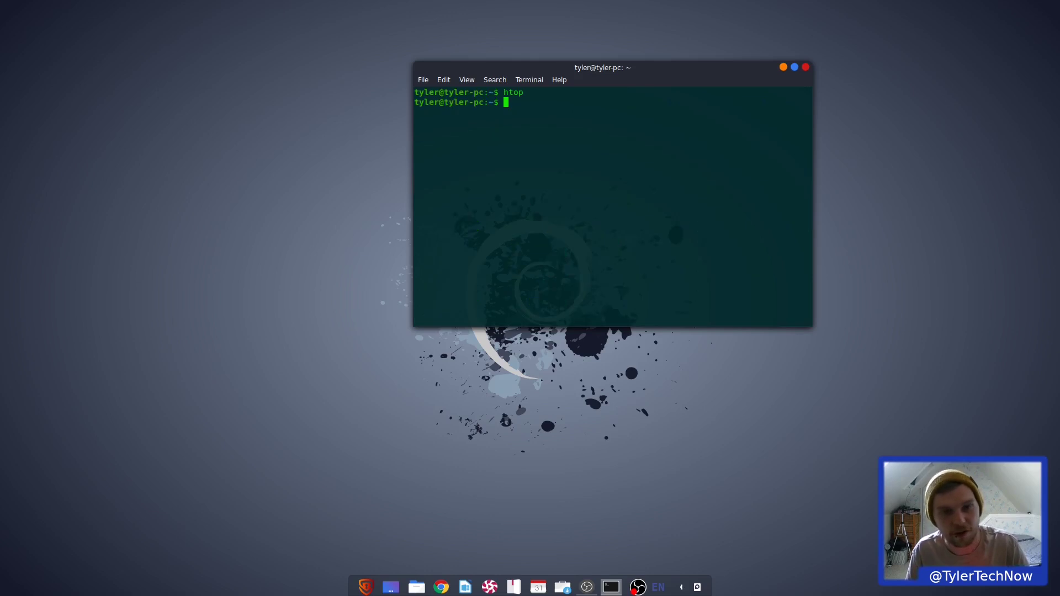
# Step: Set the terminal colours to the Solarized palette with the Solarized light scheme
pyautogui.click(444, 80)
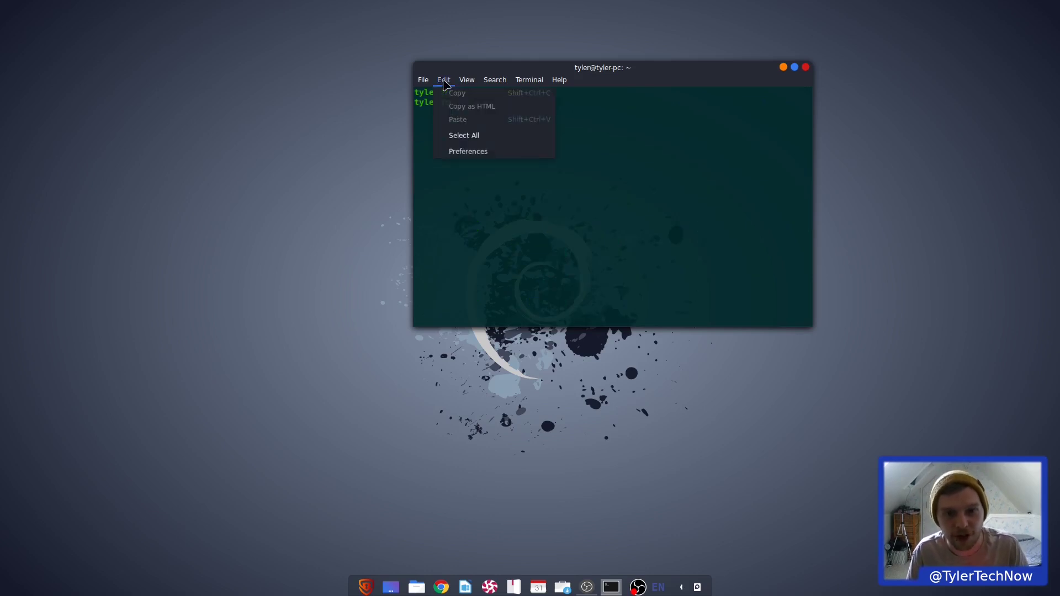
pyautogui.click(476, 150)
pyautogui.click(487, 167)
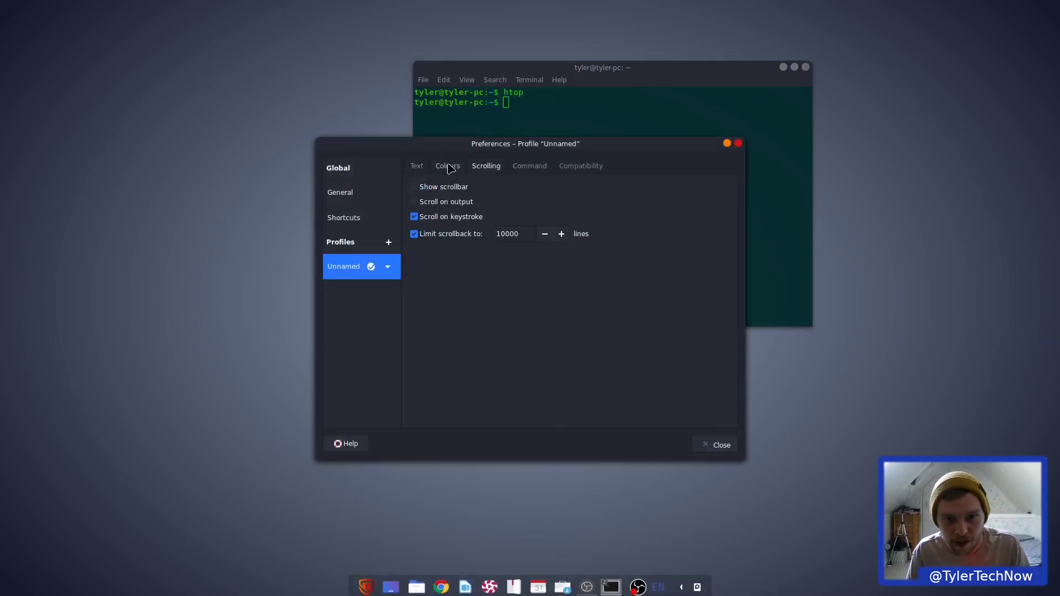
pyautogui.click(447, 166)
pyautogui.click(533, 219)
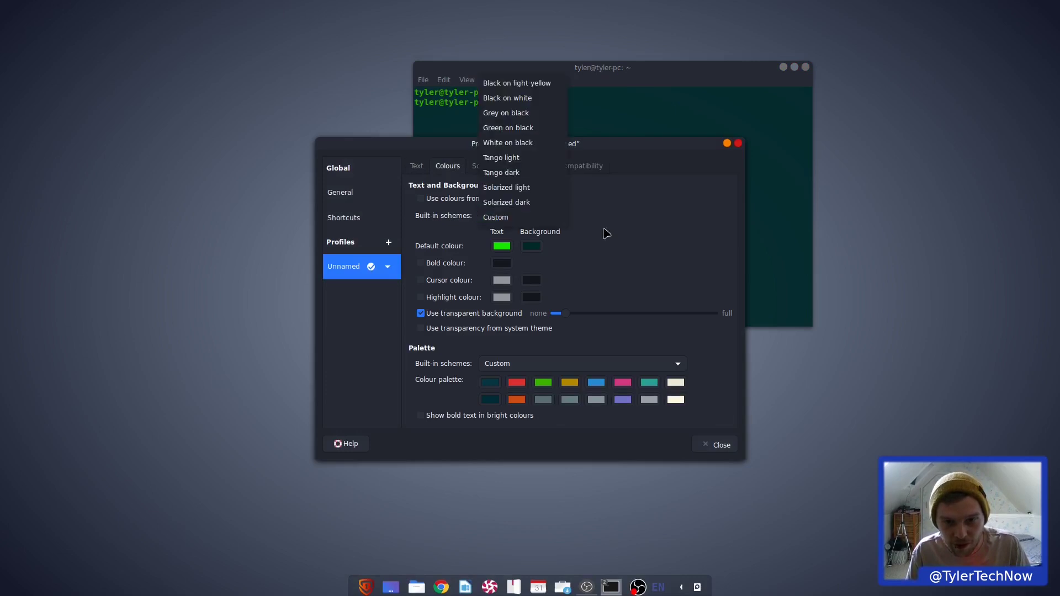
pyautogui.click(740, 249)
pyautogui.click(540, 364)
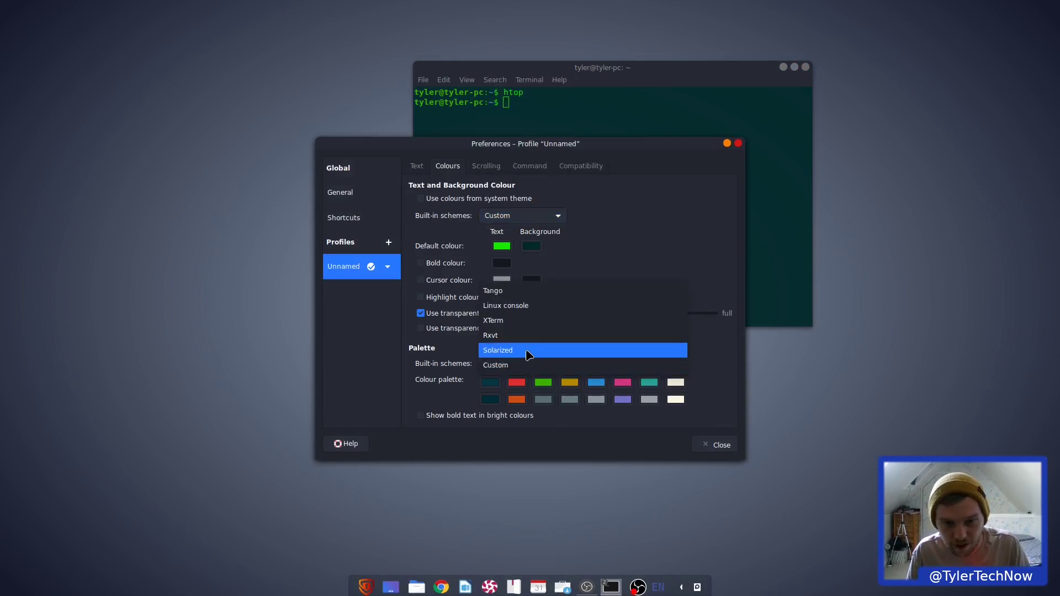
pyautogui.click(530, 351)
pyautogui.click(503, 216)
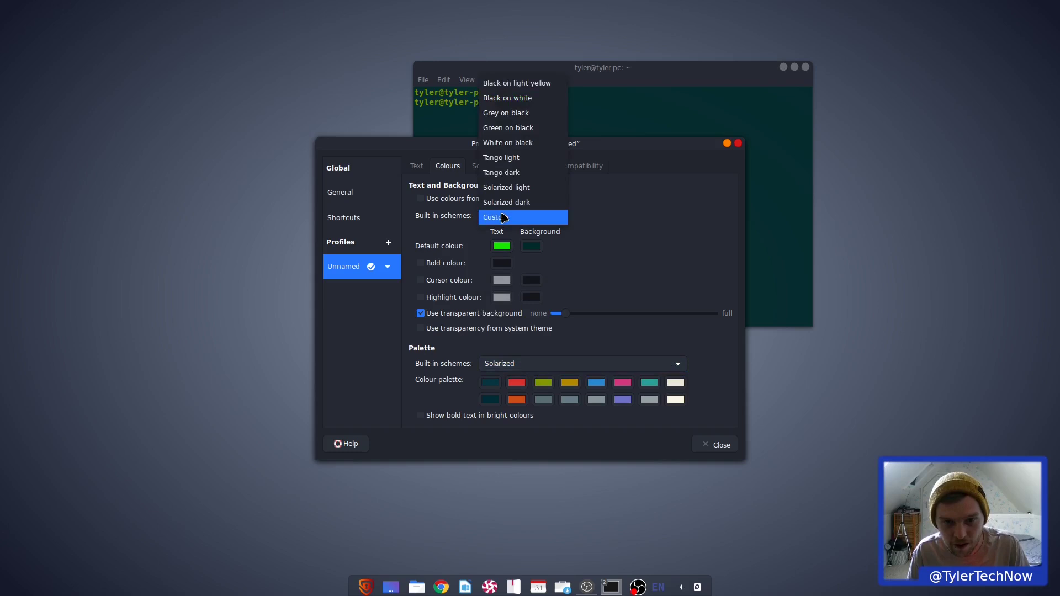
pyautogui.click(532, 192)
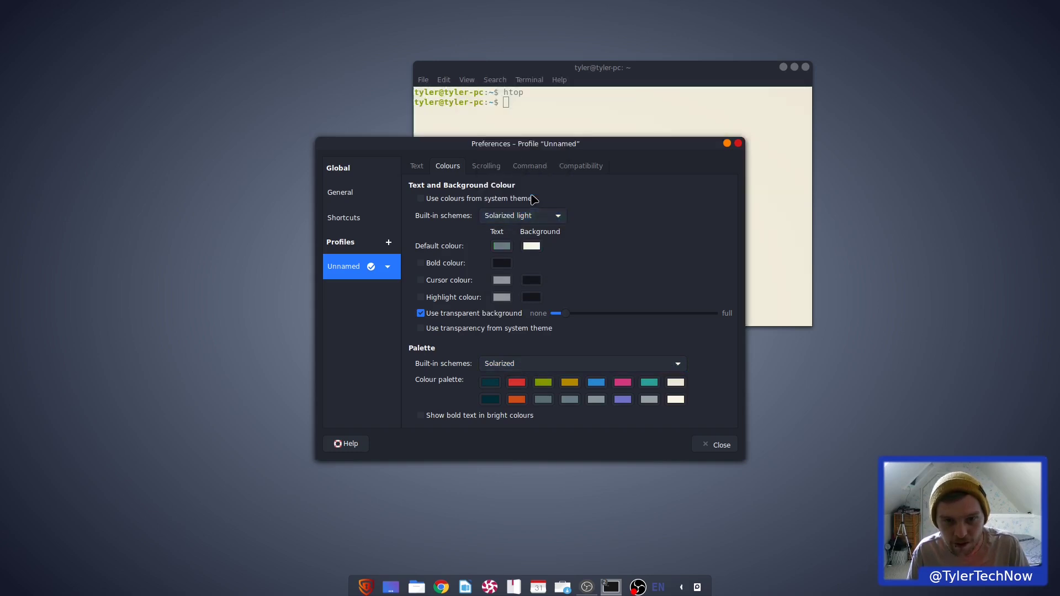
pyautogui.click(718, 444)
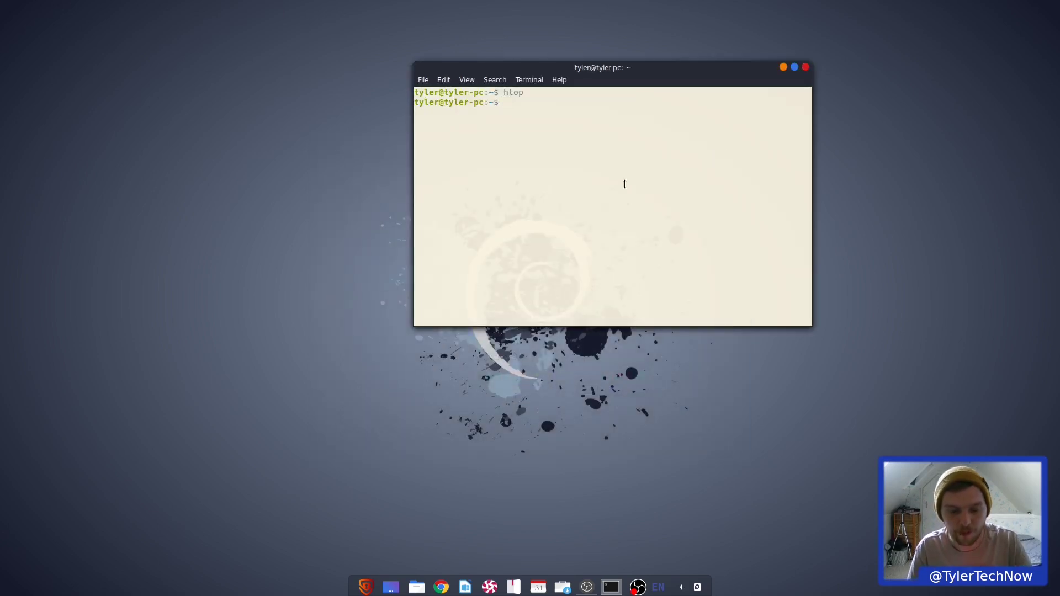
# Step: Relaunch htop in the light-coloured terminal and move it to the upper right
pyautogui.write('htop')
pyautogui.press('Return')
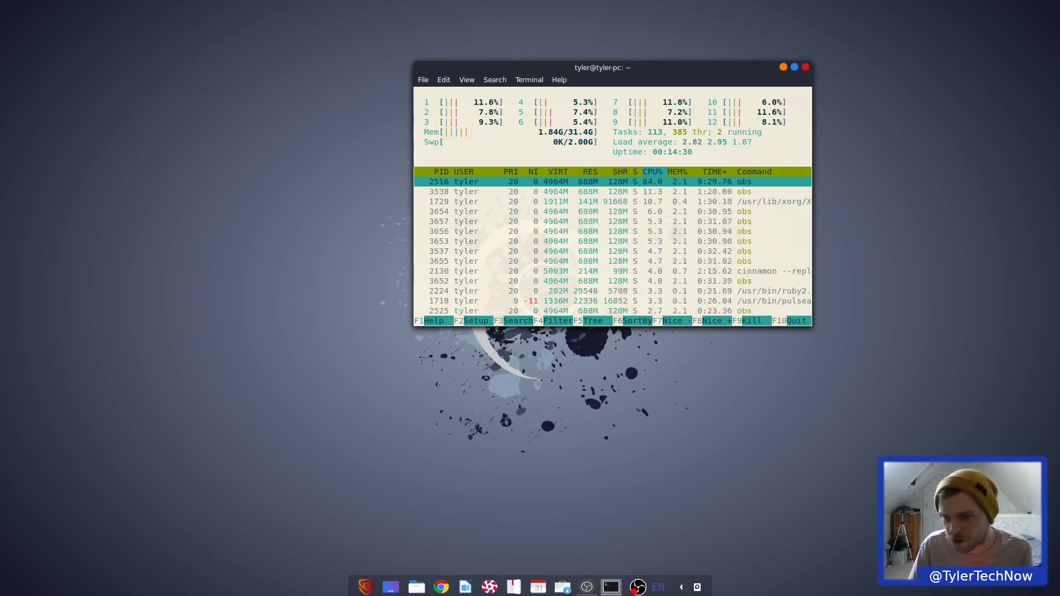
pyautogui.moveTo(639, 73); pyautogui.dragTo(751, 72)
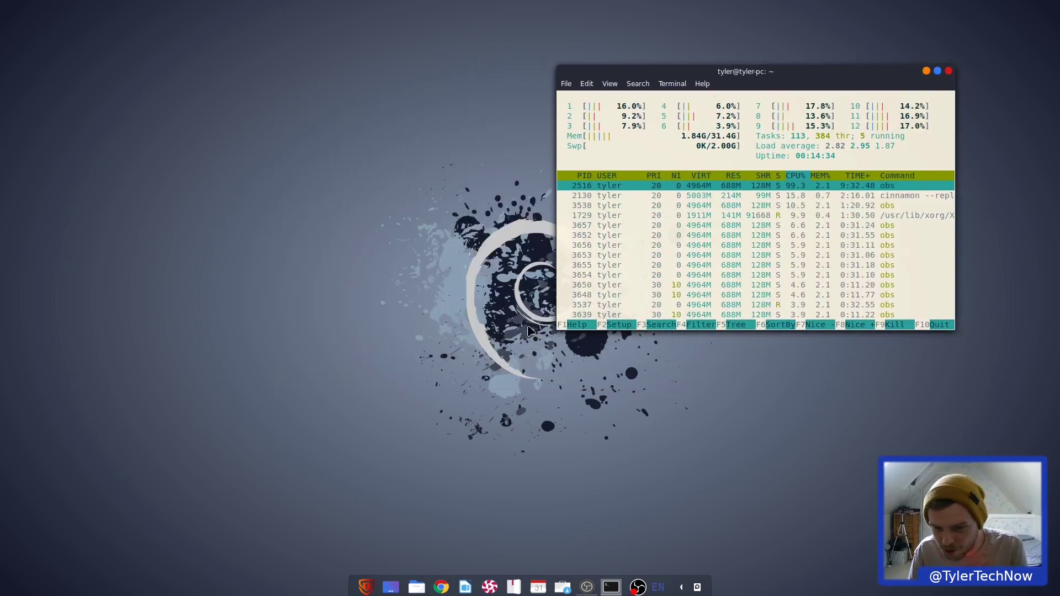
# Step: Launch the Gmail web app from the application menu, then close it
pyautogui.click(364, 587)
pyautogui.scroll(5, 485, 392)
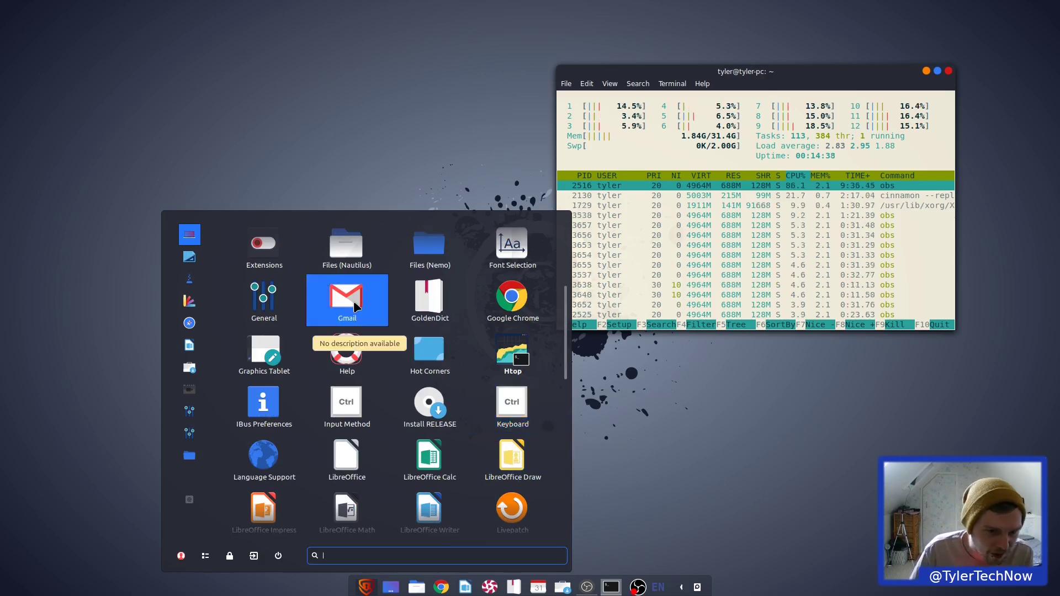
pyautogui.click(344, 309)
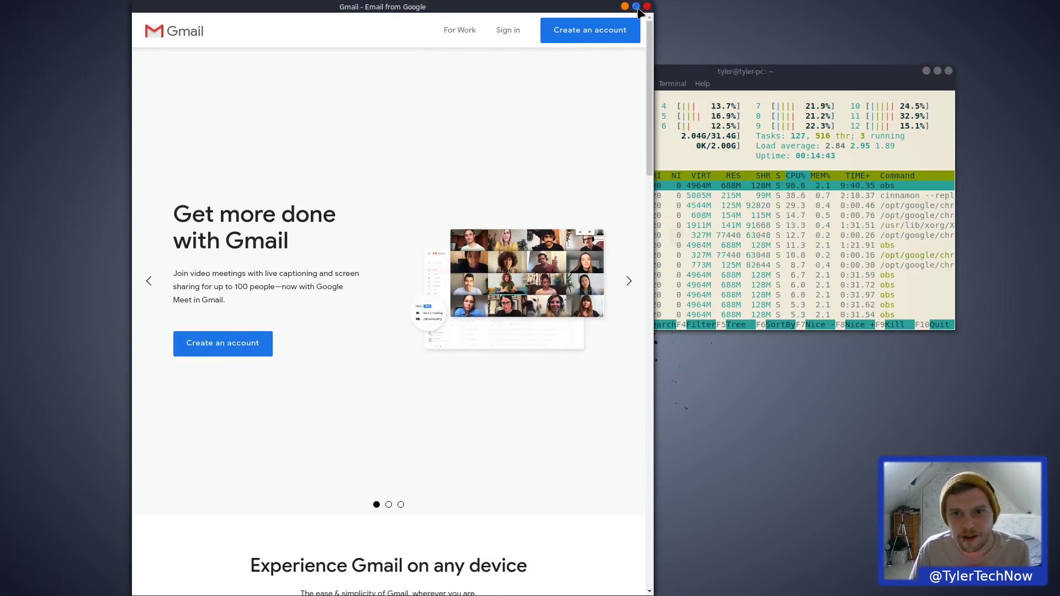
pyautogui.click(648, 6)
# Step: Launch the Videos app from the application menu
pyautogui.click(366, 587)
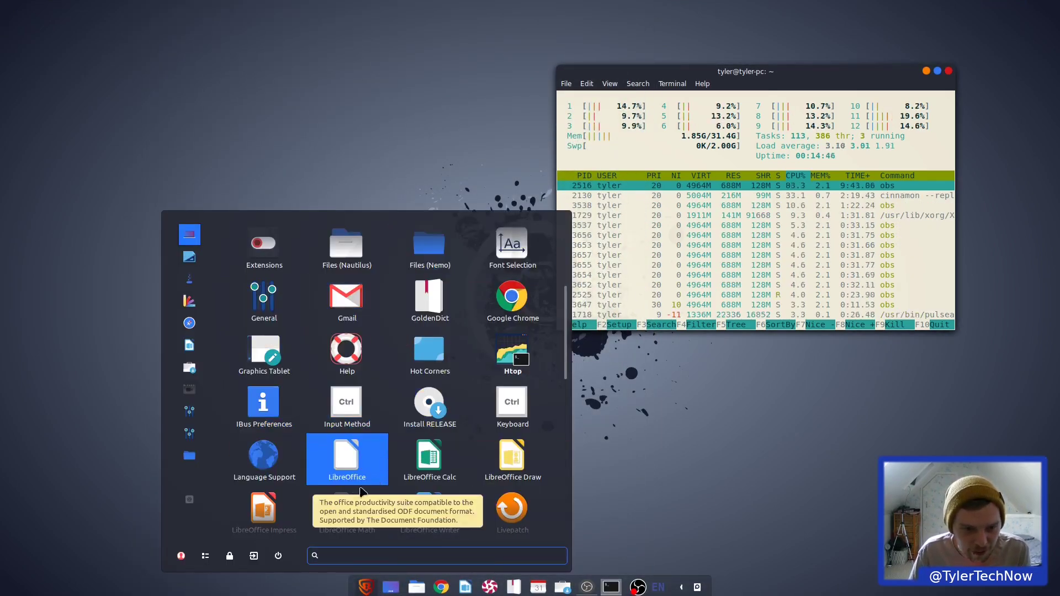
pyautogui.scroll(-3, 342, 514)
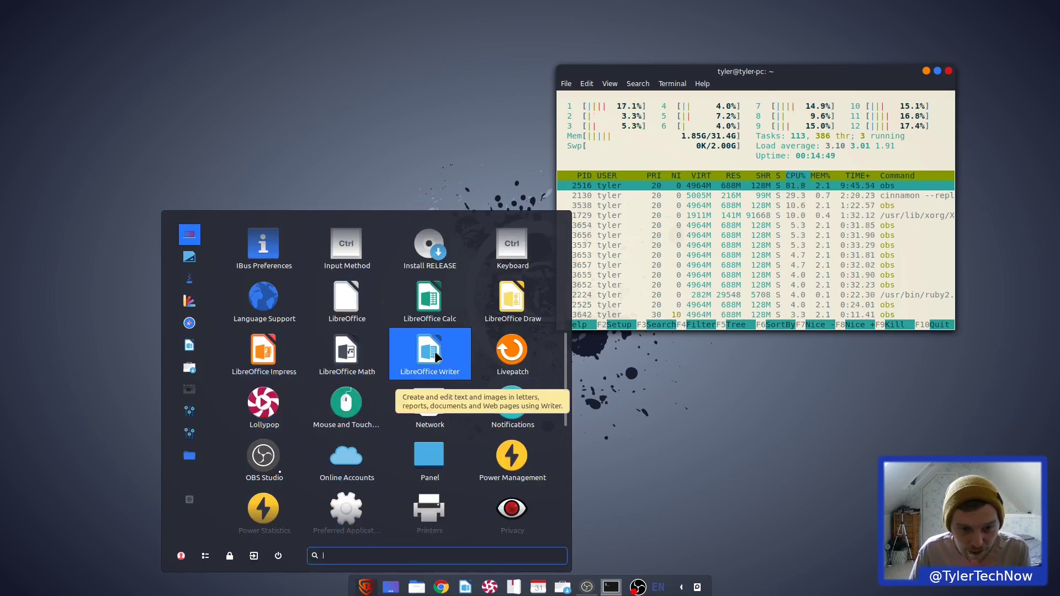
pyautogui.scroll(-4, 511, 437)
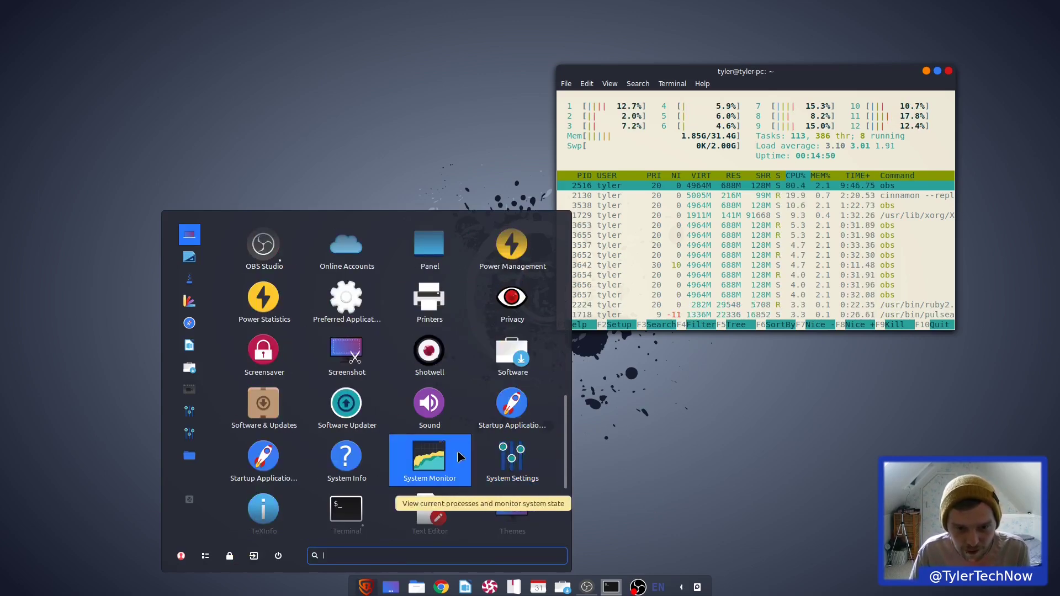
pyautogui.scroll(-2, 430, 453)
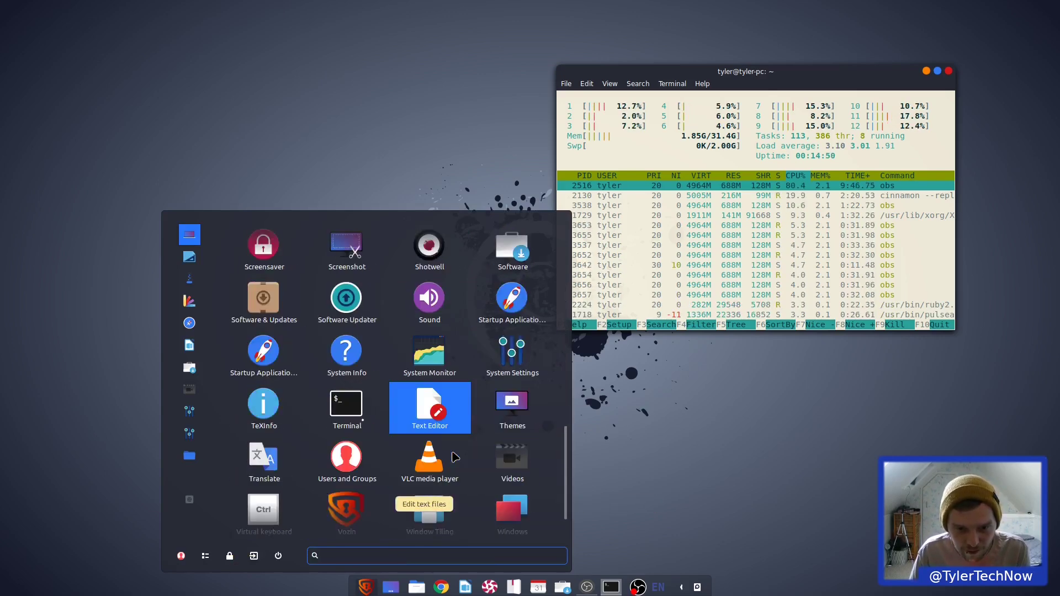
pyautogui.click(508, 464)
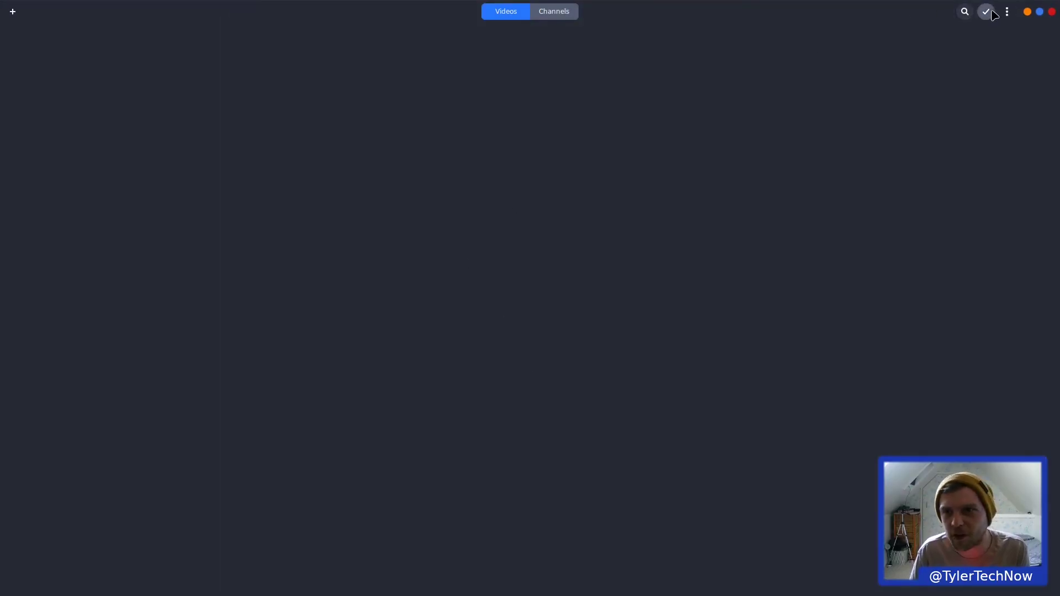
# Step: Open the Videos help pages, then close the help page and the Videos app
pyautogui.click(1007, 12)
pyautogui.click(986, 74)
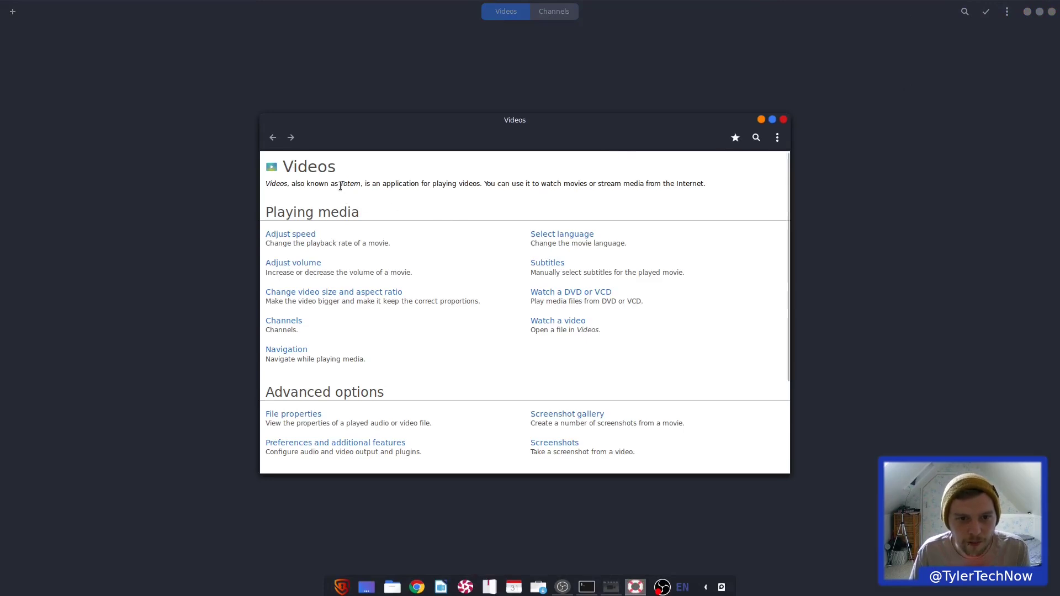
pyautogui.doubleClick(350, 184)
pyautogui.click(783, 119)
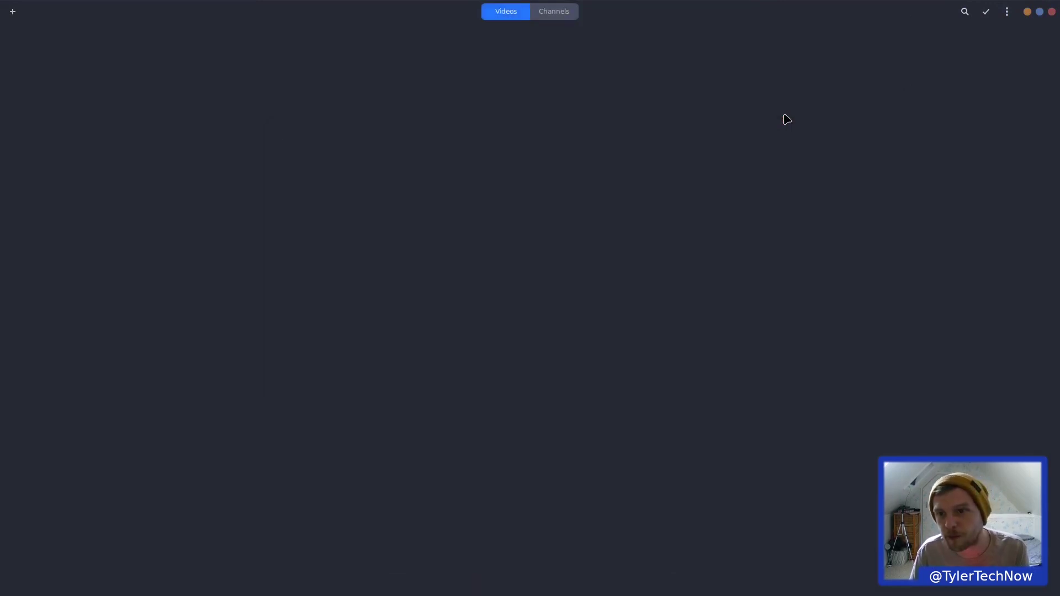
pyautogui.click(1052, 11)
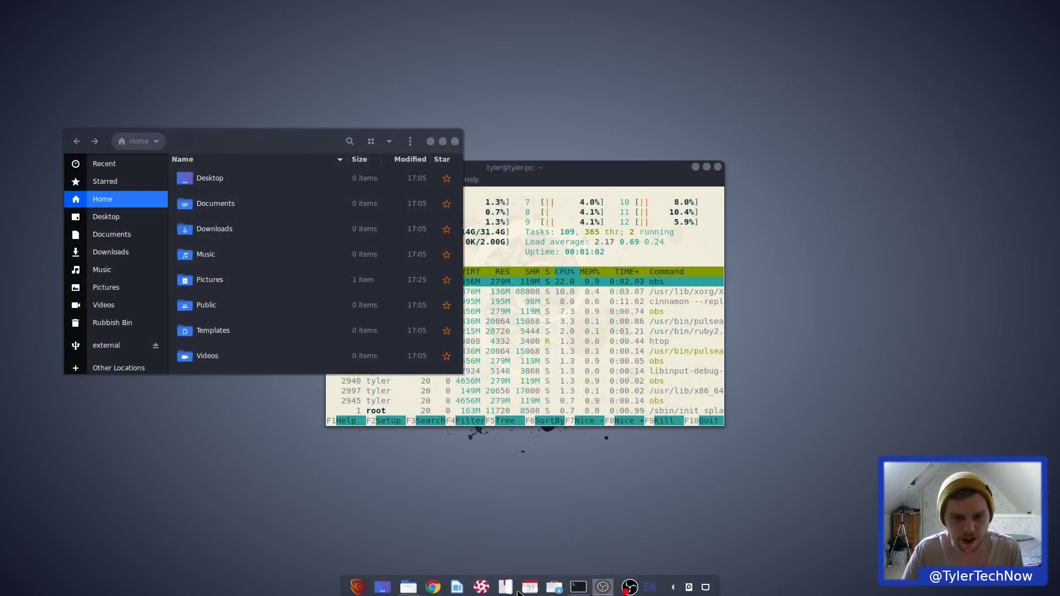
# Step: Open the screenshot in the Pictures folder and unlock the keyring with the account password
pyautogui.moveTo(579, 166); pyautogui.dragTo(782, 125)
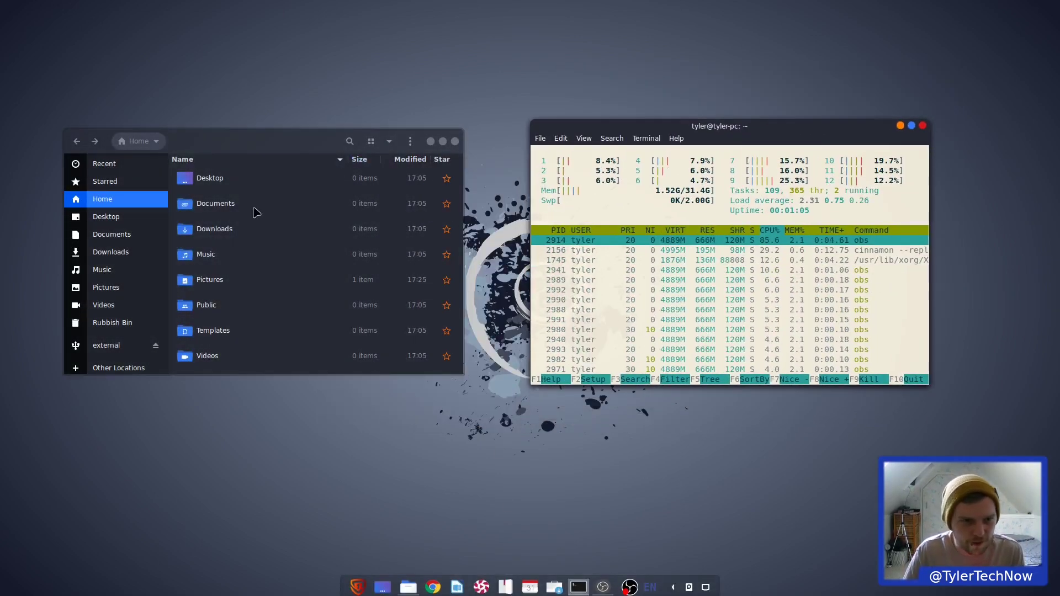
pyautogui.doubleClick(210, 278)
pyautogui.doubleClick(254, 178)
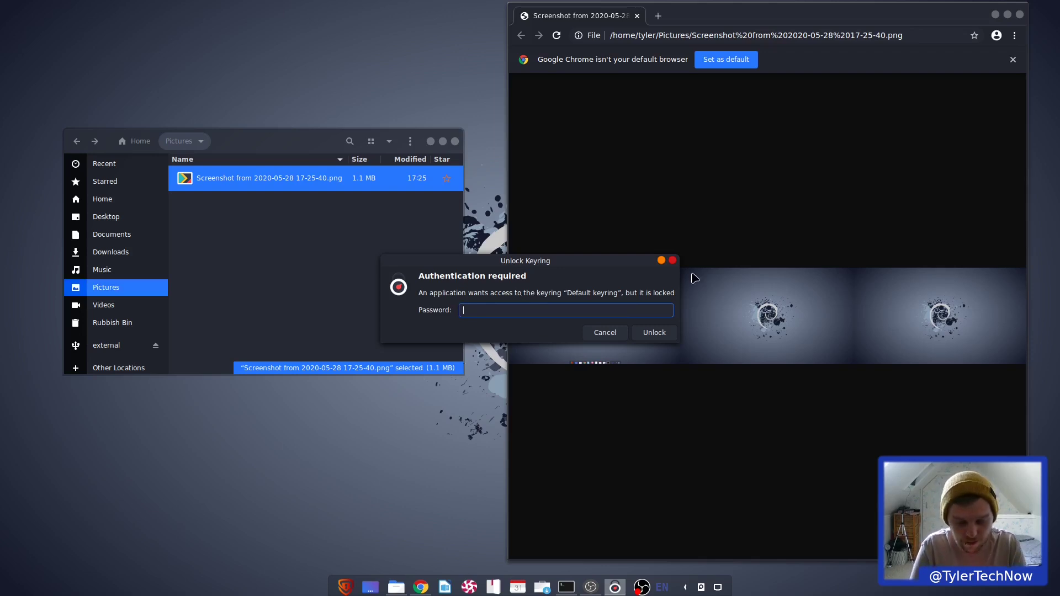
pyautogui.write('••')
pyautogui.press('Return')
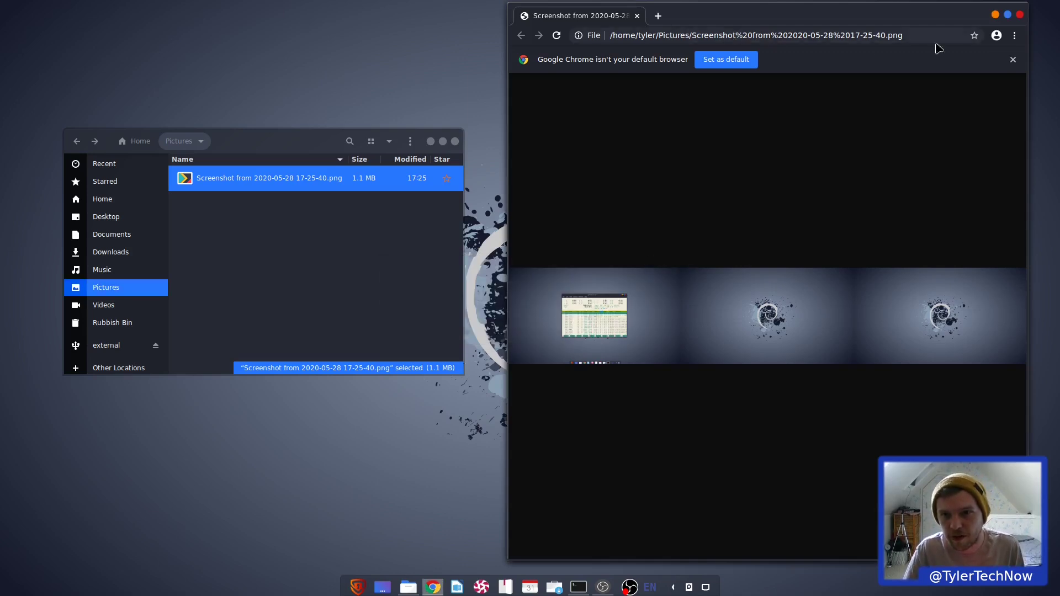
# Step: Search the applications menu for 'image' and 'netw', then dismiss it
pyautogui.click(353, 590)
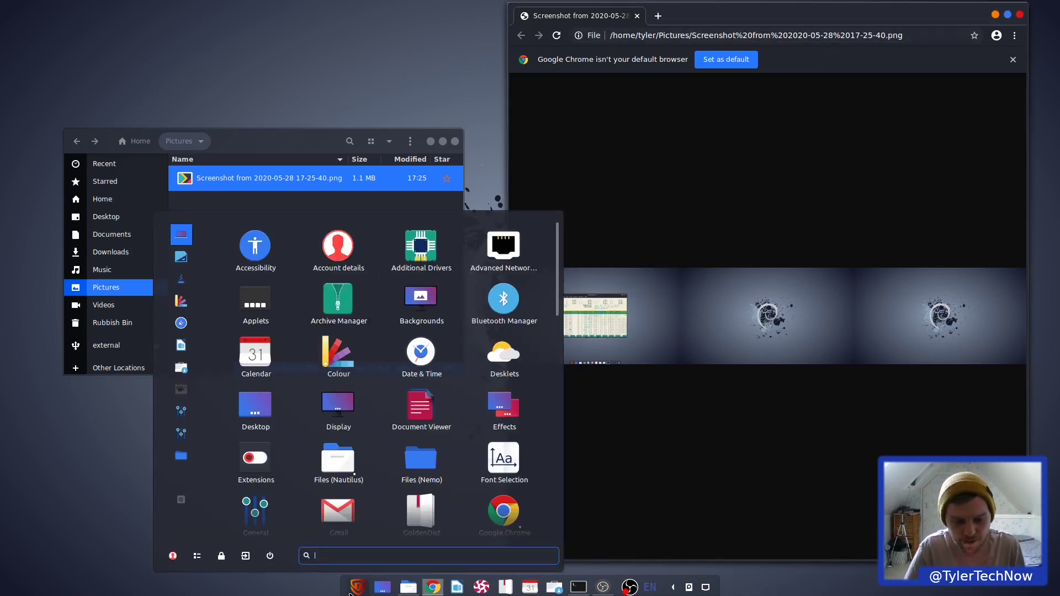
pyautogui.write('image')
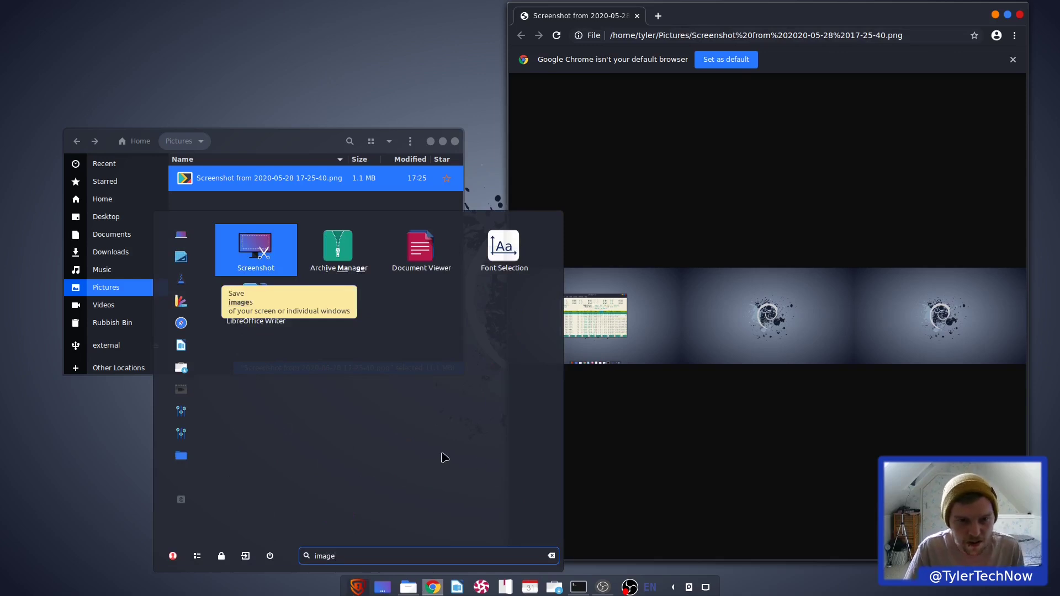
pyautogui.press('BackSpace')
pyautogui.press('BackSpace')
pyautogui.press('BackSpace')
pyautogui.press('BackSpace')
pyautogui.press('BackSpace')
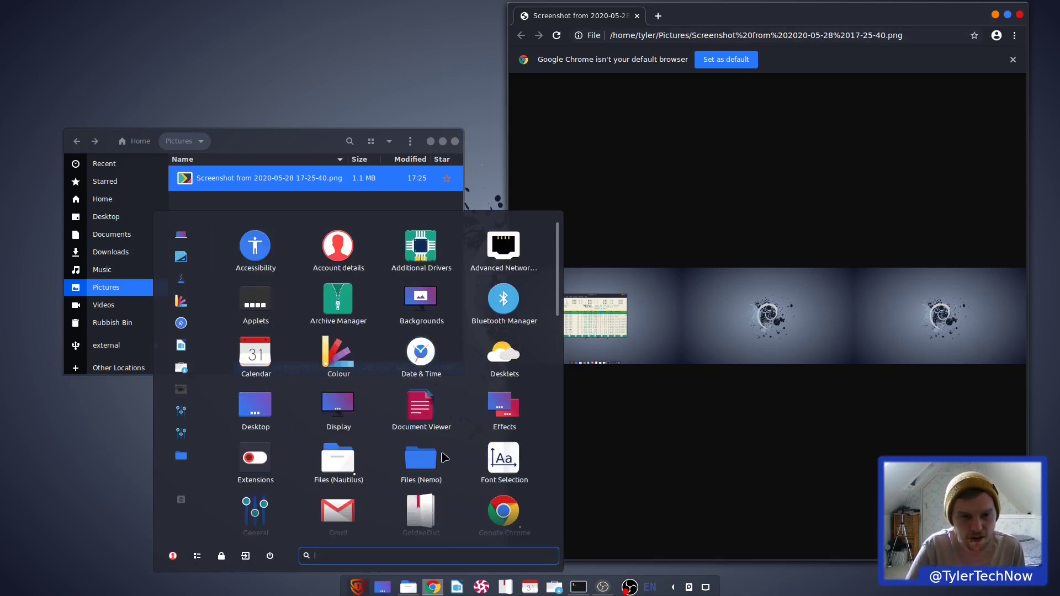
pyautogui.write('netw')
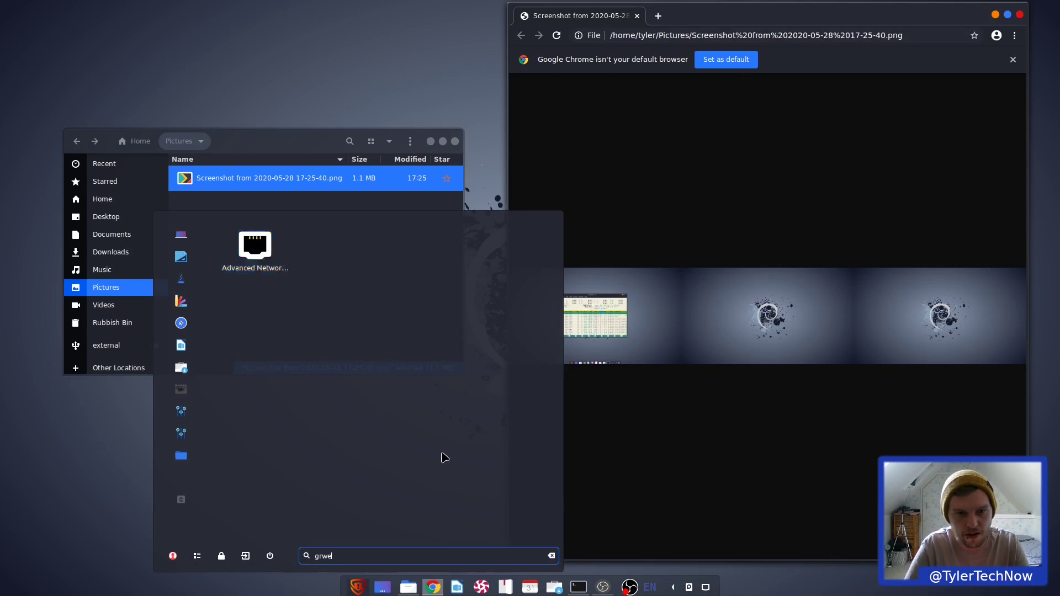
pyautogui.press('BackSpace')
pyautogui.press('BackSpace')
pyautogui.press('BackSpace')
pyautogui.press('BackSpace')
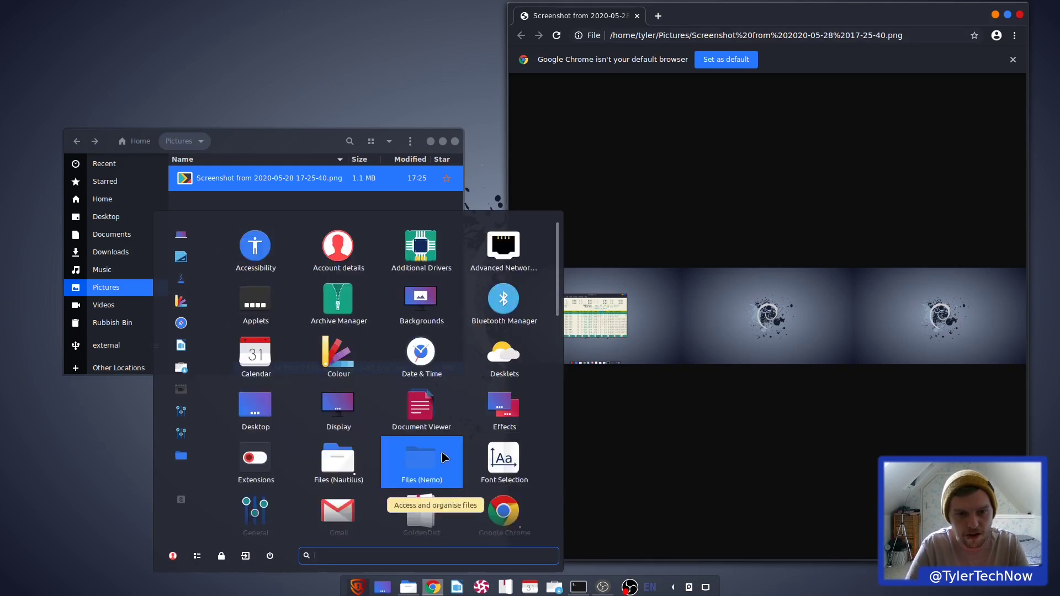
pyautogui.click(264, 145)
# Step: Open the screenshot with another application, picking Shotwell Viewer
pyautogui.rightClick(284, 178)
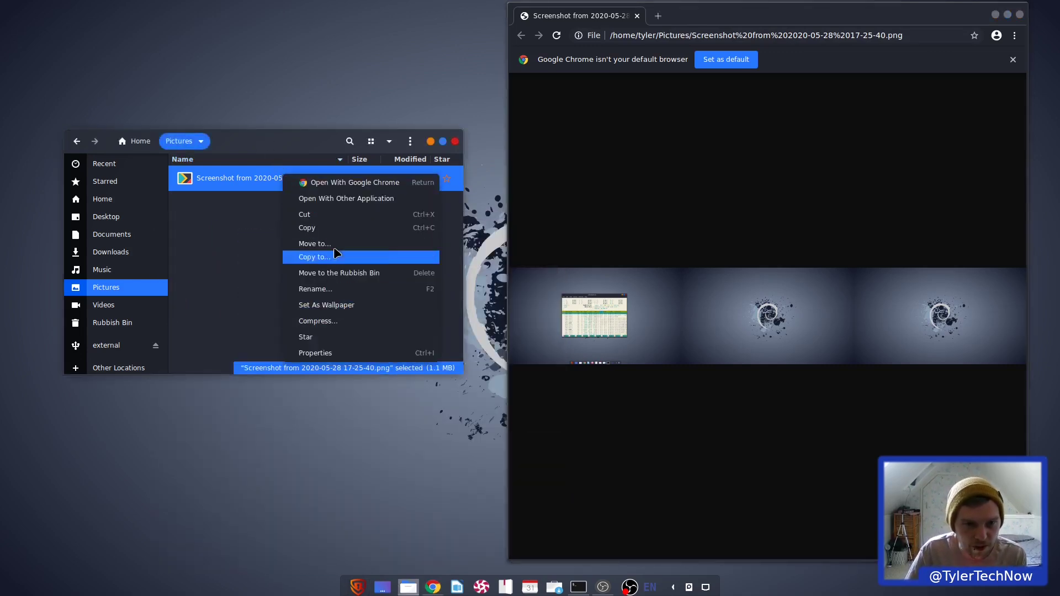
pyautogui.click(340, 199)
pyautogui.click(206, 194)
# Step: Open the screenshot in Shotwell Viewer and close Chrome
pyautogui.doubleClick(221, 195)
pyautogui.moveTo(646, 83); pyautogui.dragTo(484, 73)
pyautogui.click(763, 21)
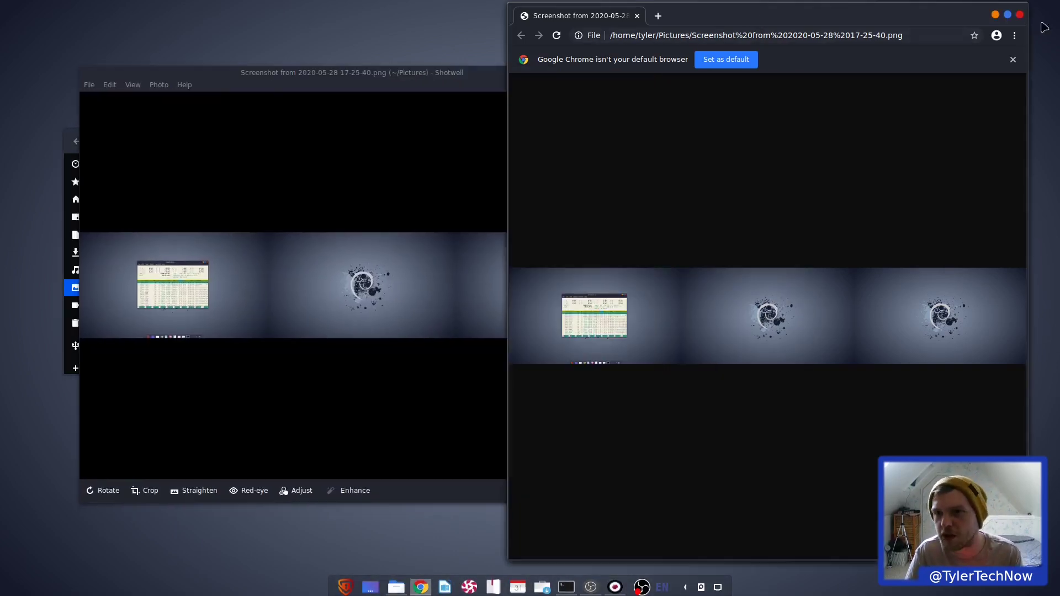
pyautogui.click(1021, 15)
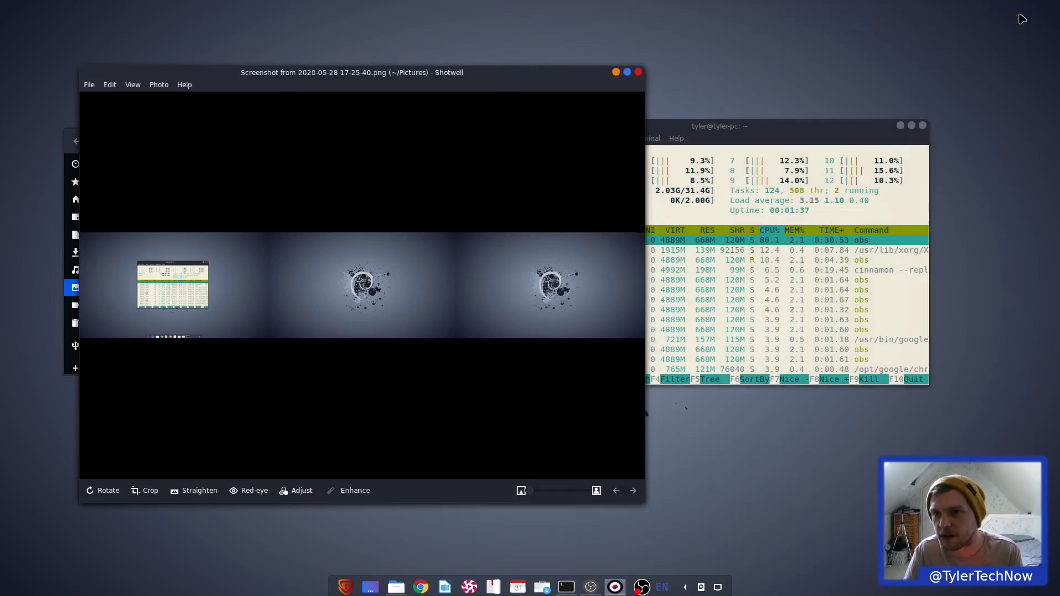
# Step: View the screenshot full-screen, zoom in and pan, then exit and close Shotwell
pyautogui.doubleClick(164, 304)
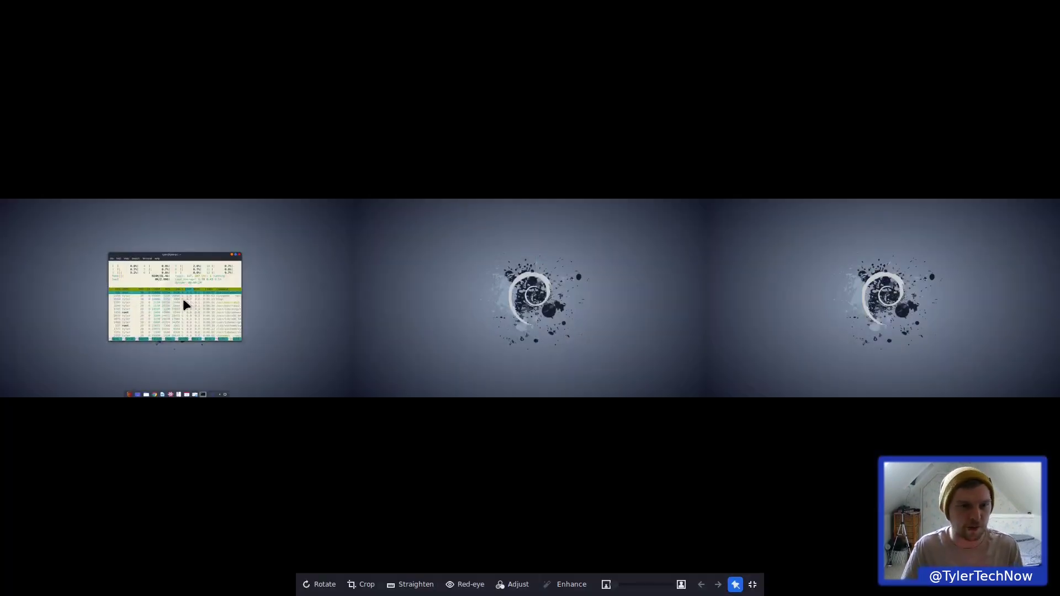
pyautogui.scroll(5, 183, 300)
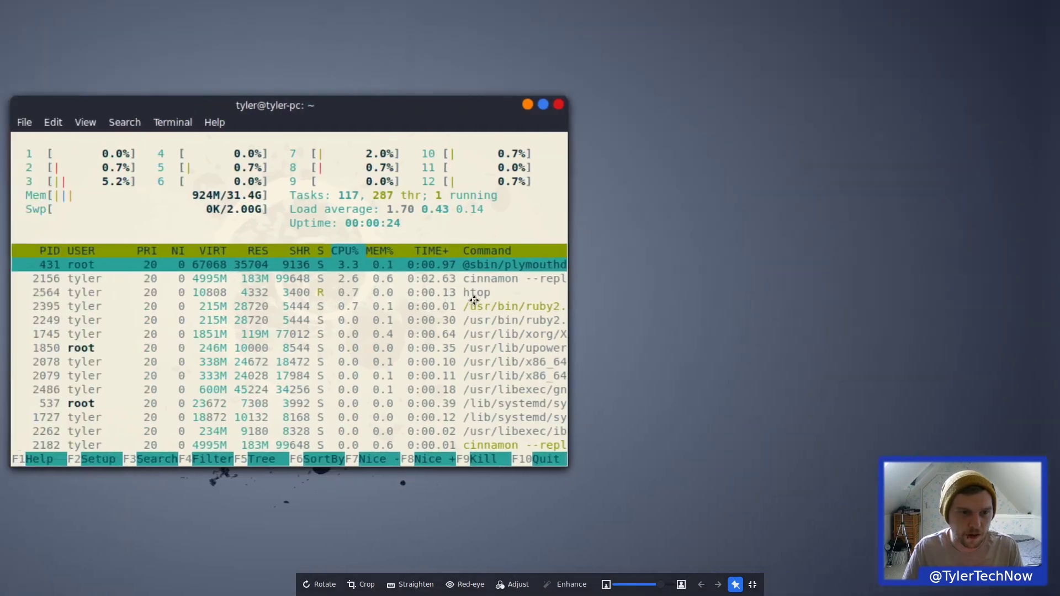
pyautogui.moveTo(474, 299); pyautogui.dragTo(593, 300)
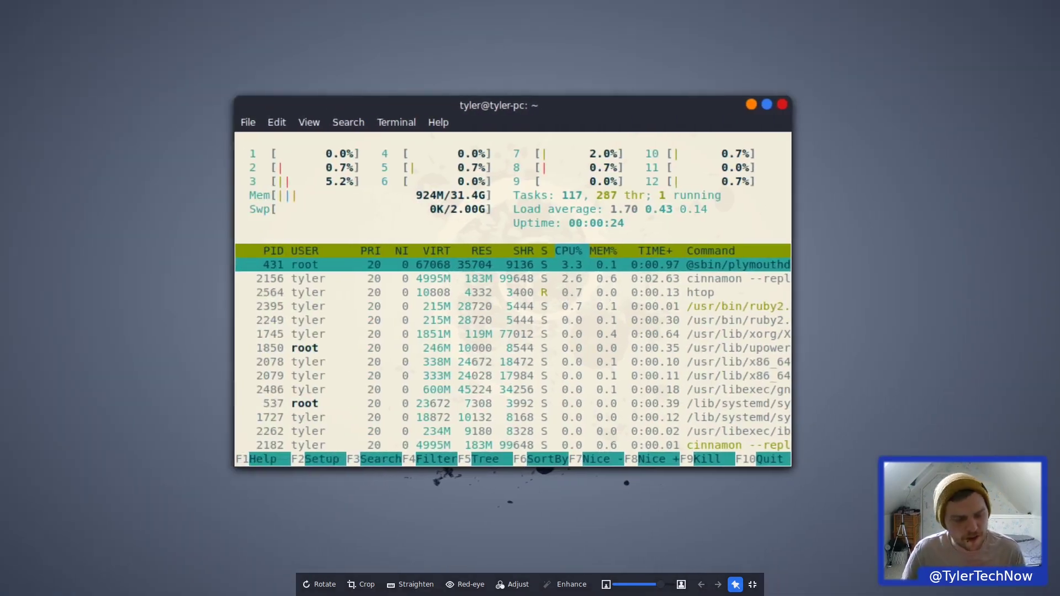
pyautogui.press('Escape')
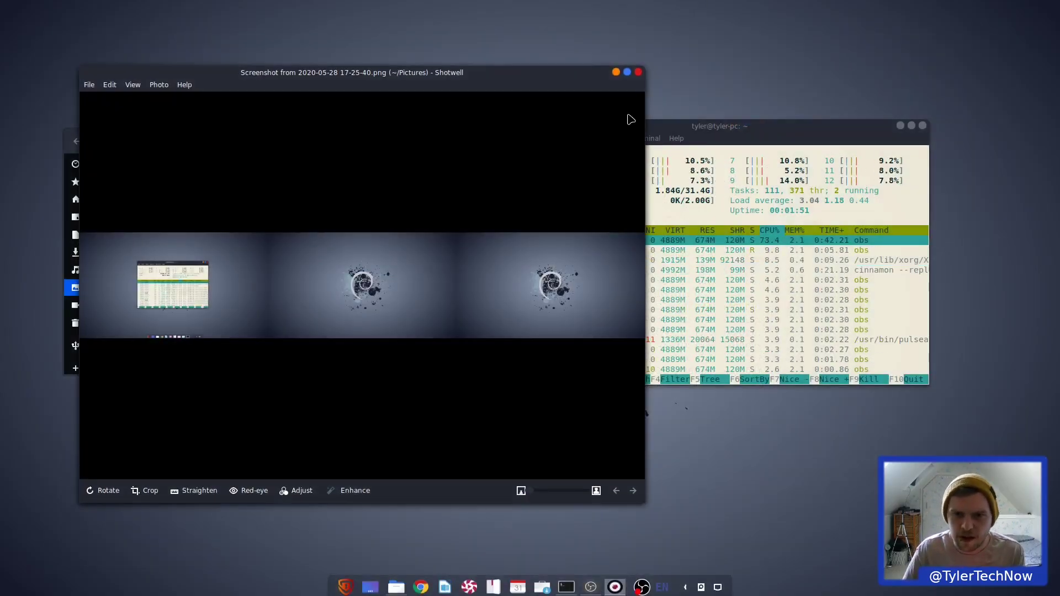
pyautogui.click(628, 72)
pyautogui.doubleClick(972, 14)
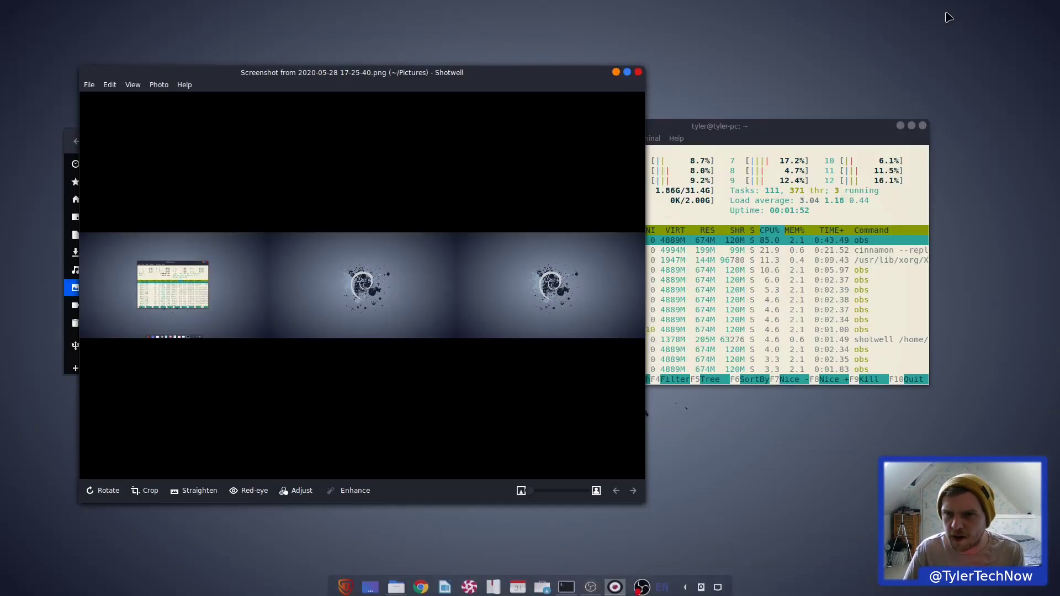
pyautogui.click(633, 72)
# Step: Return Files to the Home folder and switch it to an icon grid view
pyautogui.moveTo(247, 153); pyautogui.dragTo(269, 160)
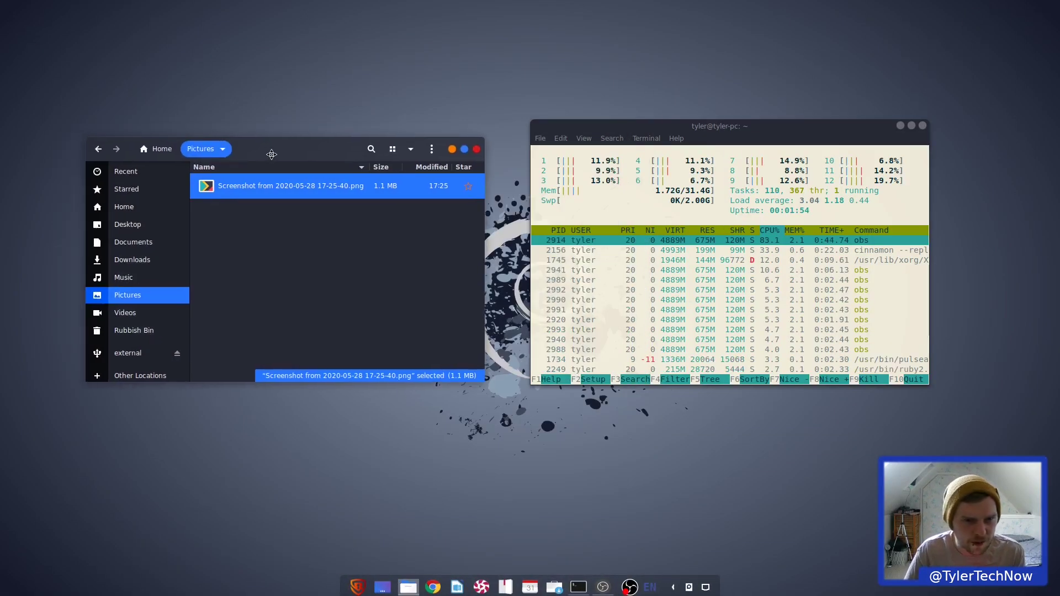
pyautogui.moveTo(710, 127); pyautogui.dragTo(731, 139)
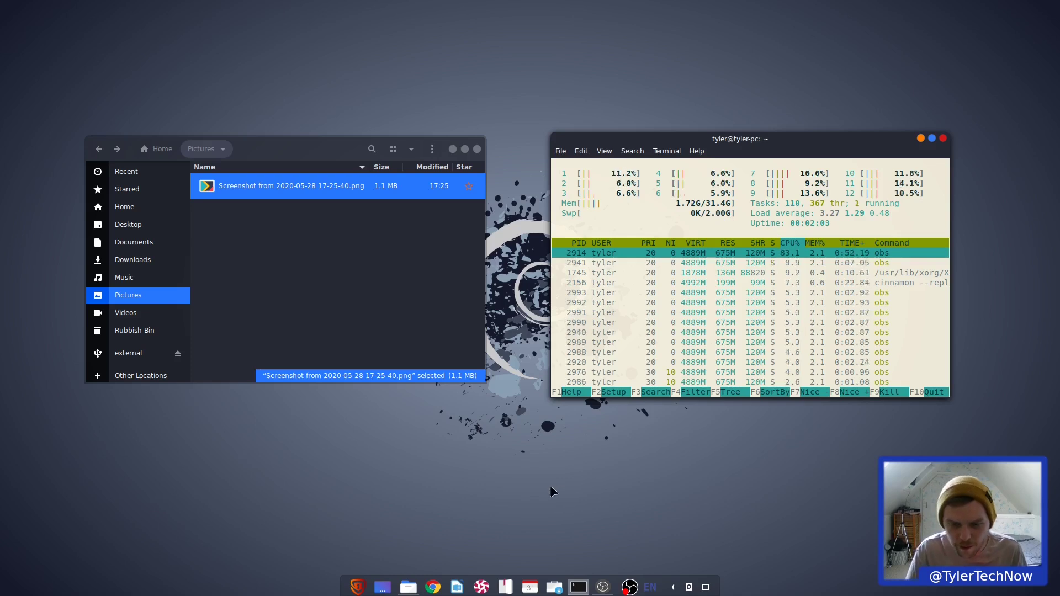
pyautogui.click(359, 588)
pyautogui.click(359, 589)
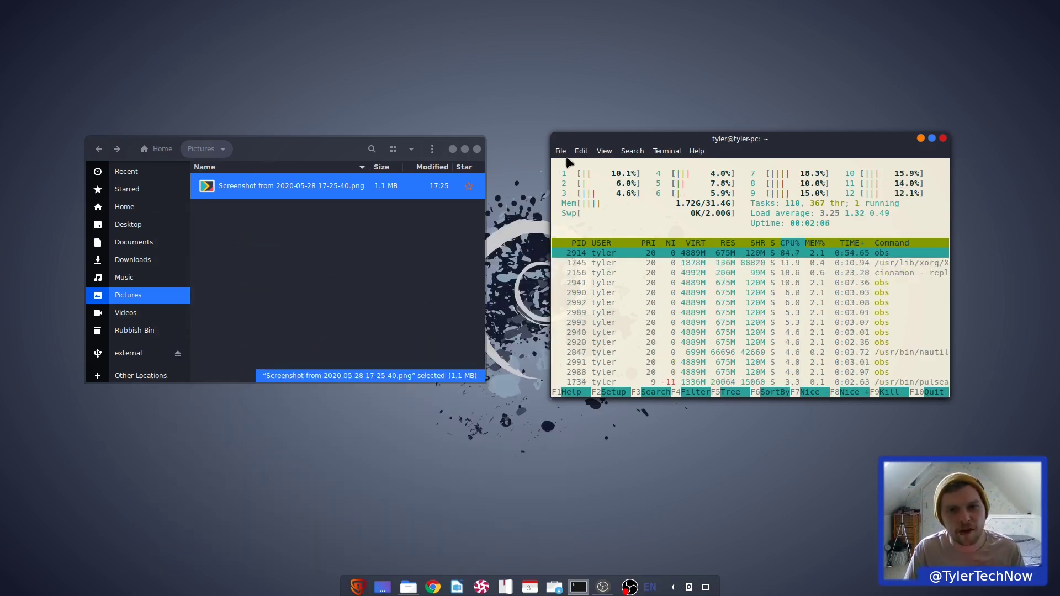
pyautogui.moveTo(304, 142); pyautogui.dragTo(330, 148)
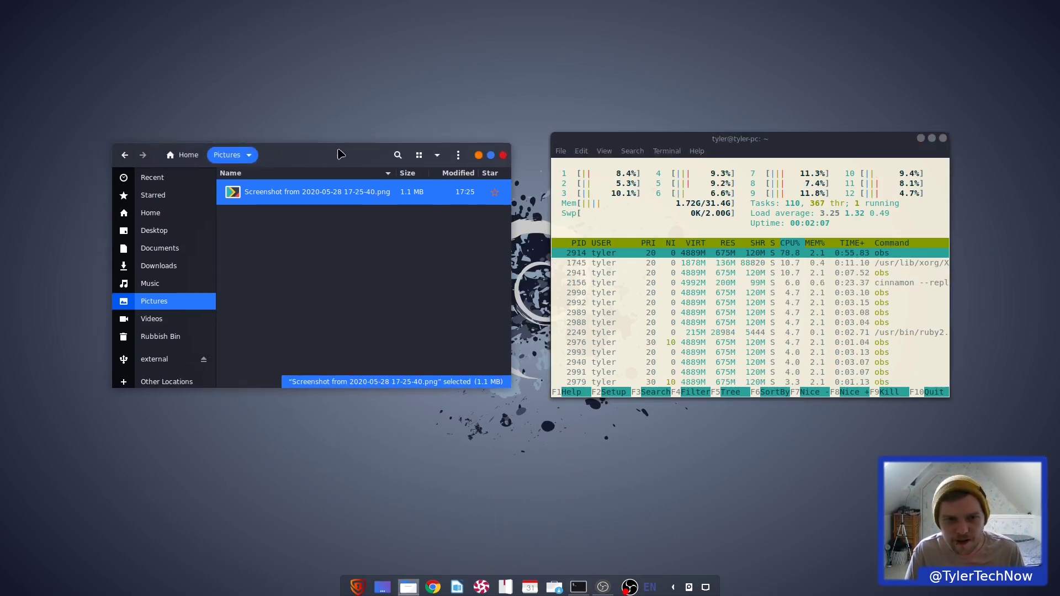
pyautogui.click(125, 155)
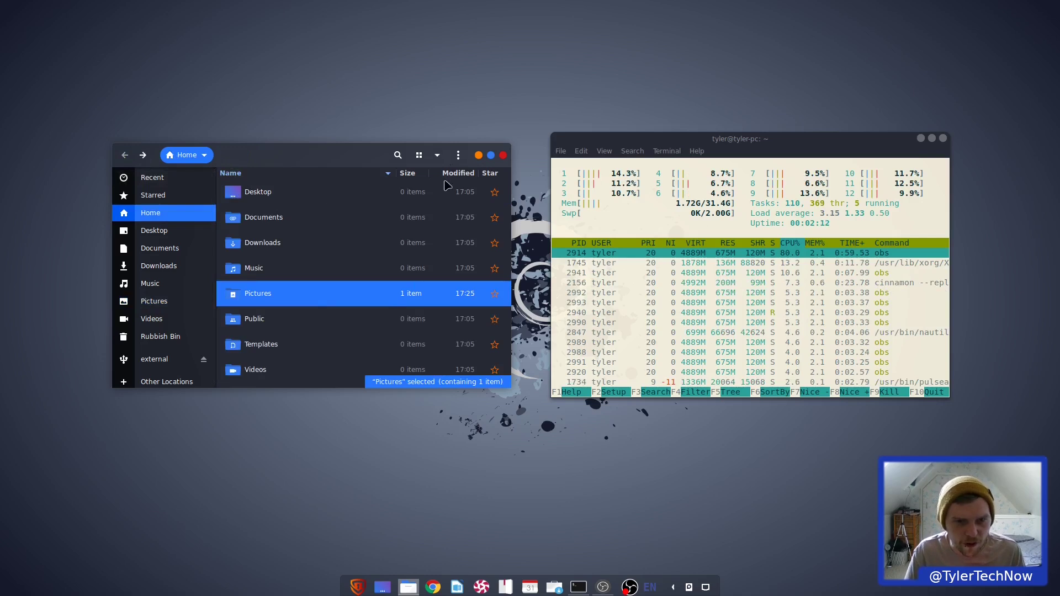
pyautogui.click(419, 155)
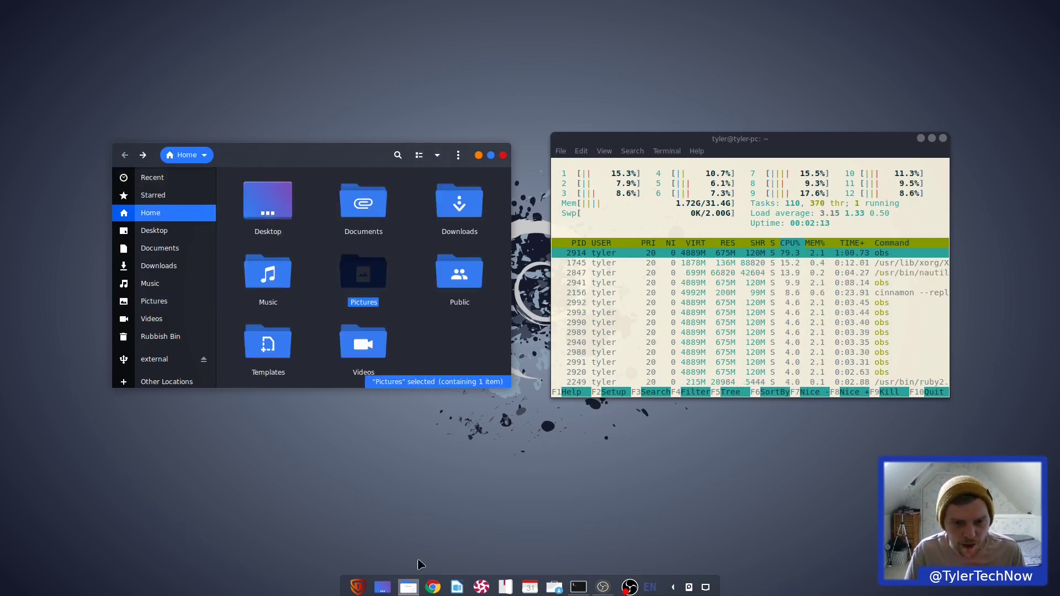
# Step: Launch Files (Nautilus) and the Nemo file manager at Home from the application menu
pyautogui.click(352, 591)
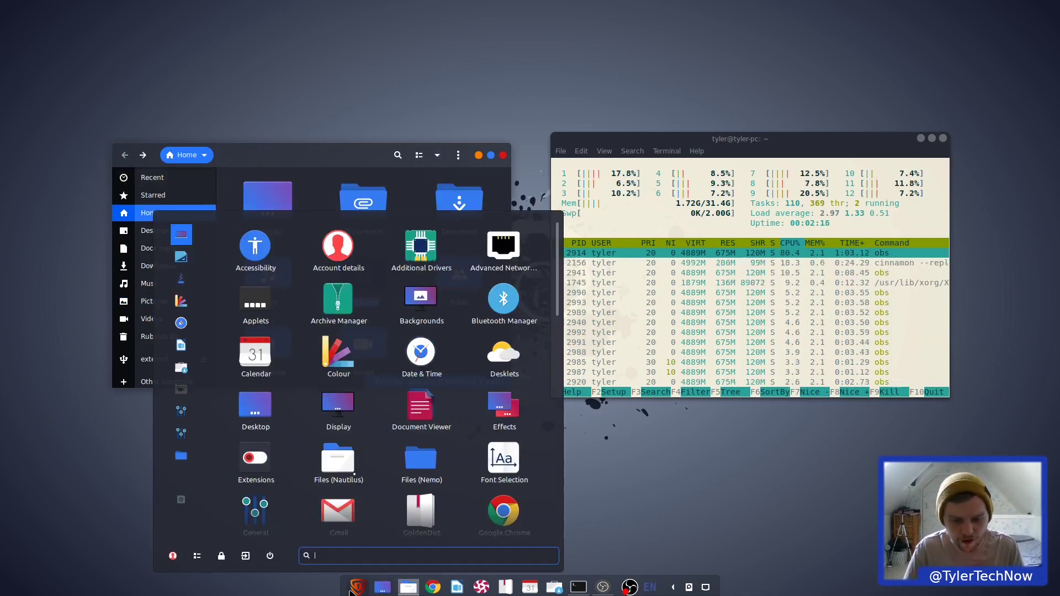
pyautogui.click(351, 592)
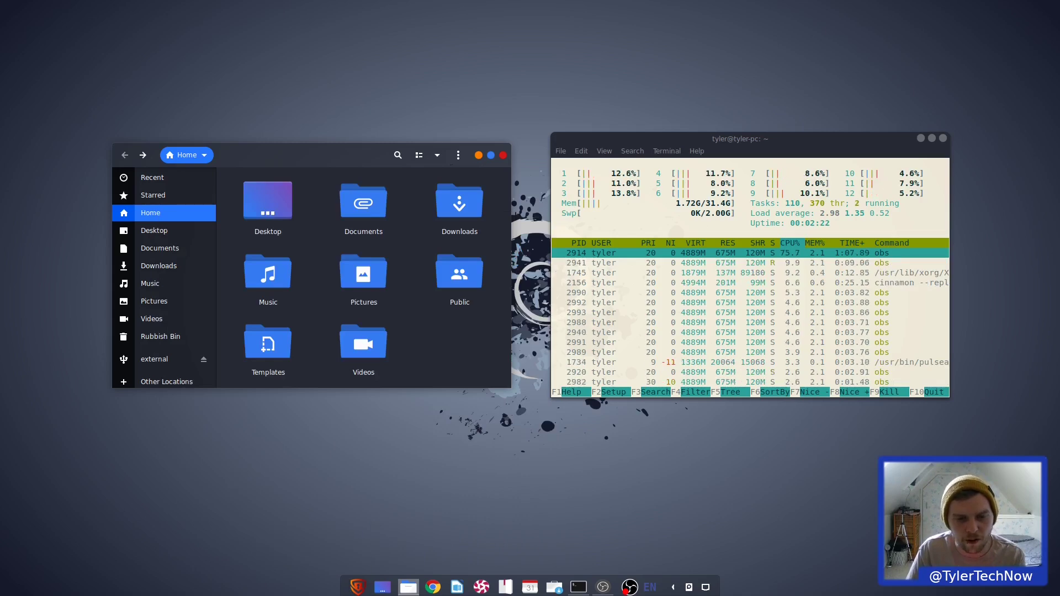
pyautogui.click(358, 588)
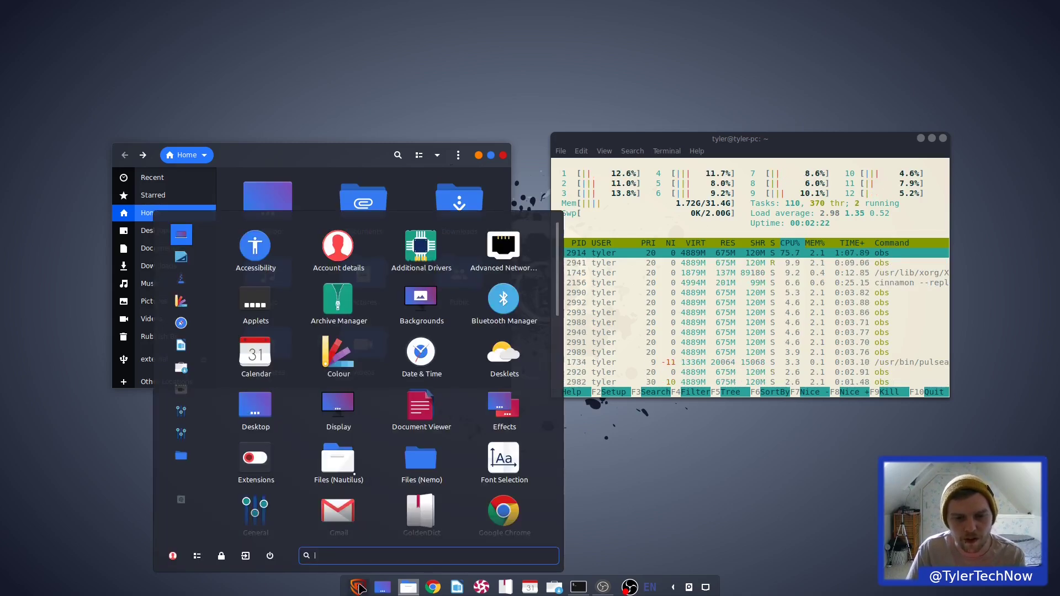
pyautogui.click(354, 484)
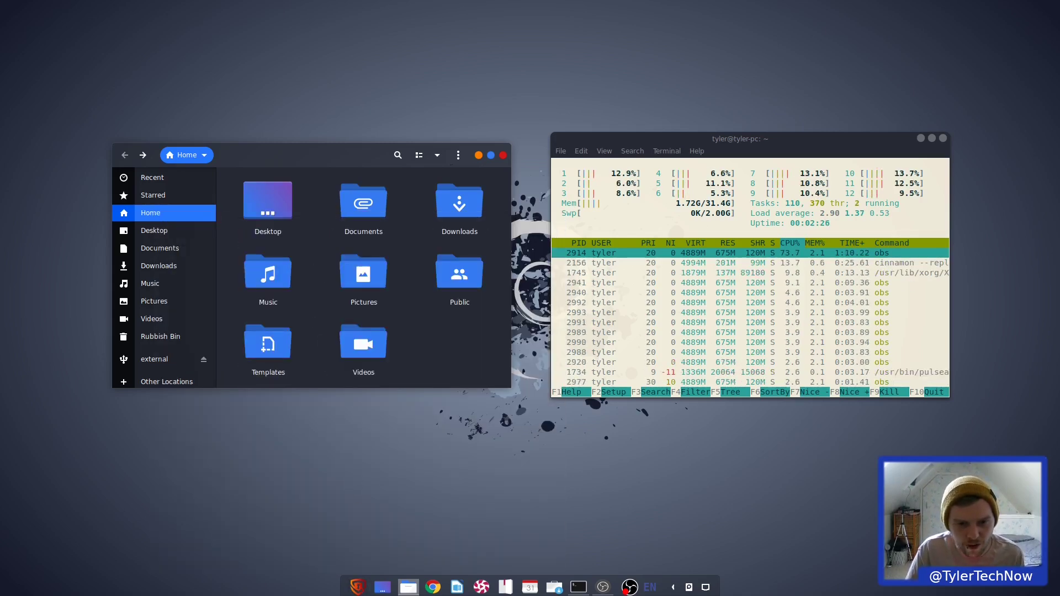
pyautogui.click(359, 588)
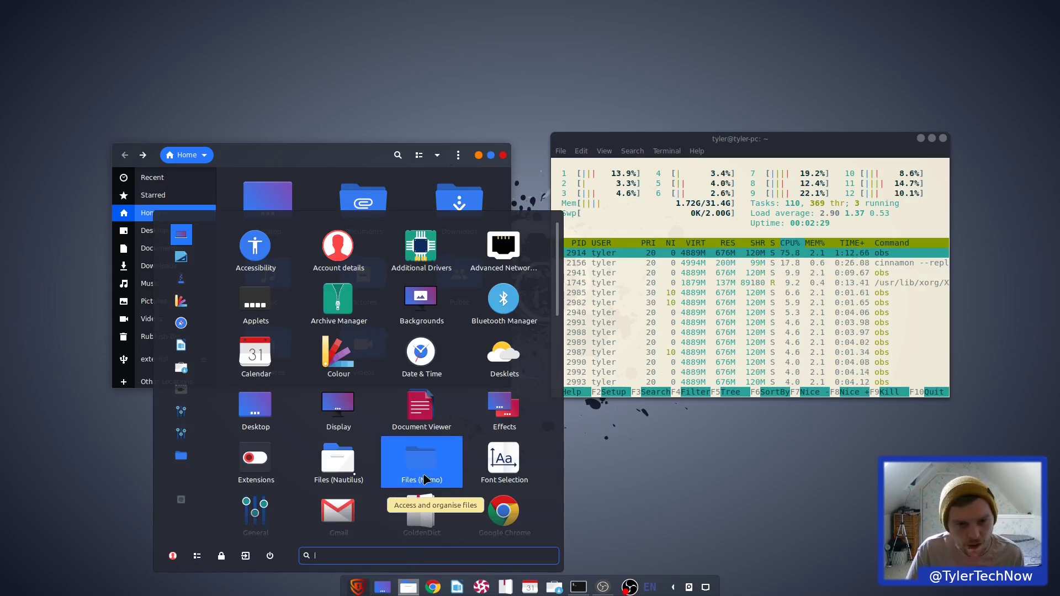
pyautogui.click(413, 463)
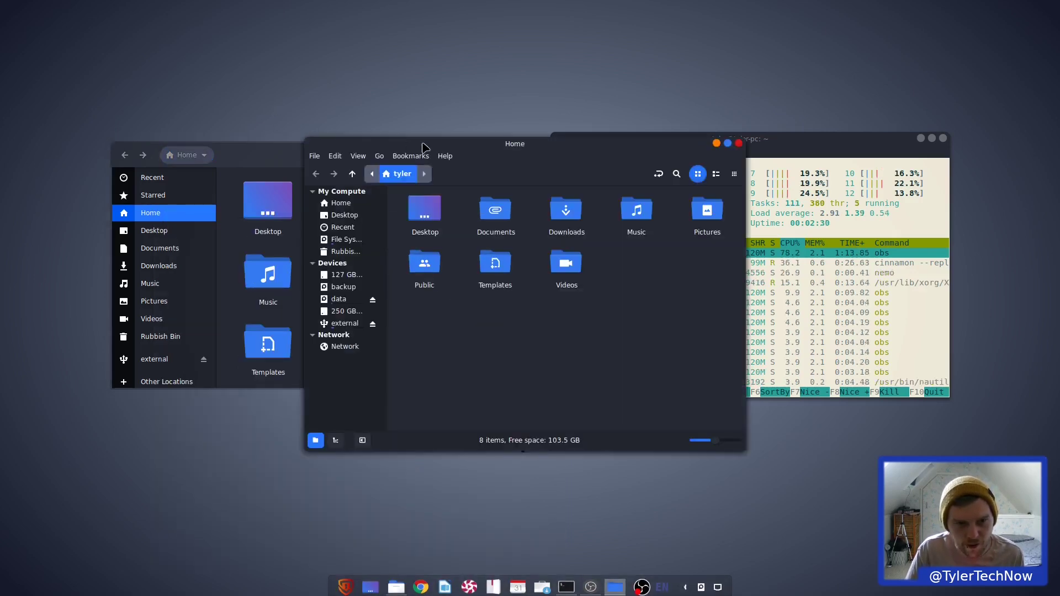
# Step: Check Nautilus's About box (version 3.36.2-stable), then close it and the Nautilus window
pyautogui.moveTo(231, 158); pyautogui.dragTo(154, 99)
pyautogui.click(379, 96)
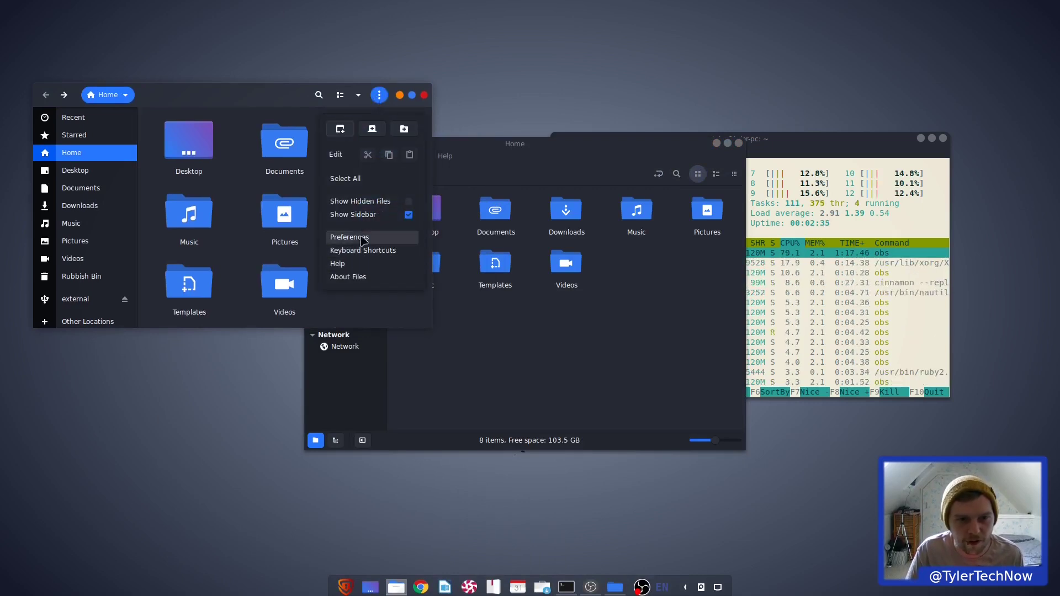
pyautogui.click(353, 277)
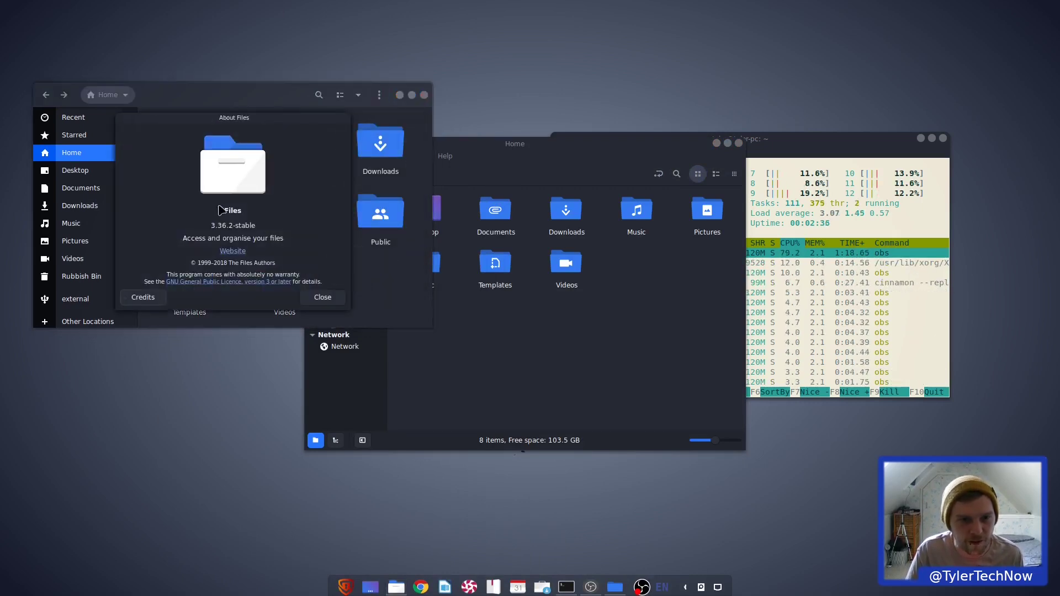
pyautogui.moveTo(553, 150); pyautogui.dragTo(661, 74)
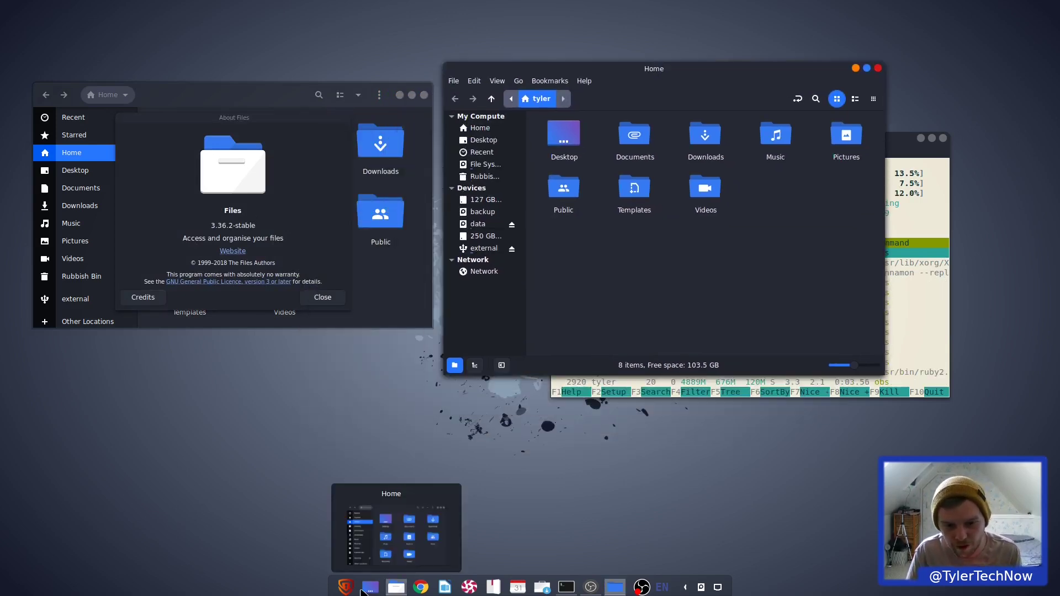
pyautogui.click(329, 298)
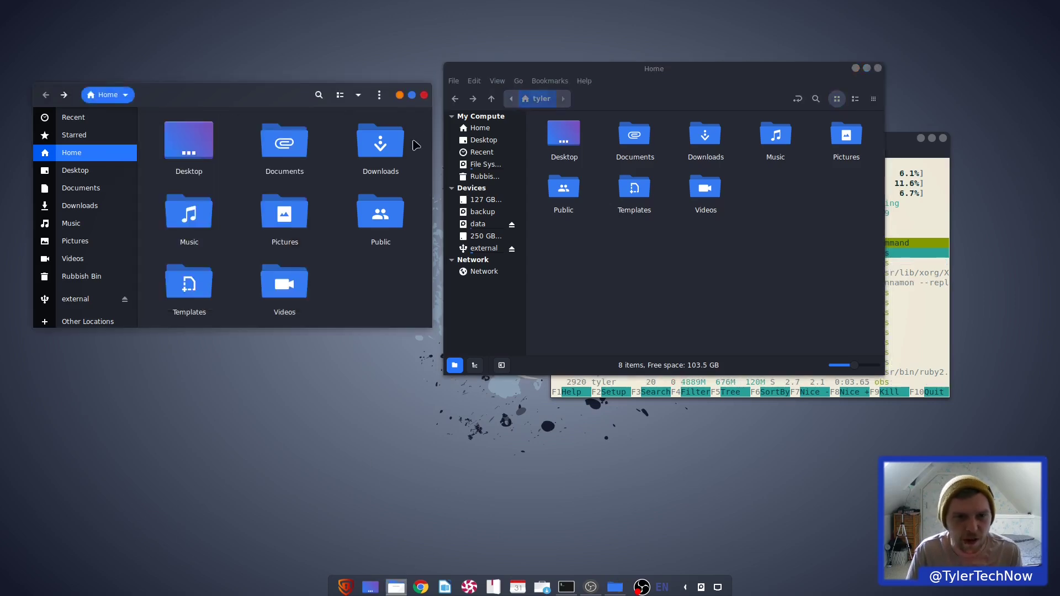
pyautogui.click(424, 95)
# Step: Close Nemo and reopen Files on Home, switched to list view
pyautogui.click(879, 69)
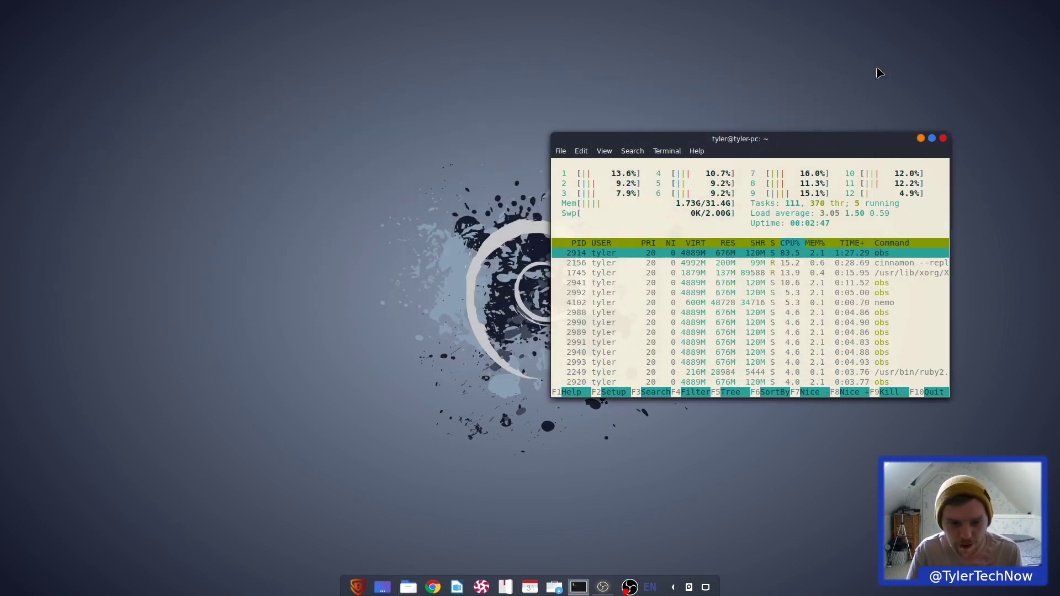
pyautogui.click(408, 587)
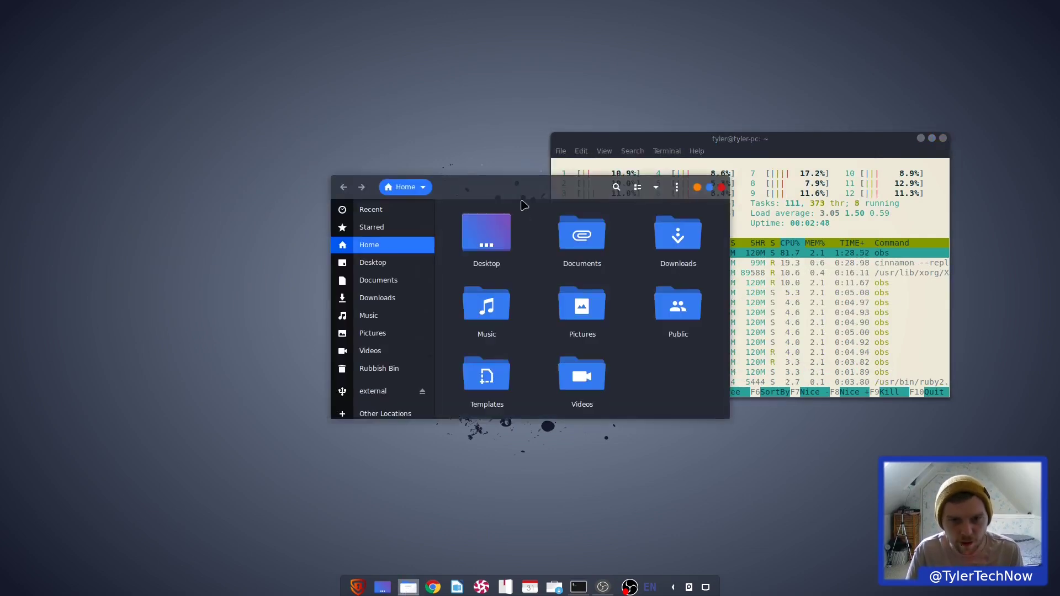
pyautogui.moveTo(521, 190); pyautogui.dragTo(373, 131)
pyautogui.click(424, 114)
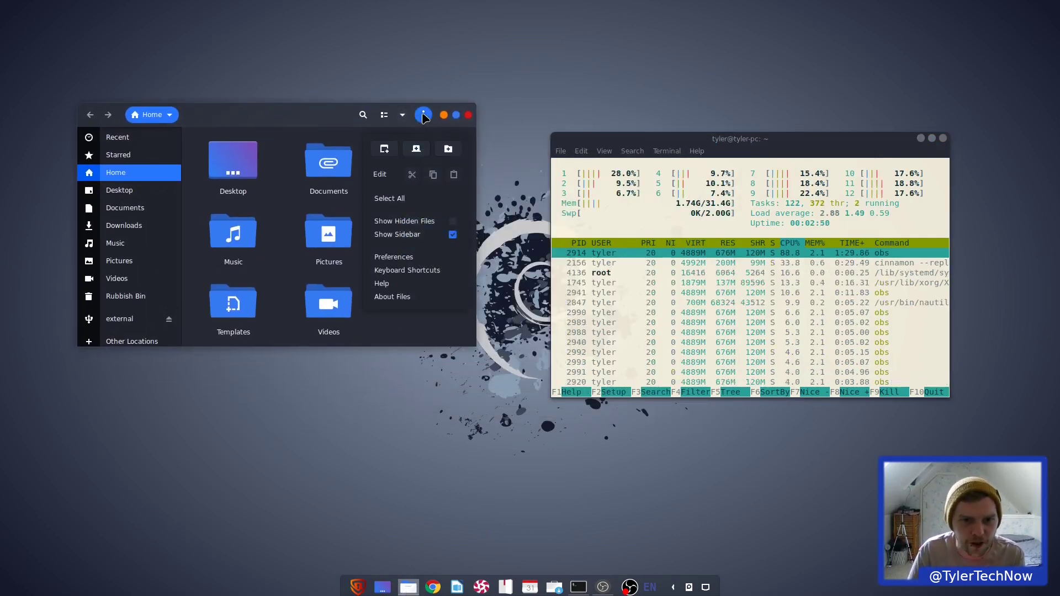
pyautogui.click(384, 115)
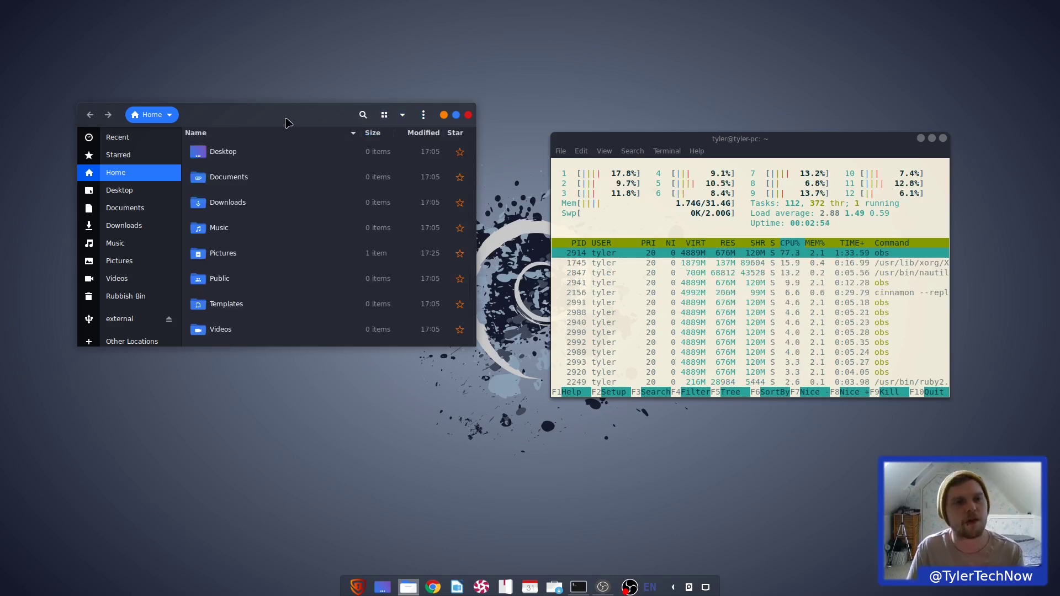
pyautogui.moveTo(292, 124); pyautogui.dragTo(334, 176)
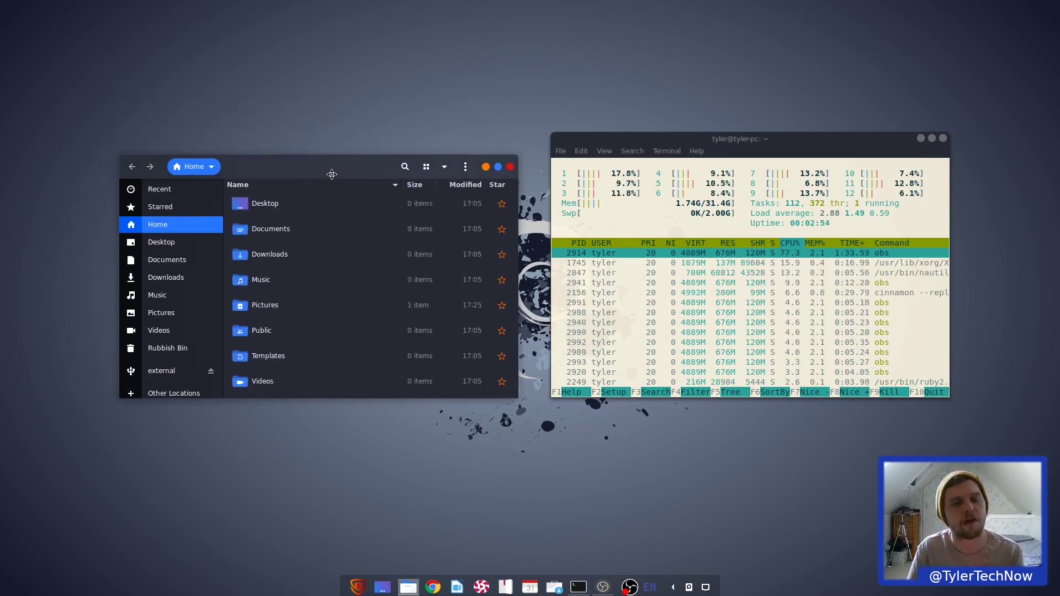
# Step: Open the application menu and scroll down through the apps
pyautogui.click(359, 587)
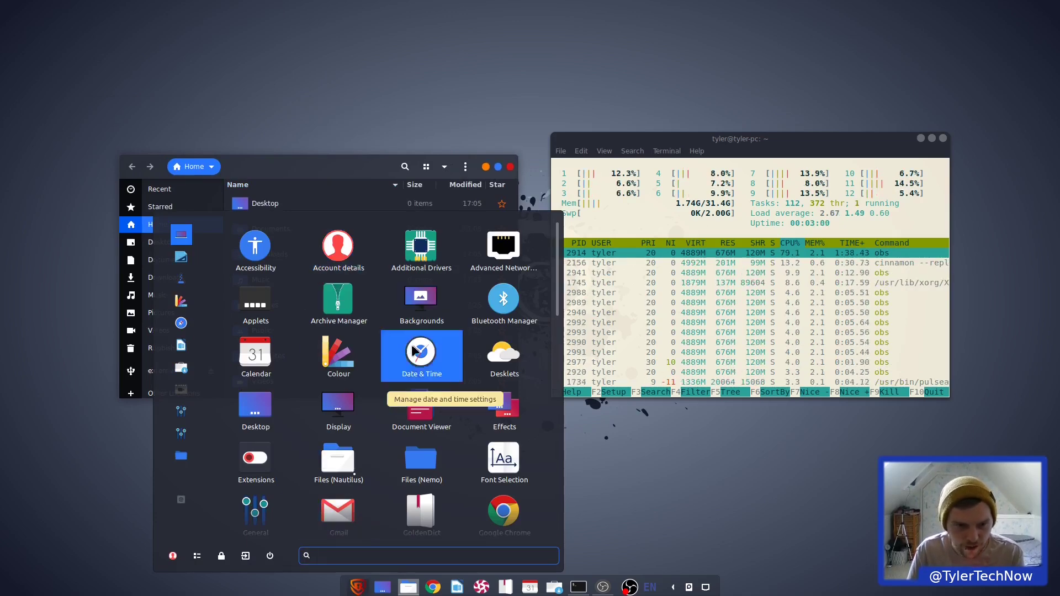
pyautogui.scroll(-8, 421, 387)
pyautogui.scroll(-6, 409, 403)
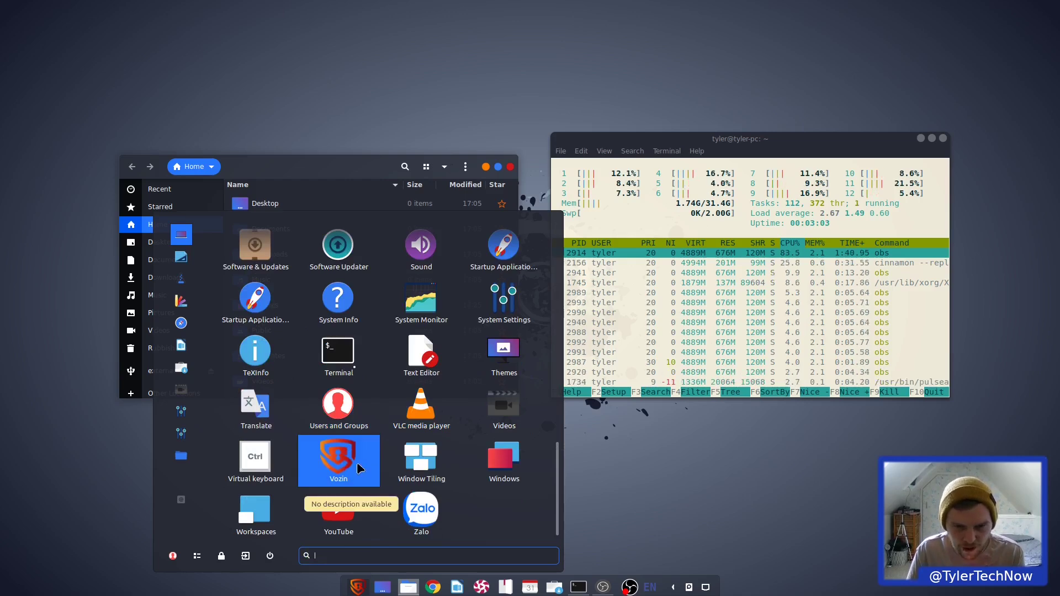
# Step: Review the Behaviour and Titlebar tabs of the Windows settings, then close them
pyautogui.click(499, 467)
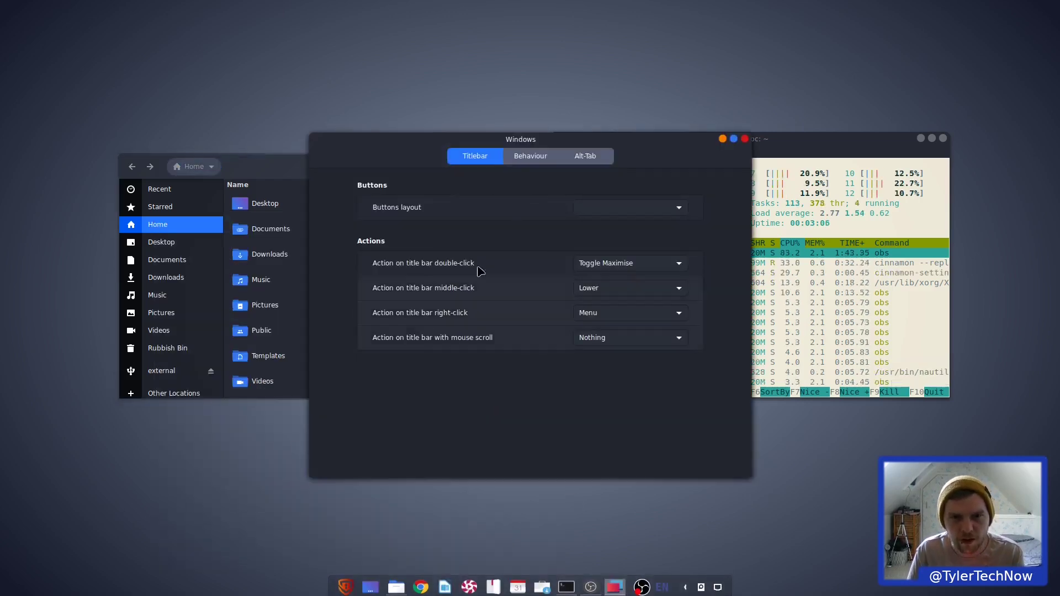
pyautogui.click(544, 160)
pyautogui.click(475, 156)
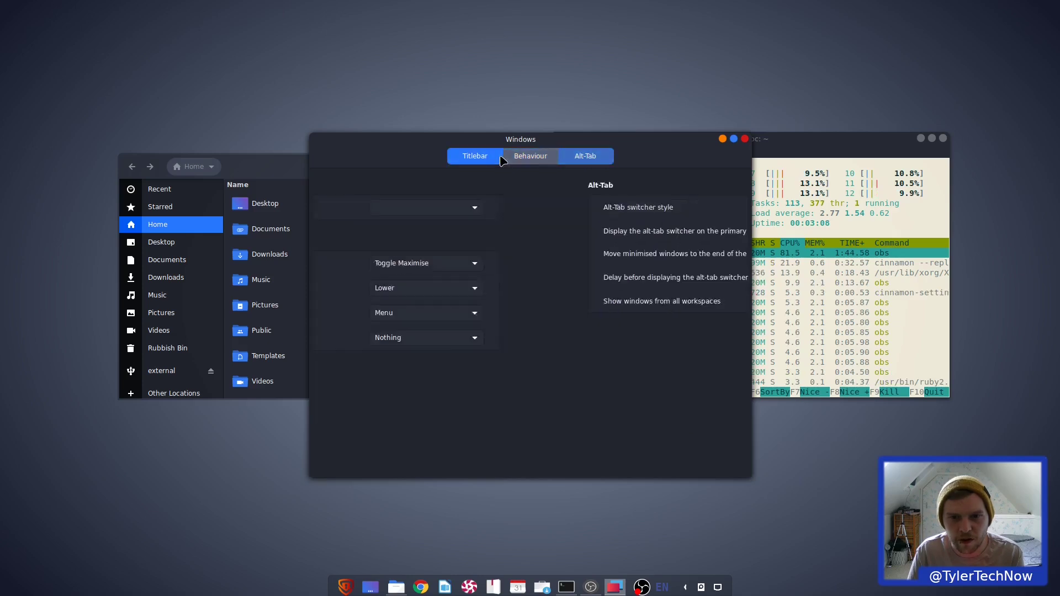
pyautogui.click(744, 139)
# Step: Launch gedit, check its About box (version 3.36.2), and close it
pyautogui.click(356, 587)
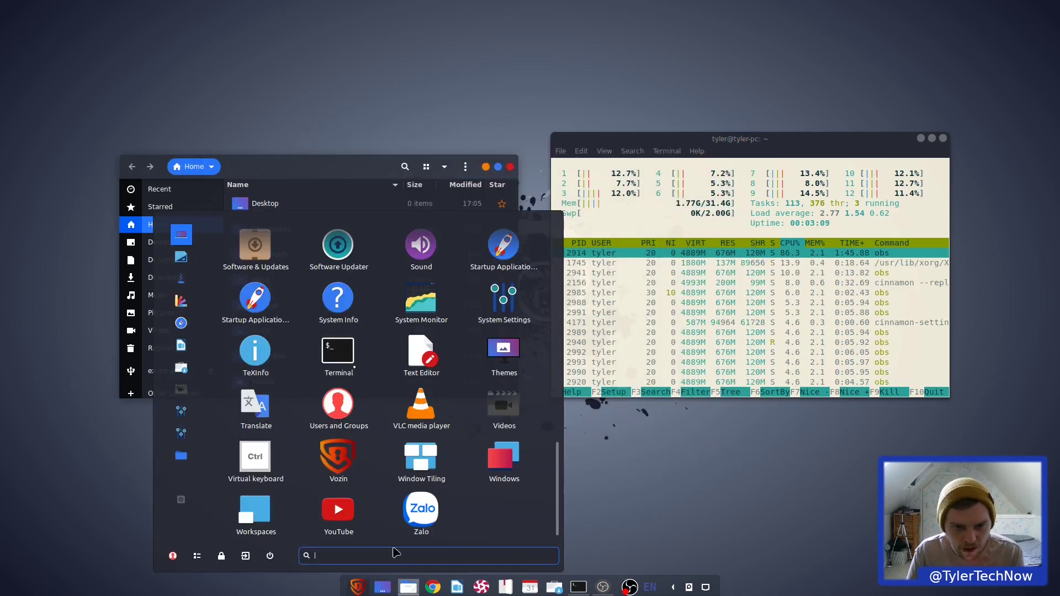
pyautogui.click(430, 380)
pyautogui.moveTo(489, 107); pyautogui.dragTo(423, 110)
pyautogui.click(660, 106)
pyautogui.click(622, 334)
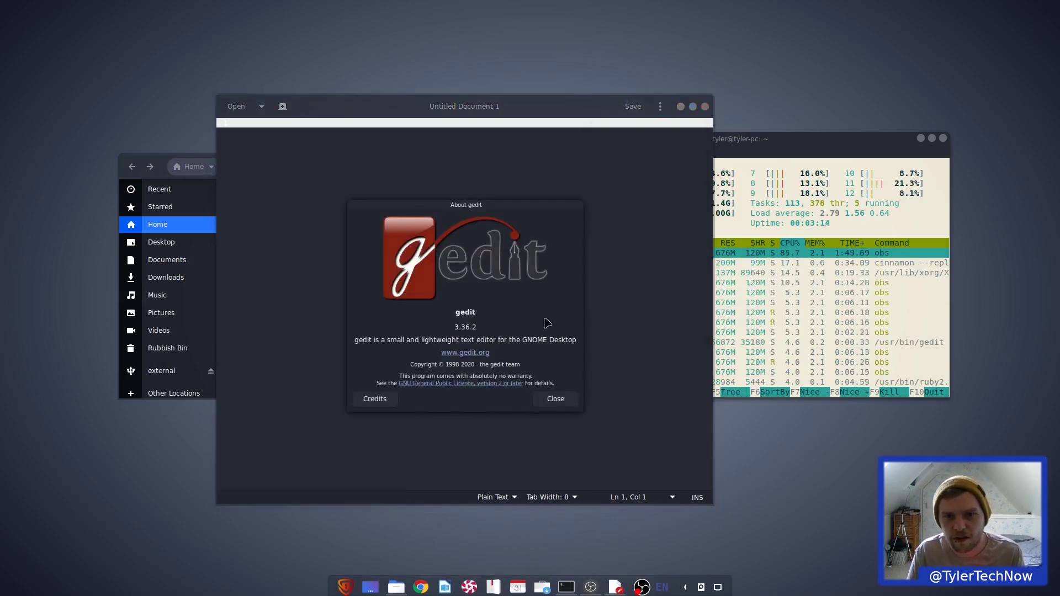
pyautogui.click(556, 398)
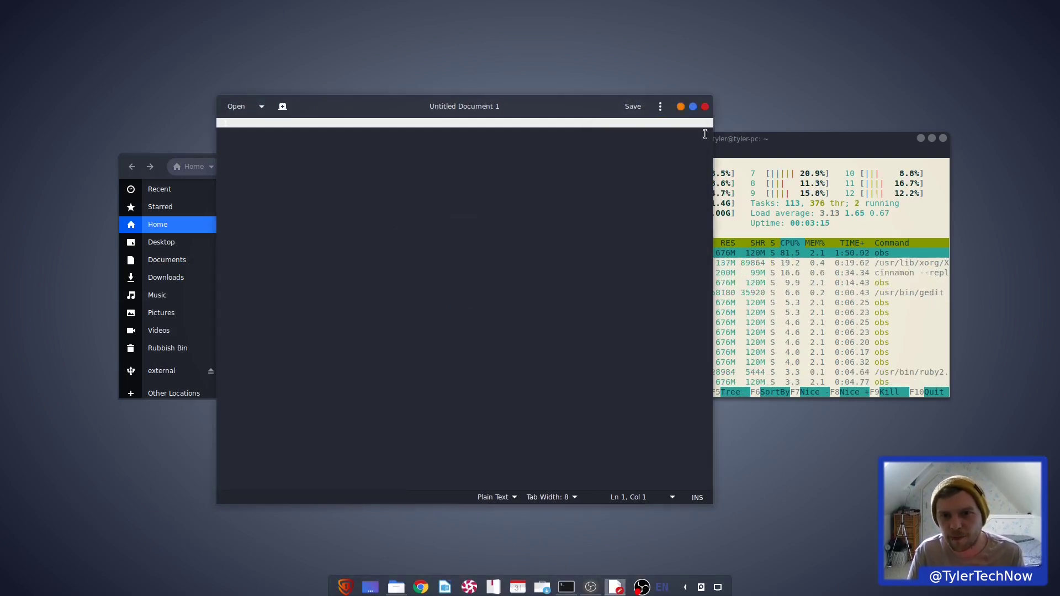
pyautogui.click(705, 107)
# Step: Open the application menu and scroll back up
pyautogui.click(358, 587)
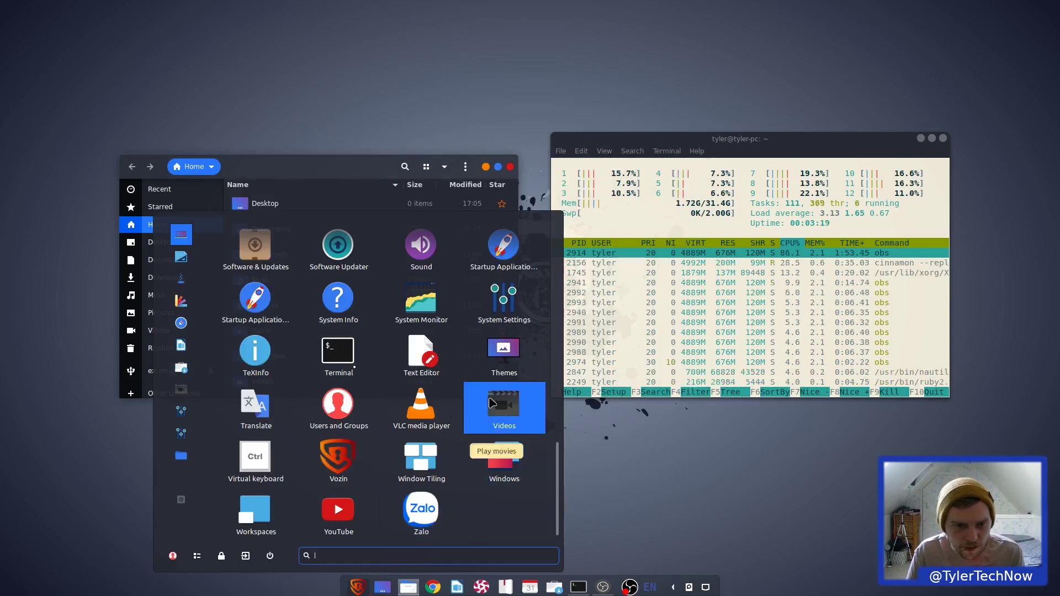
pyautogui.scroll(2, 277, 375)
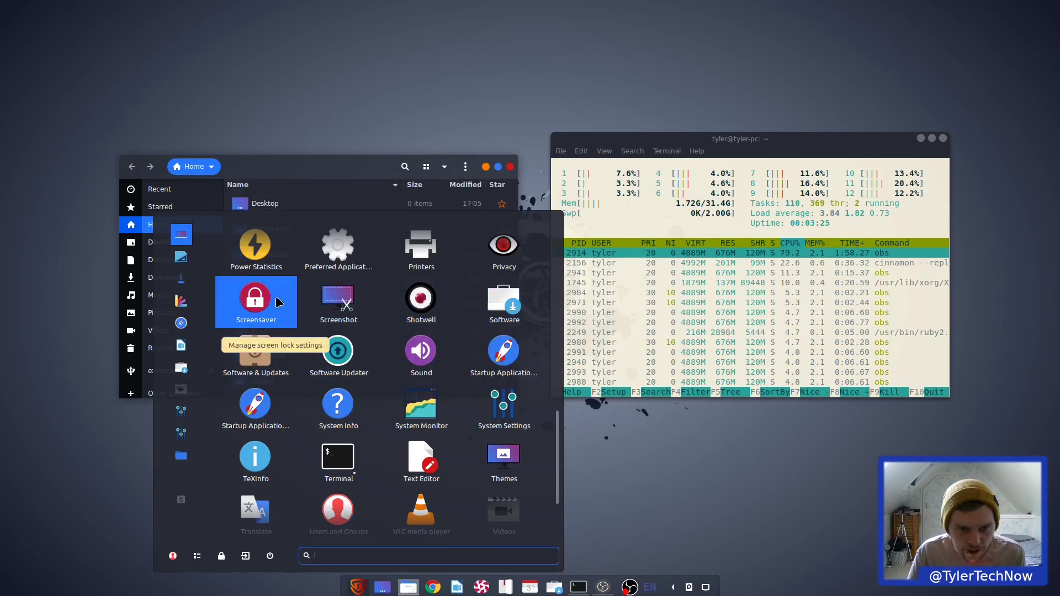
pyautogui.scroll(3, 274, 298)
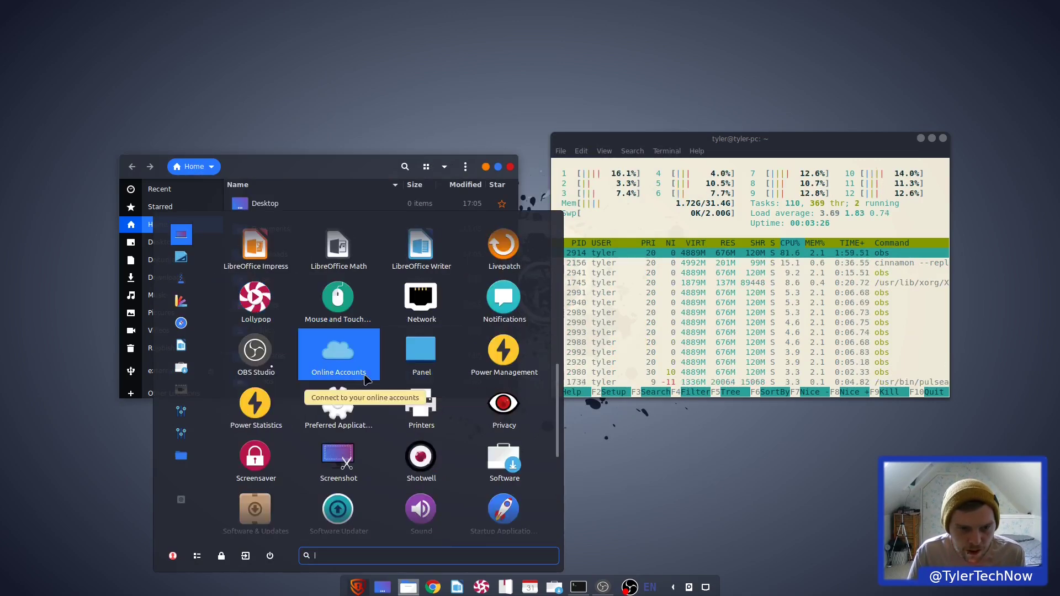
# Step: Set Photos to Shotwell Viewer, Music to Lollypop and Video to VLC media player
pyautogui.click(338, 409)
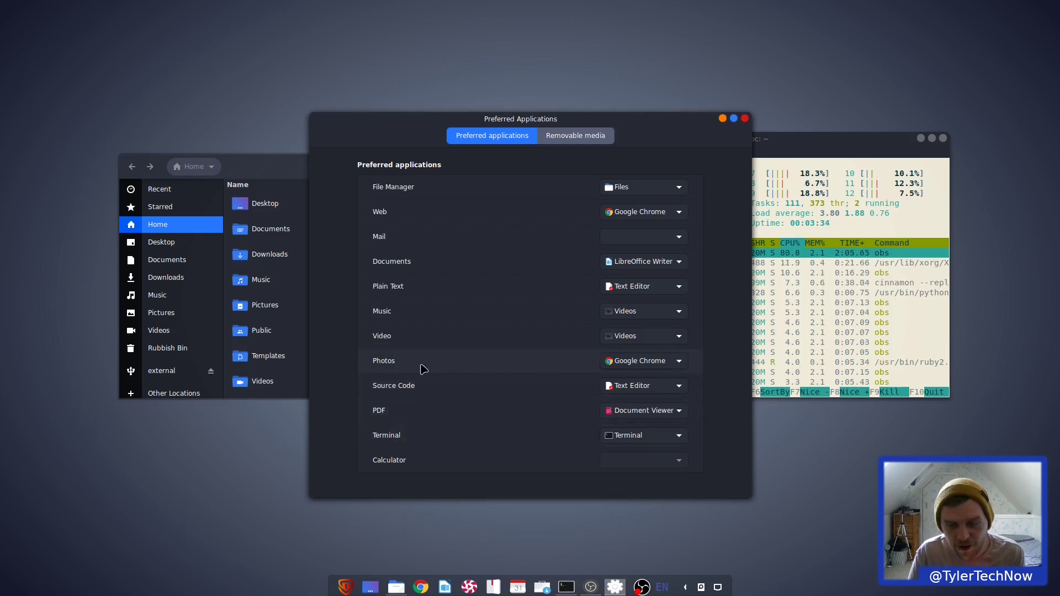
pyautogui.click(646, 362)
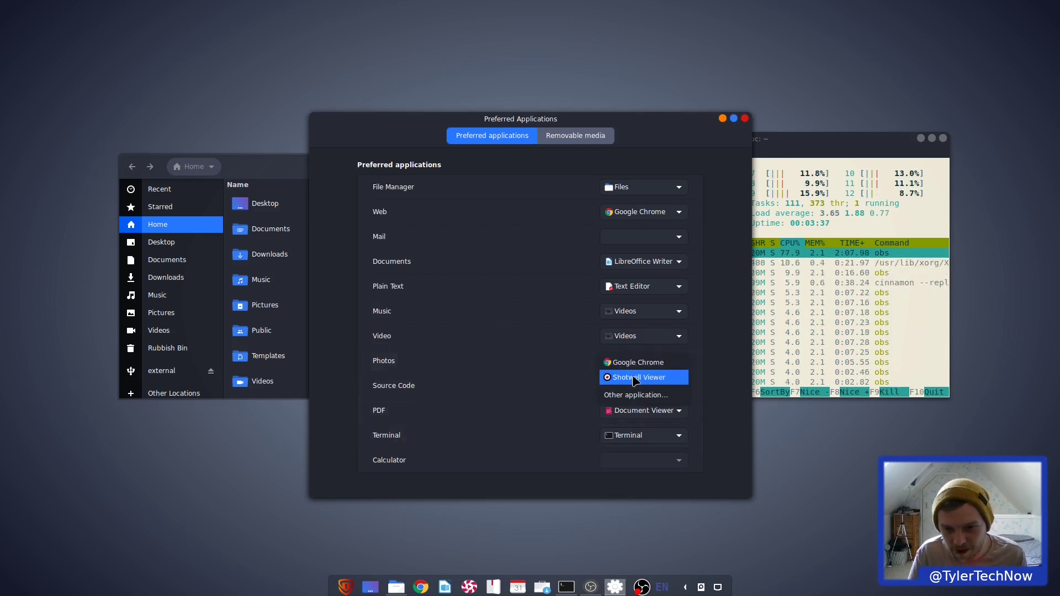
pyautogui.click(636, 379)
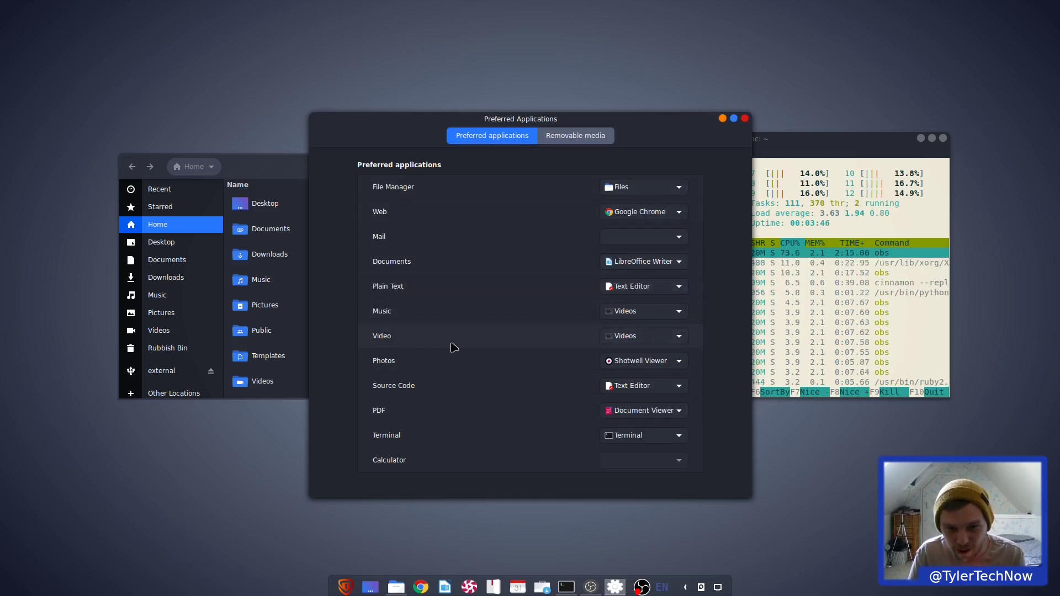
pyautogui.click(635, 311)
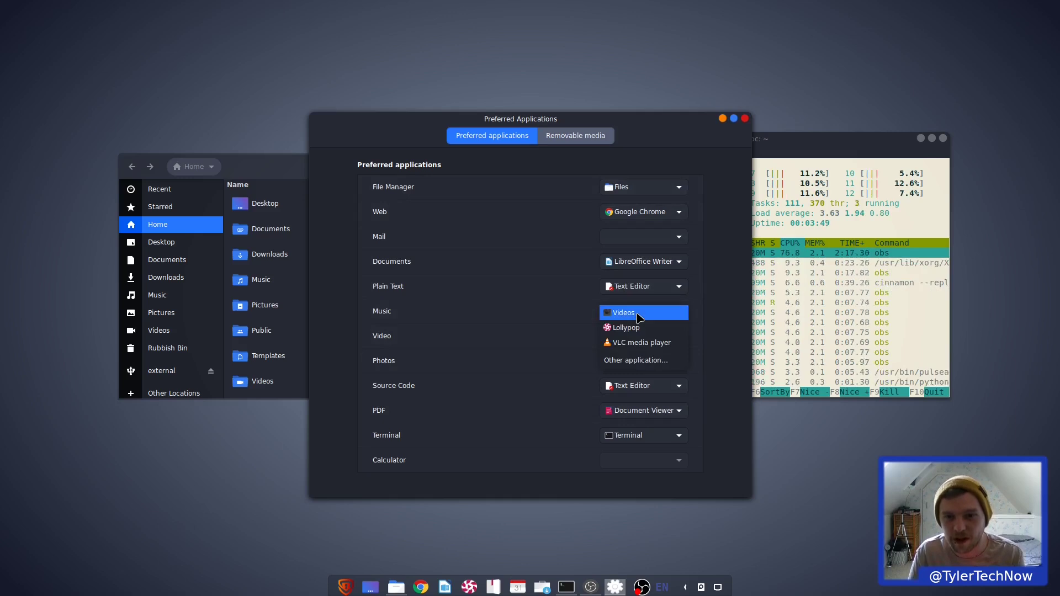
pyautogui.click(635, 326)
pyautogui.click(639, 336)
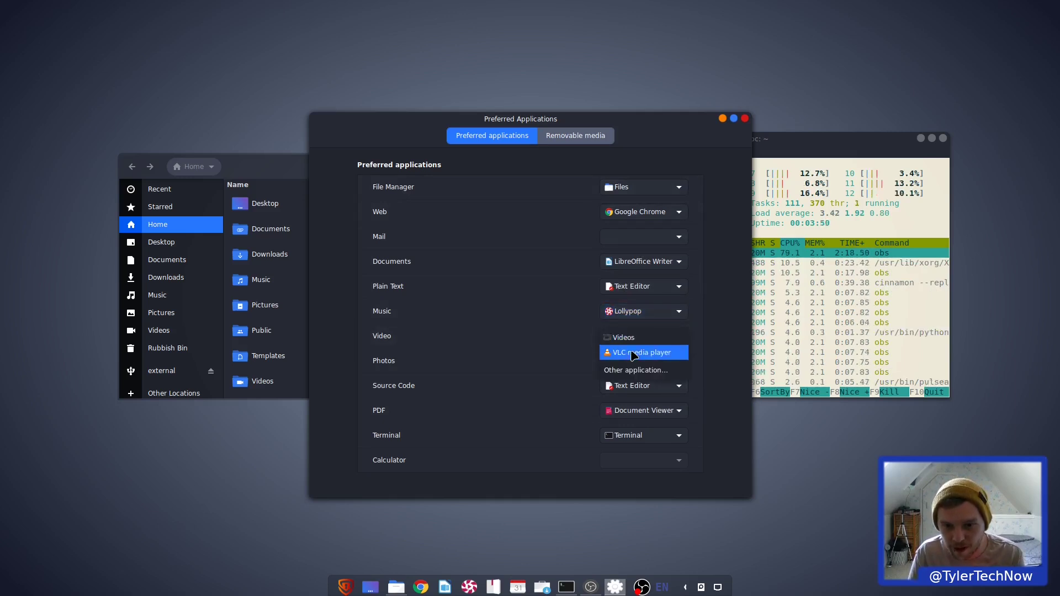
pyautogui.click(635, 352)
pyautogui.moveTo(596, 120); pyautogui.dragTo(561, 99)
# Step: Close Preferred Applications and Files, and move the terminal to the top-right
pyautogui.click(710, 98)
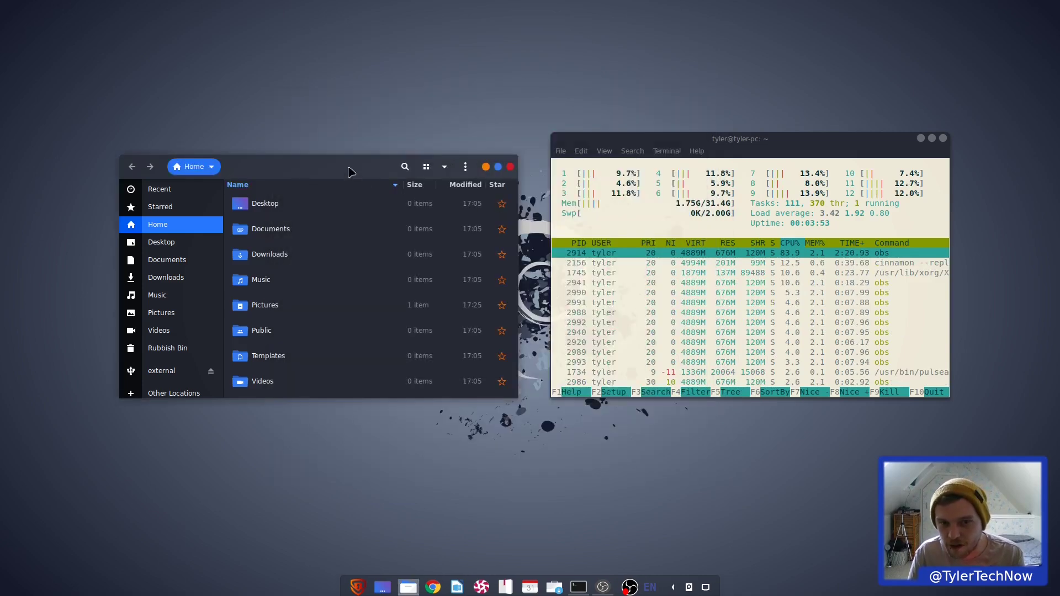
pyautogui.moveTo(351, 170); pyautogui.dragTo(280, 138)
pyautogui.click(440, 134)
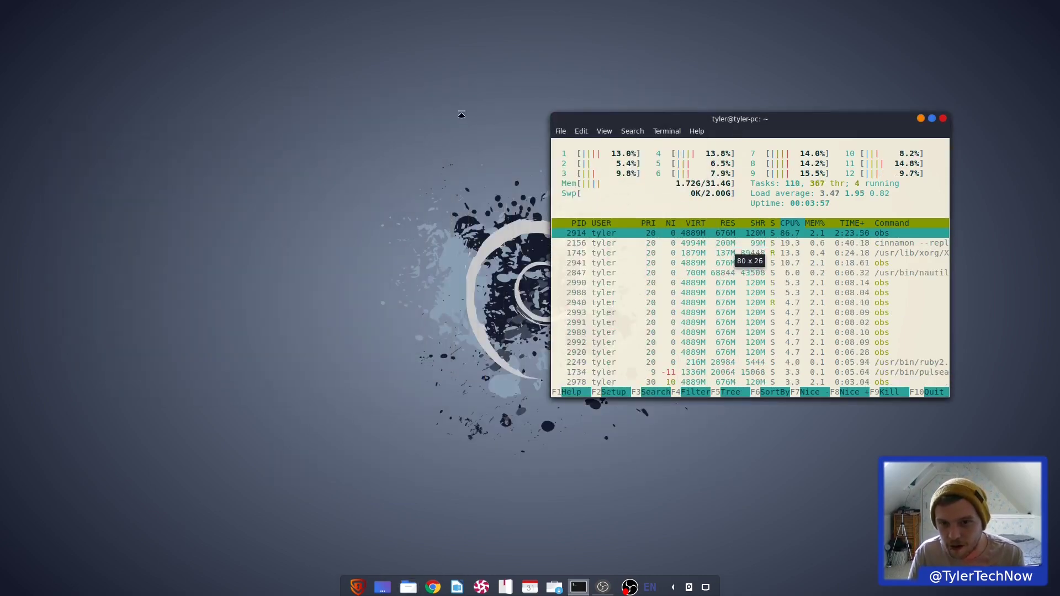
pyautogui.moveTo(713, 139); pyautogui.dragTo(800, 16)
# Step: Browse the application menu, then dismiss it
pyautogui.click(358, 587)
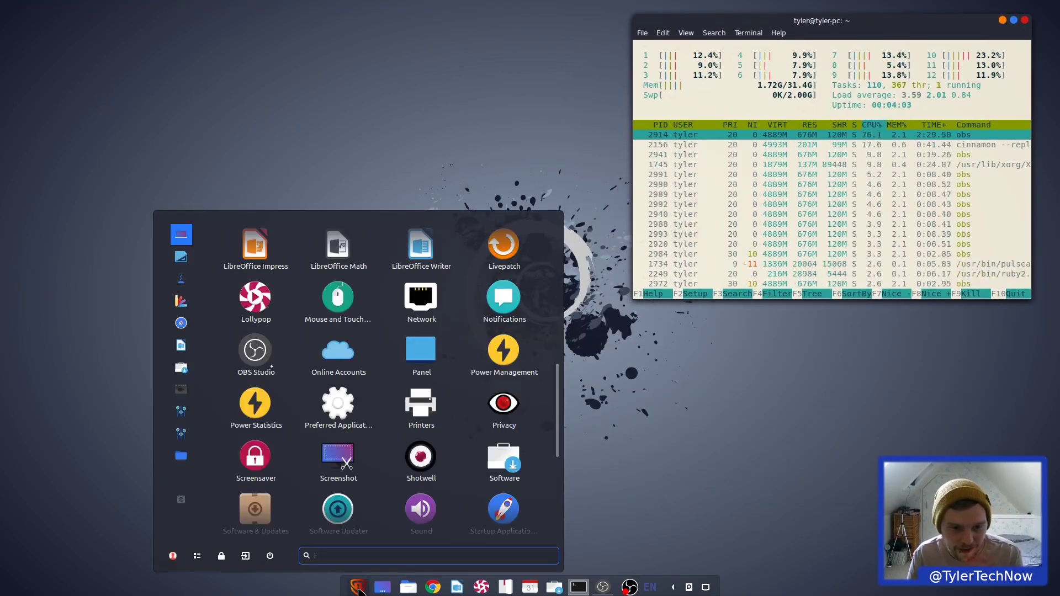
pyautogui.scroll(-5, 392, 355)
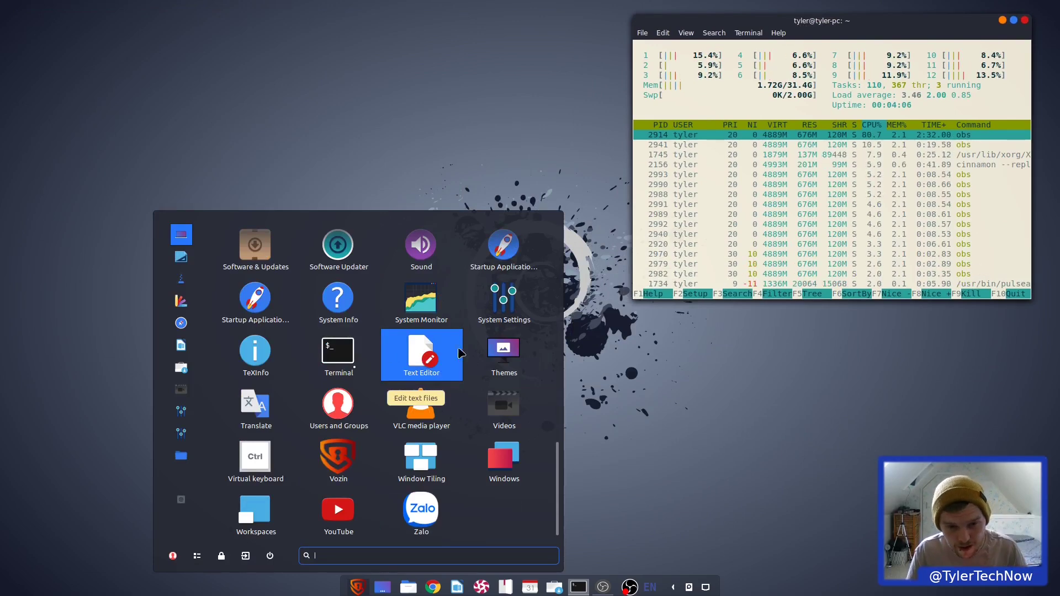
pyautogui.scroll(8, 458, 433)
pyautogui.scroll(6, 458, 433)
pyautogui.click(695, 407)
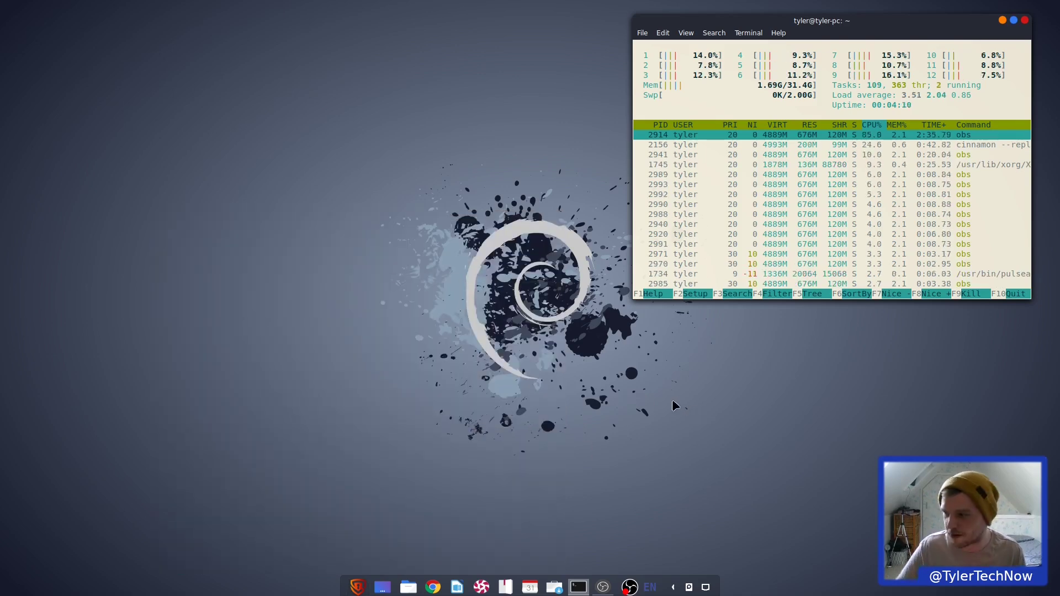